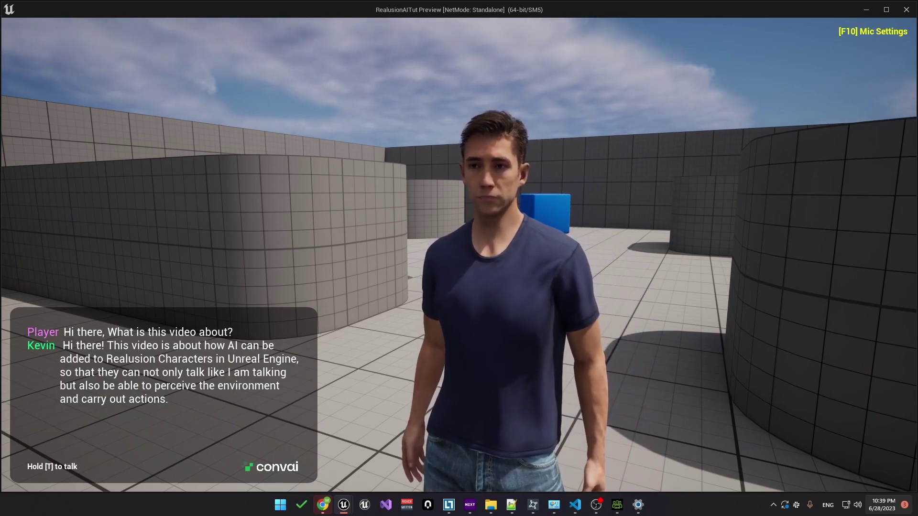
key("t")
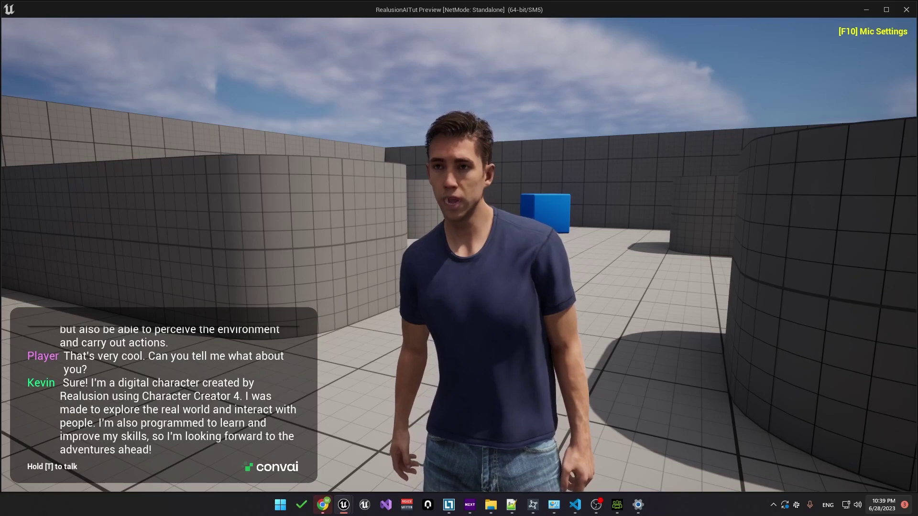
key("d")
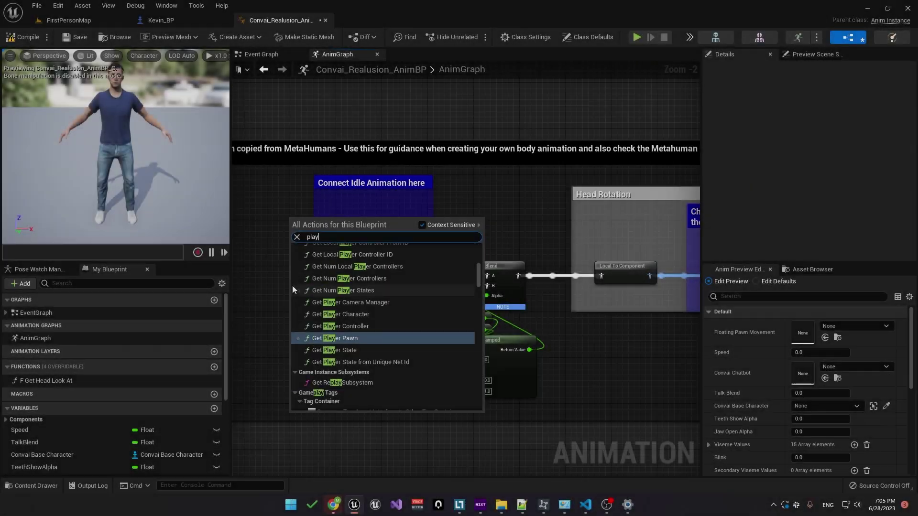
left_click(330, 234)
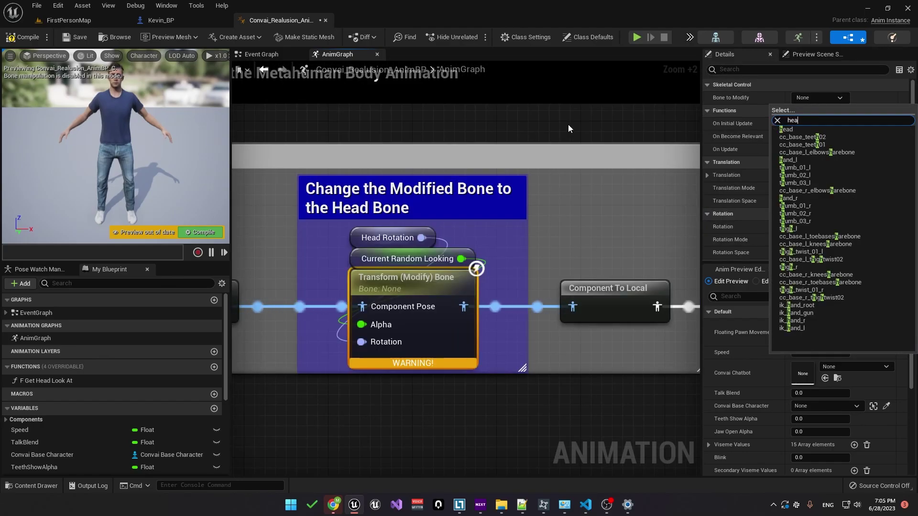
type("head")
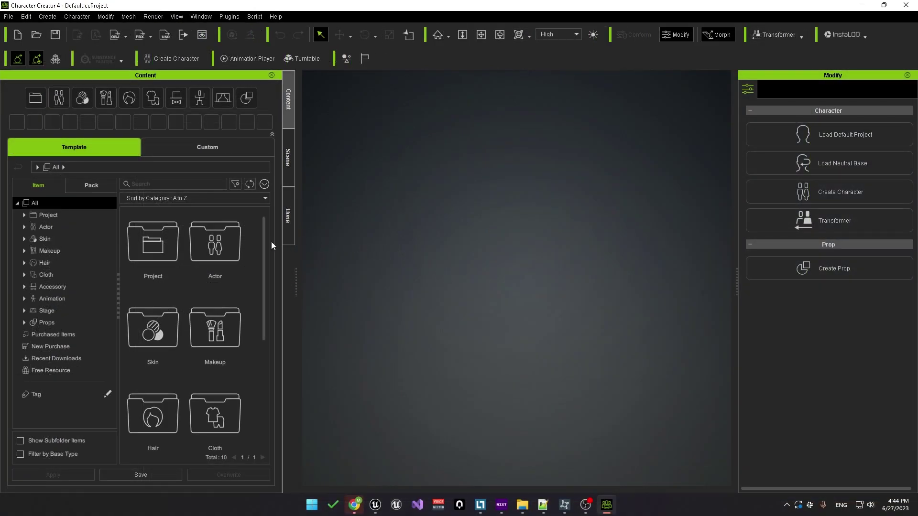
Load the CC4 Kevin character from the Clothed actor templates into the scene
left_click(45, 228)
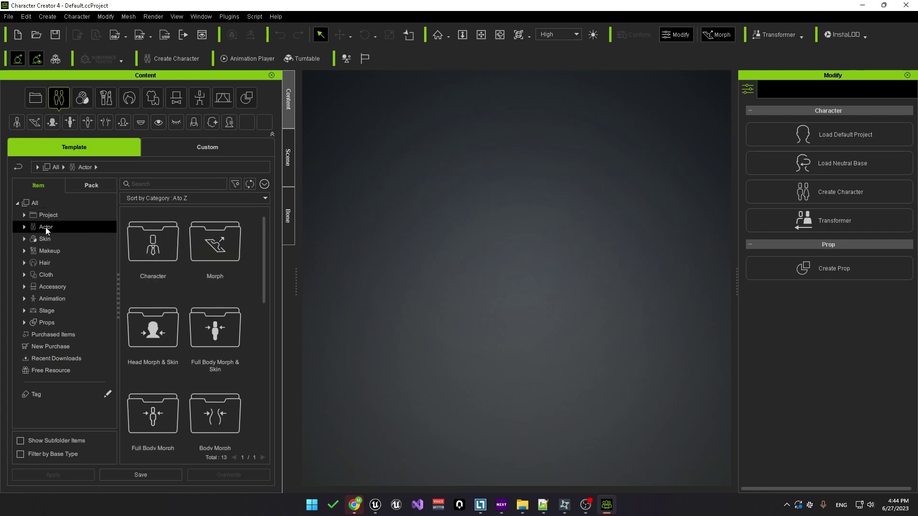
double_click(154, 244)
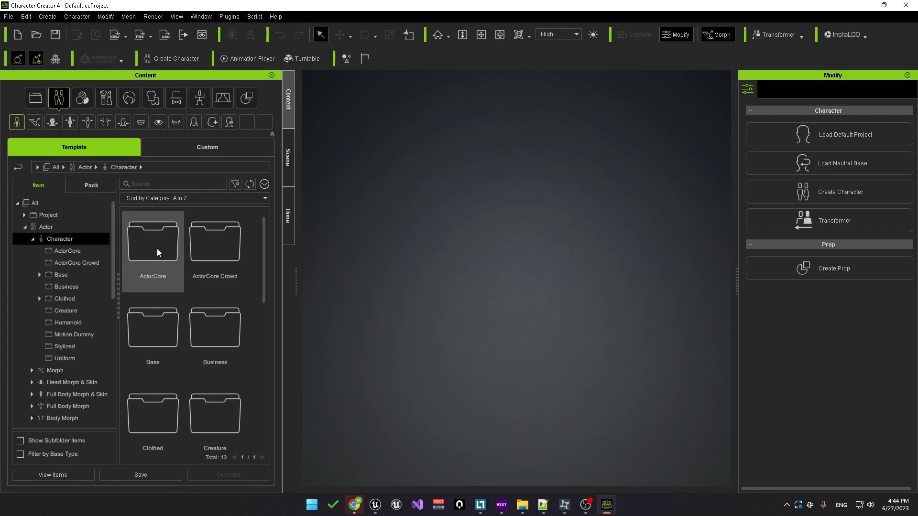
scroll(158, 311, "down", 2)
double_click(162, 341)
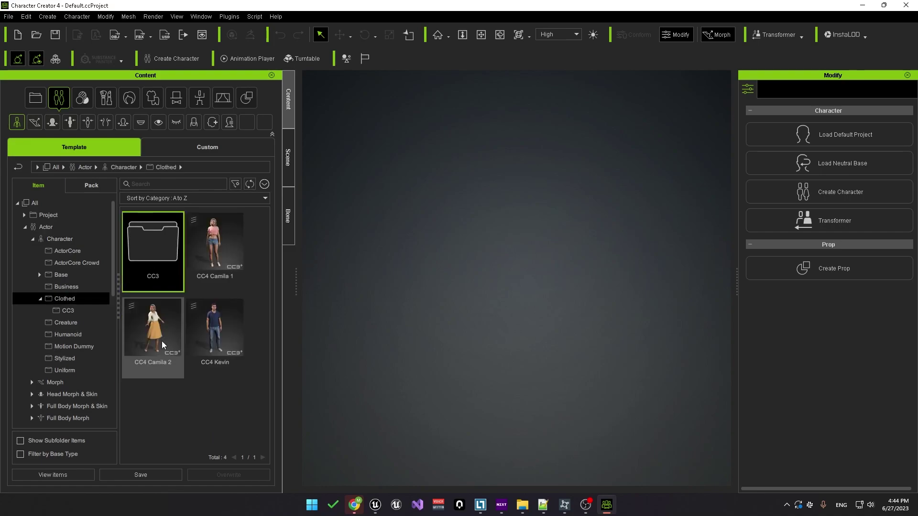
left_click(232, 369)
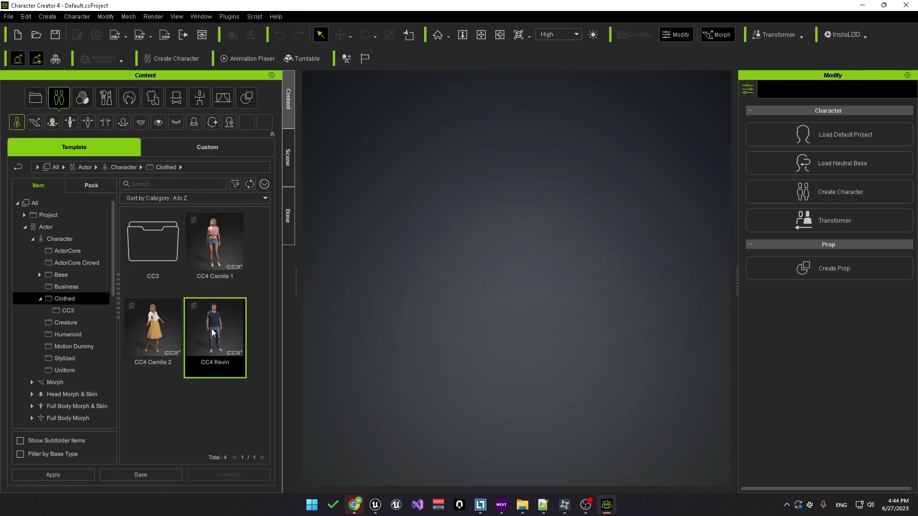
left_click_drag(213, 333, 452, 348)
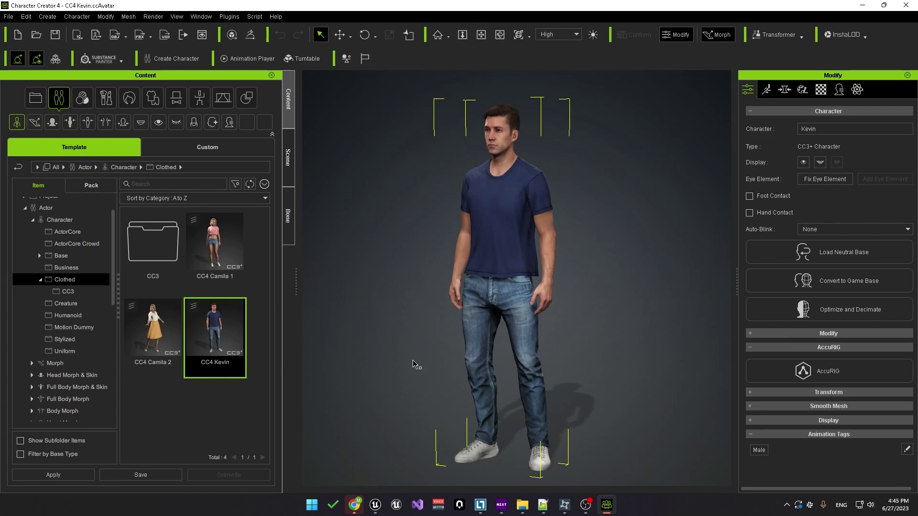
Search the animation content for "walk" and apply the Walk_M motion to Kevin
scroll(102, 364, "down", 10)
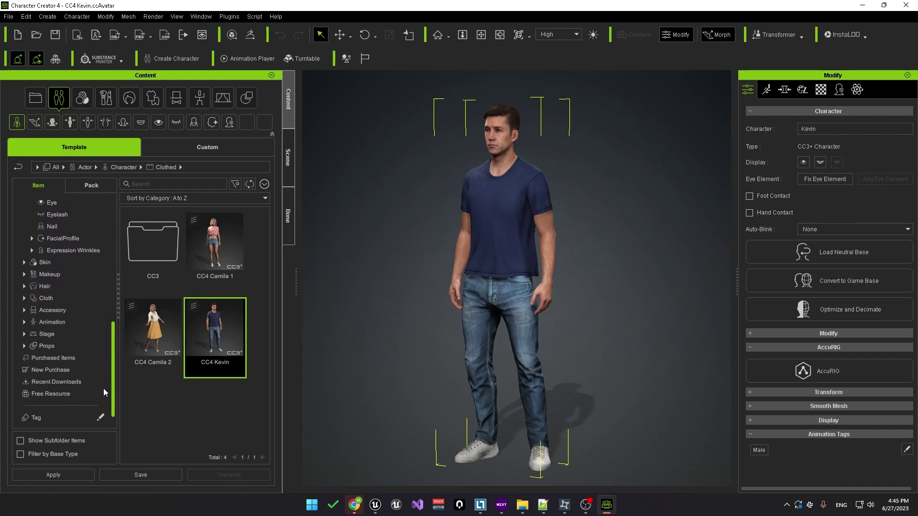
left_click(62, 324)
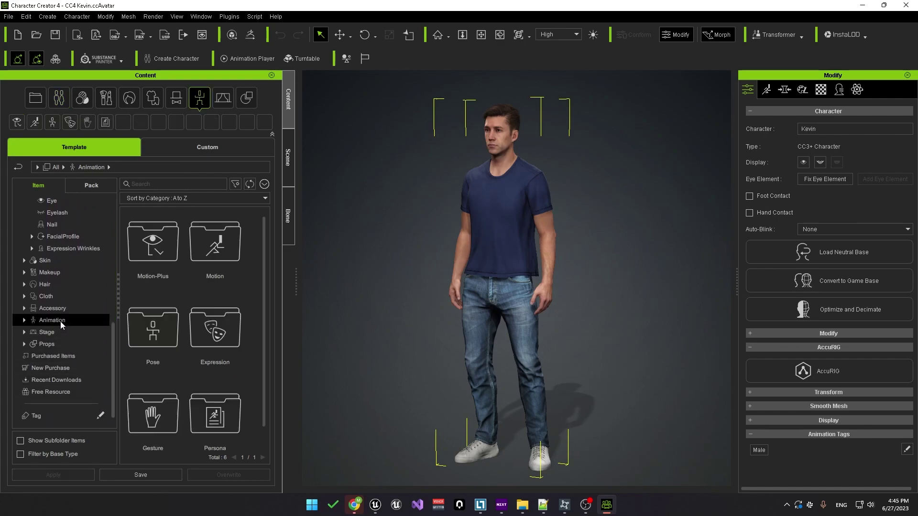
left_click(145, 185)
type("walk")
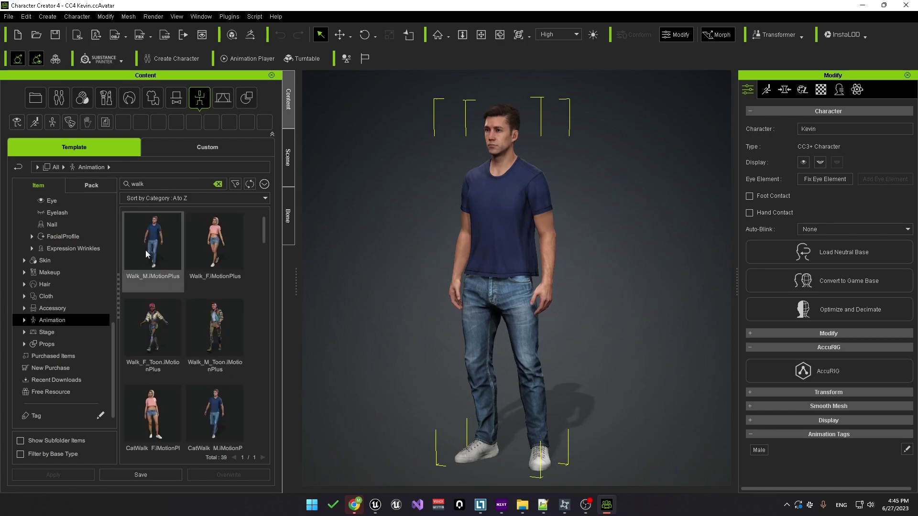
left_click(146, 249)
left_click_drag(151, 246, 514, 266)
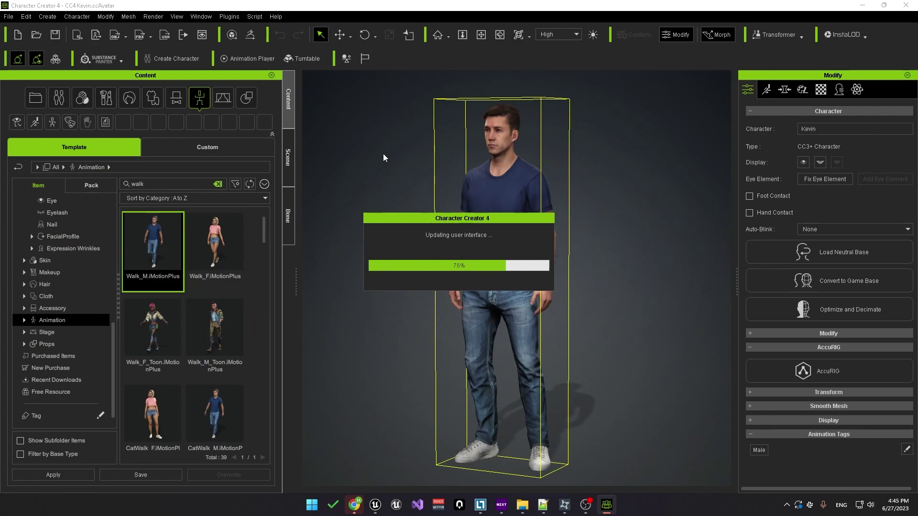
Search the animations for "idle" and apply the Idle01_M motion to Kevin, agreeing to update the older file
left_click(145, 185)
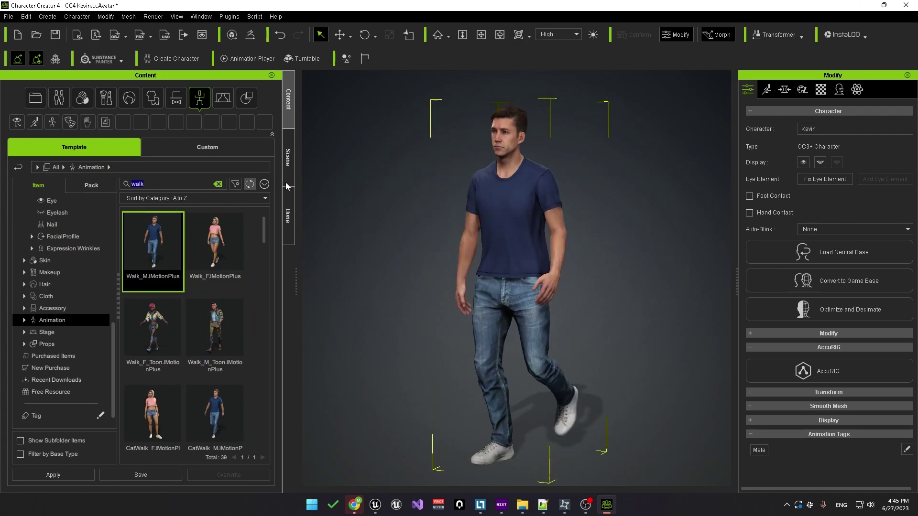
key("BackSpace")
key("BackSpace")
key("BackSpace")
key("BackSpace")
type("idle")
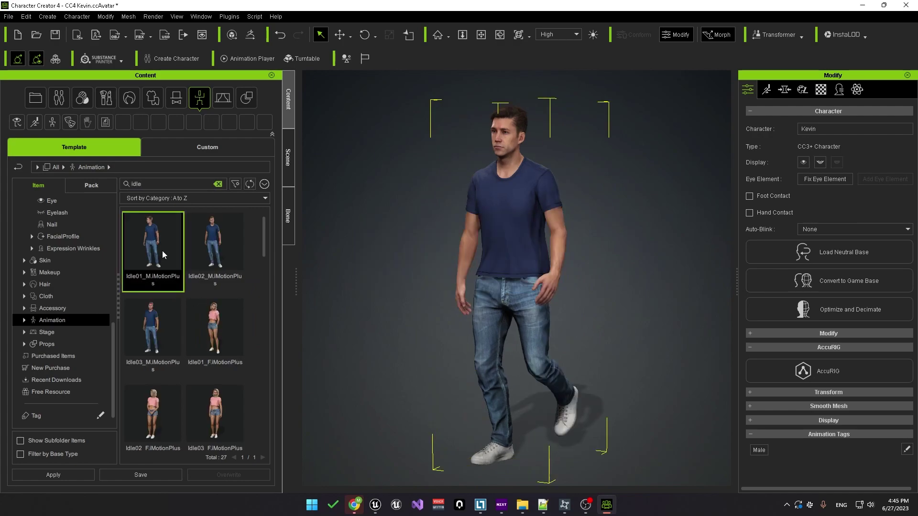
left_click_drag(146, 247, 513, 286)
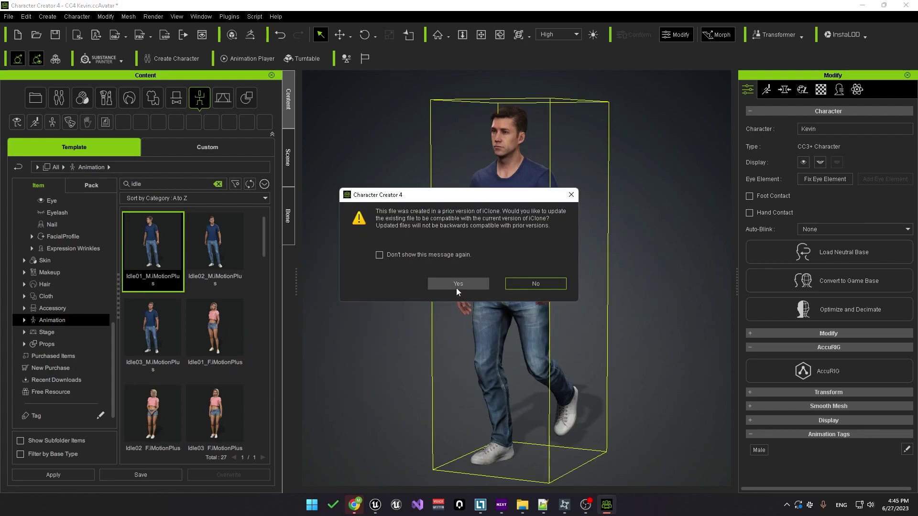
left_click(457, 287)
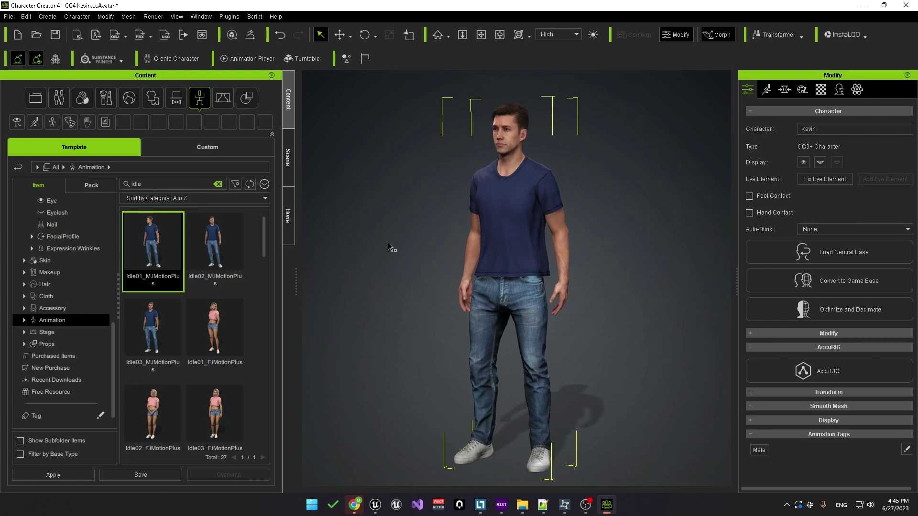
Open the FBX export settings for the clothed character
left_click(9, 17)
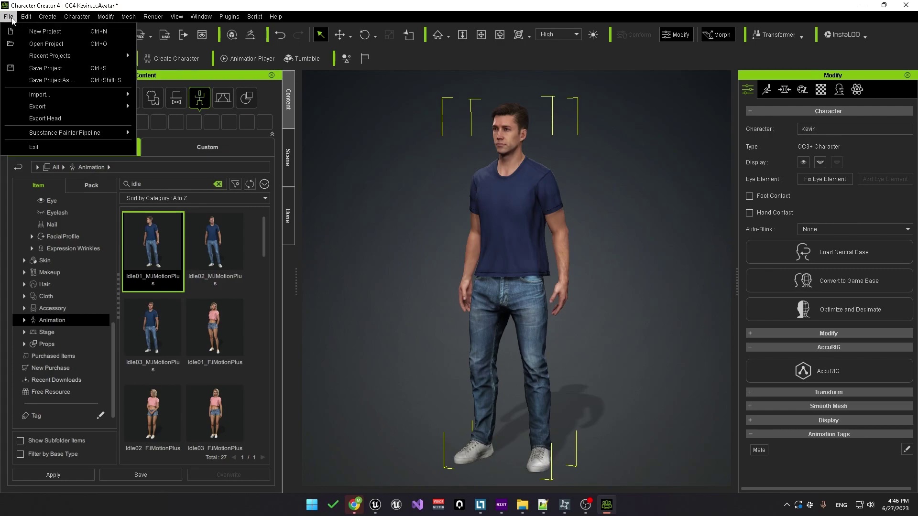
mouse_move(72, 107)
mouse_move(210, 155)
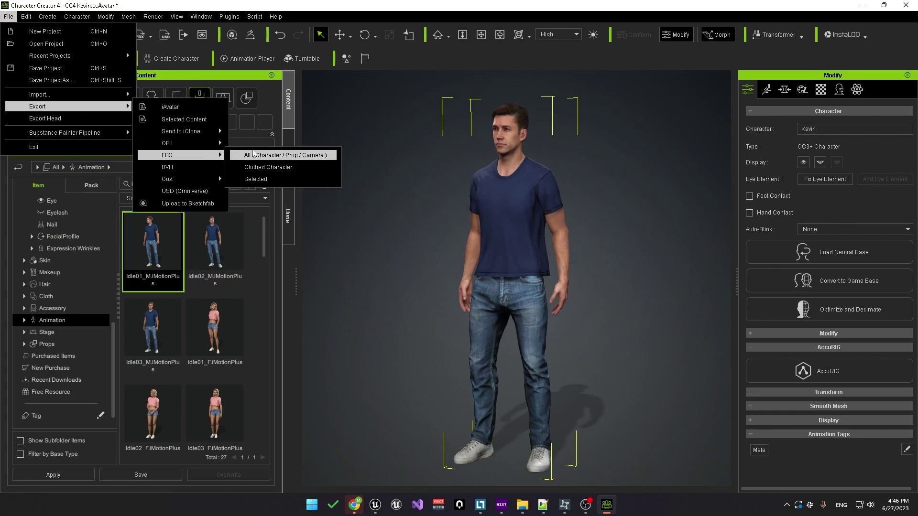
left_click(285, 167)
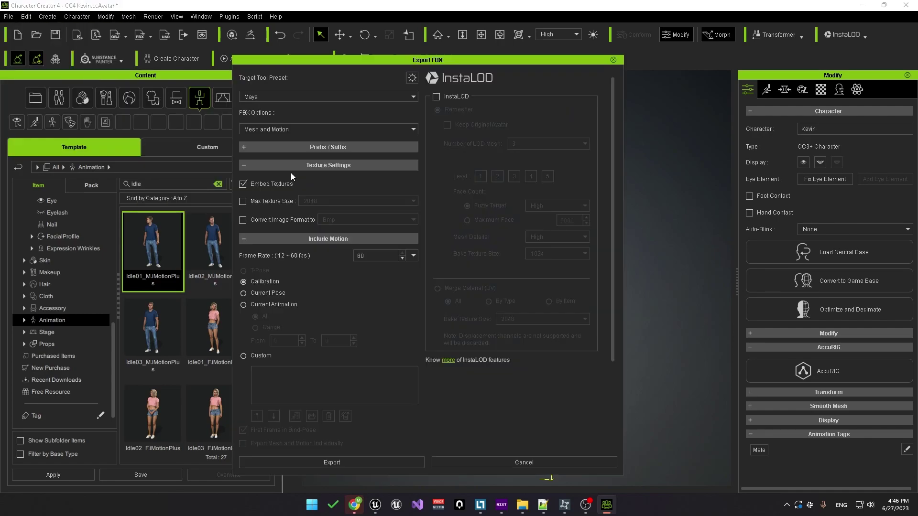
Set the export's target tool preset to Unreal and limit the maximum texture size to 4096
left_click(258, 98)
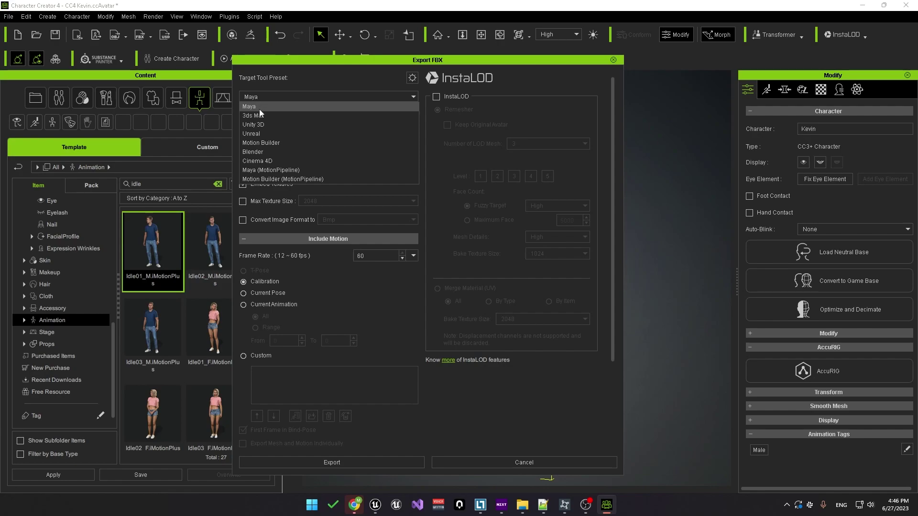
left_click(263, 137)
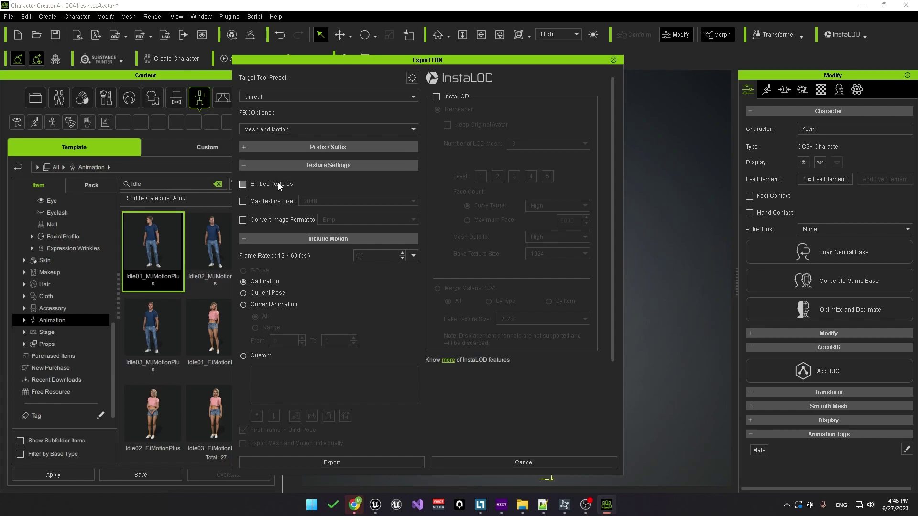
left_click(242, 201)
left_click(318, 202)
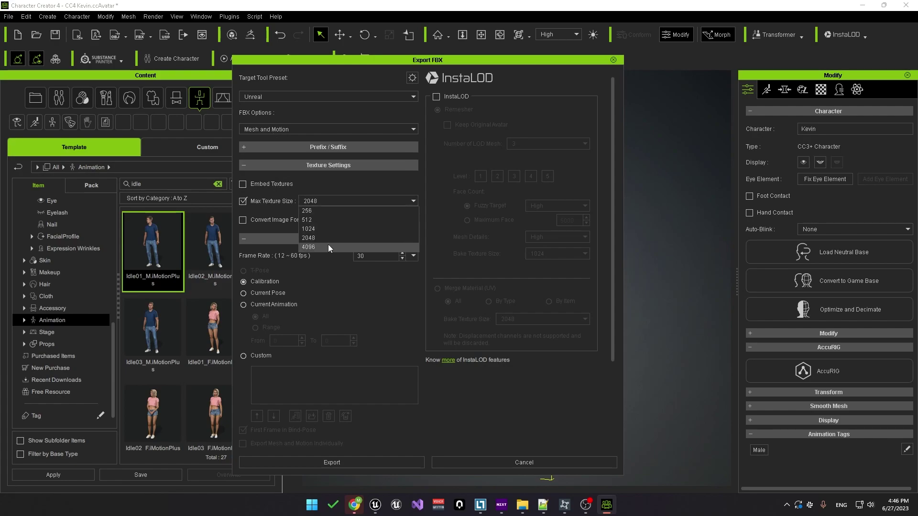
left_click(328, 245)
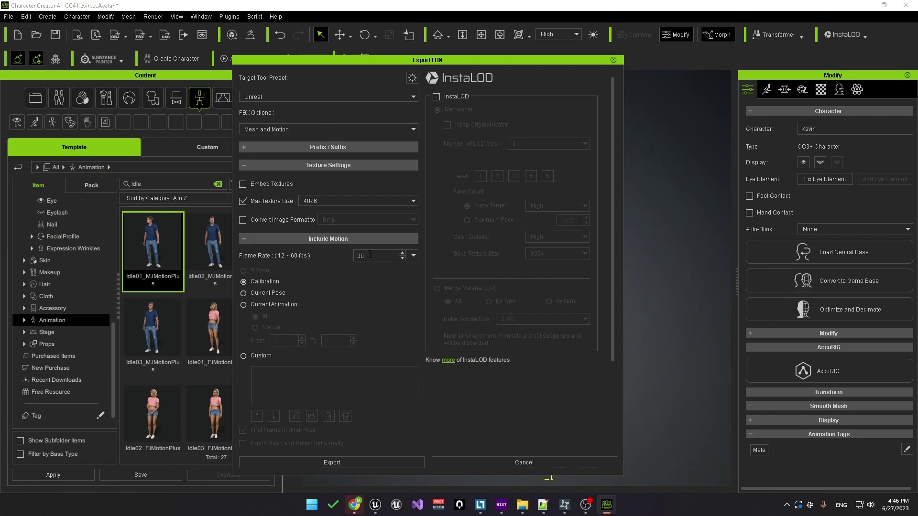
Set the included motion to Custom and load the character's own motions into the list
scroll(320, 262, "down", 1)
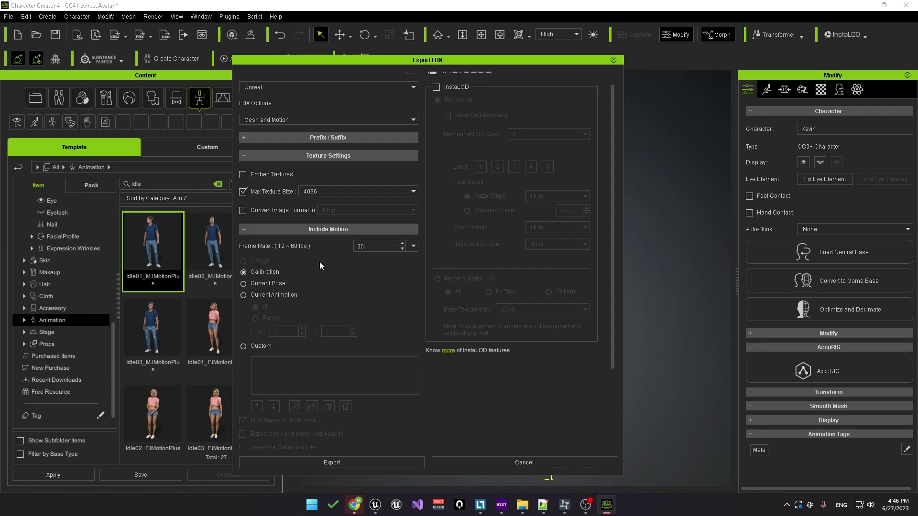
left_click(246, 349)
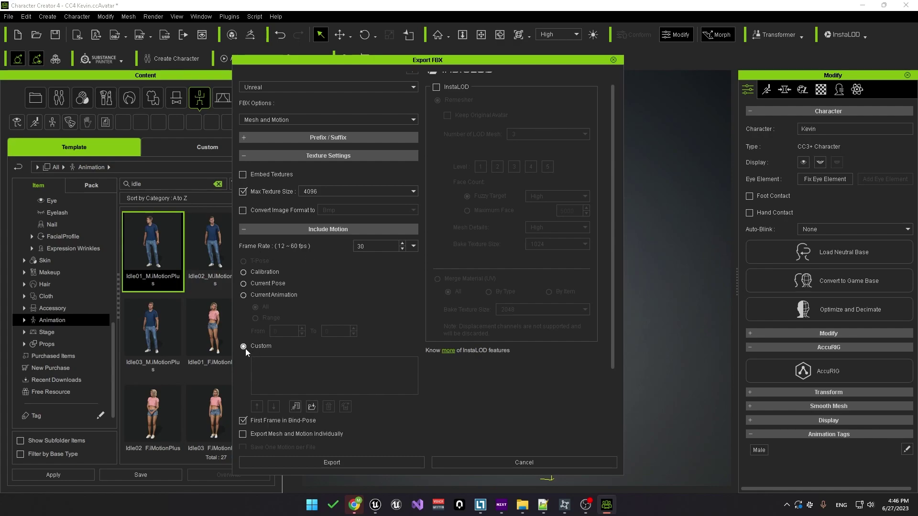
left_click(295, 407)
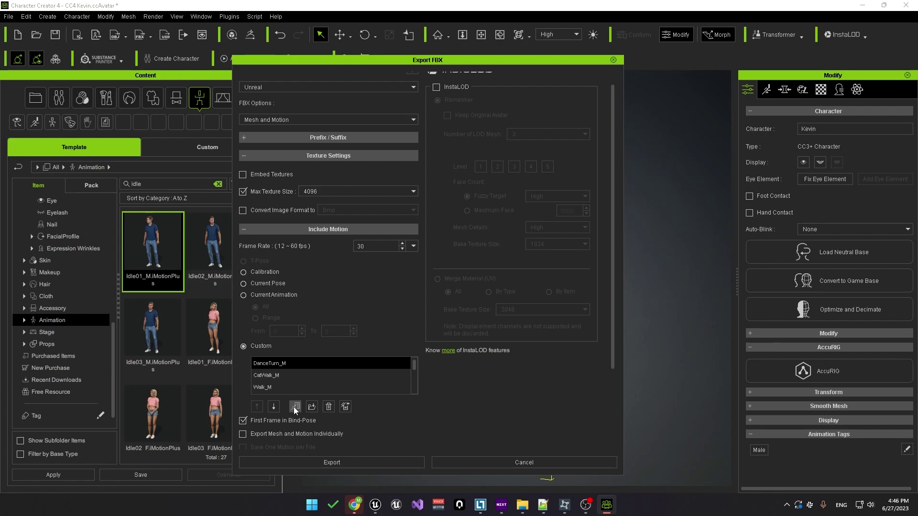
Remove DanceTurn_M, CatWalk_M, Posing_M, Idle03_M and Idle02_M from the custom motion list, keeping Walk_M and Idle01_M
mouse_move(415, 367)
left_mouse_down()
mouse_move(418, 392)
mouse_move(419, 364)
left_mouse_up()
left_click(289, 388)
scroll(289, 387, "down", 6)
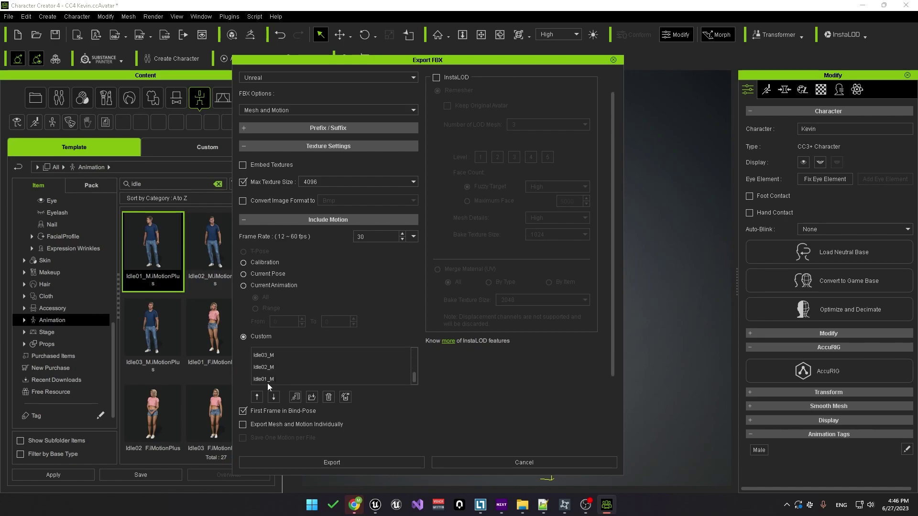
left_click(264, 381)
scroll(274, 369, "up", 5)
scroll(287, 368, "up", 2)
left_click(263, 367)
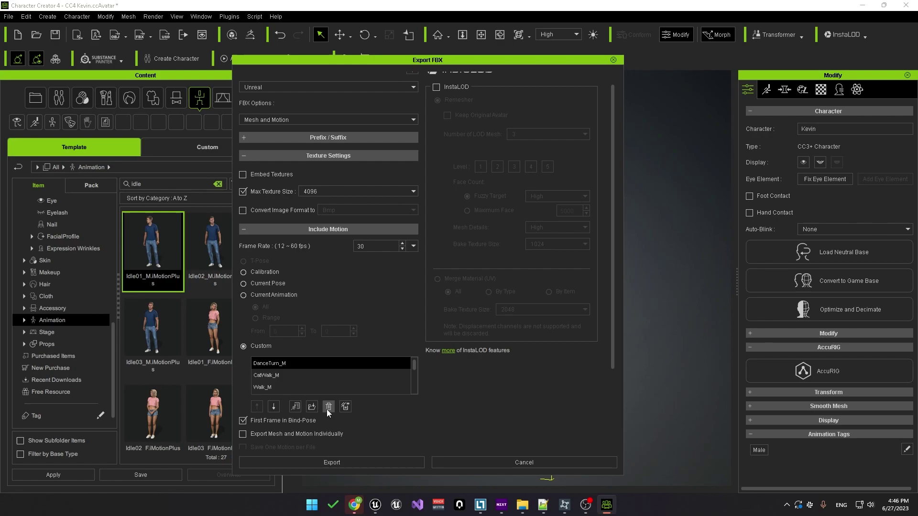
left_click(327, 409)
left_click(289, 366)
left_click(327, 409)
left_click(279, 377)
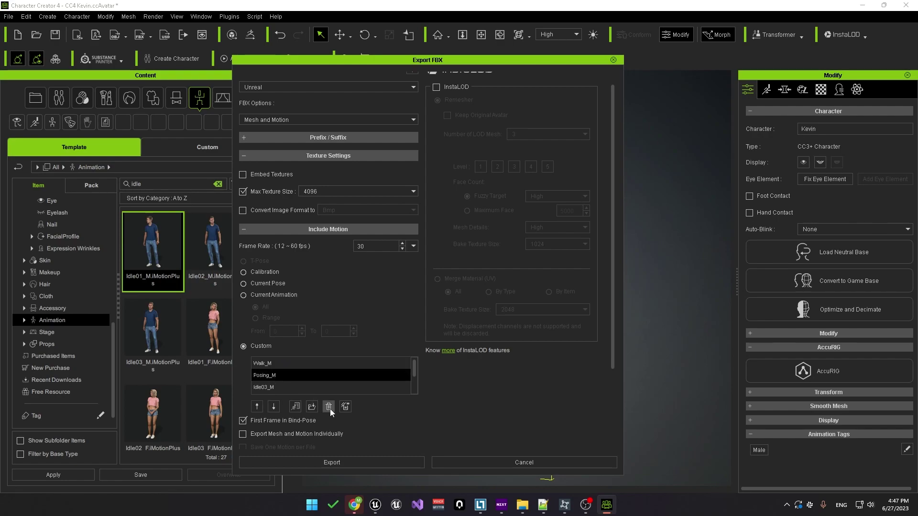
left_click(330, 409)
left_click(277, 377)
left_click(329, 408)
left_click(277, 376)
left_click(328, 407)
left_click(280, 373)
left_click(271, 366)
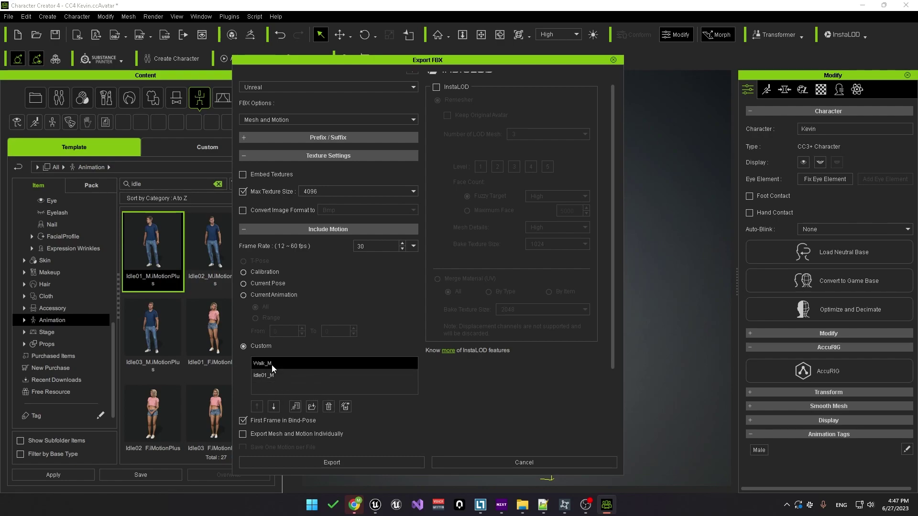
Export mesh and motion individually with one motion per file and First Frame in Bind-Pose turned off, reviewing the remaining export settings
left_click(243, 434)
scroll(245, 435, "down", 1)
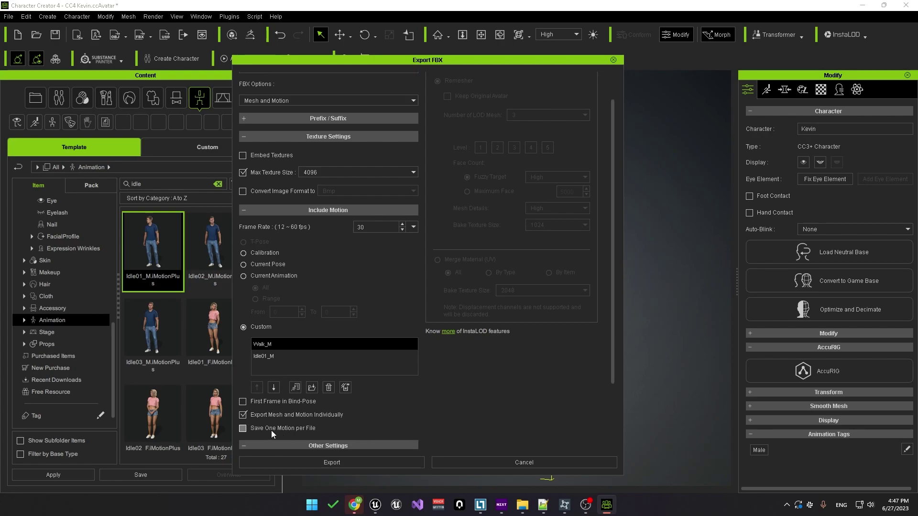
scroll(401, 423, "down", 3)
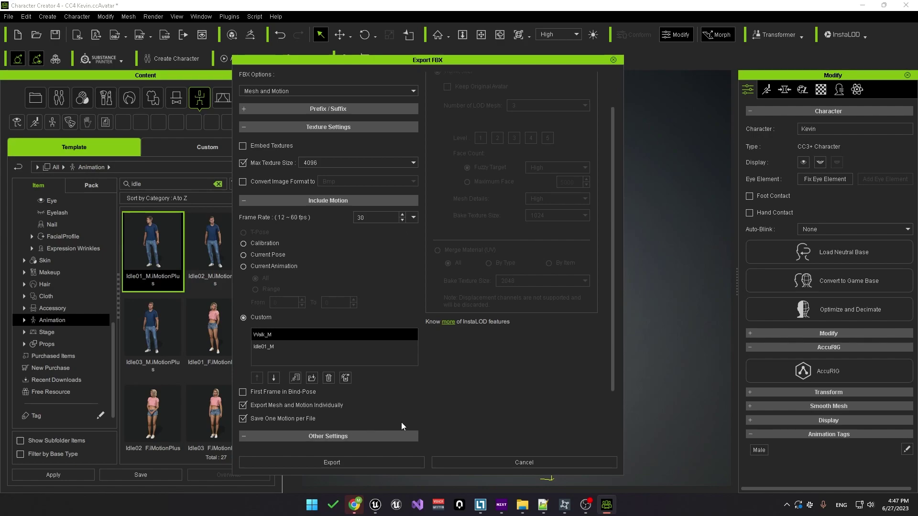
scroll(457, 377, "down", 2)
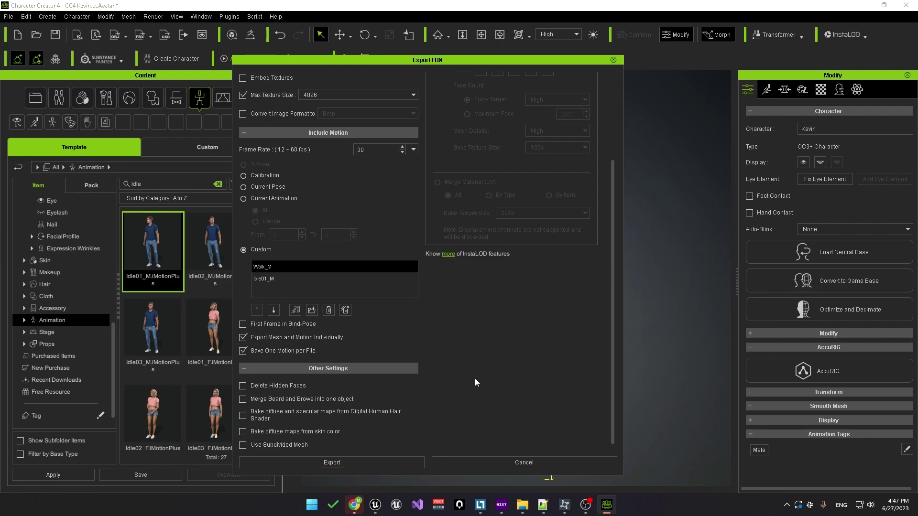
scroll(473, 378, "up", 5)
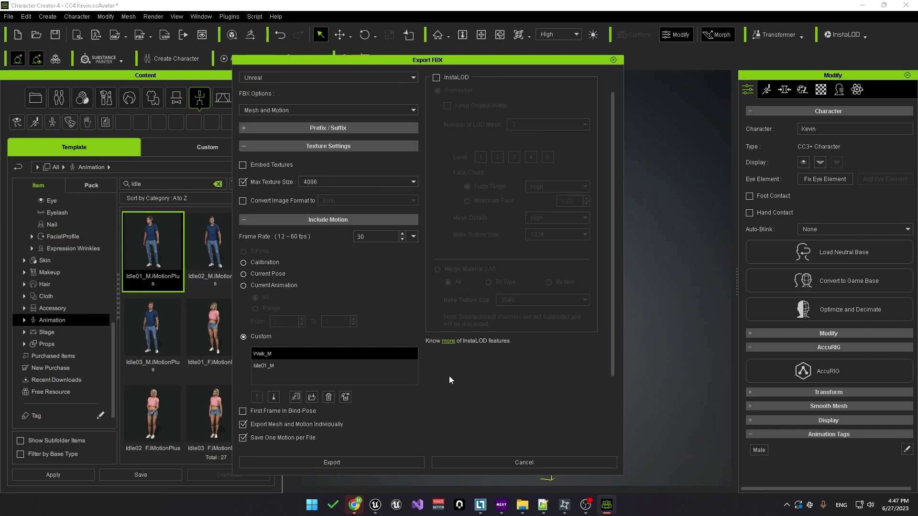
Export the character as Kevin.Fbx into a new folder named Kevin inside the Tutorial folder on the Active Work (F:) drive
left_click(370, 465)
left_click(390, 284)
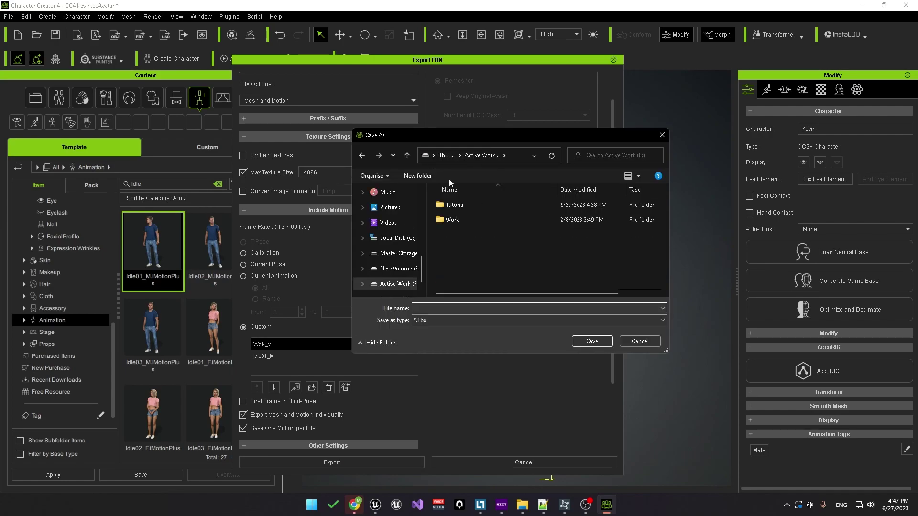
double_click(454, 206)
right_click(465, 219)
mouse_move(526, 353)
left_click(605, 353)
type("Kevin")
key("Return")
key("Return")
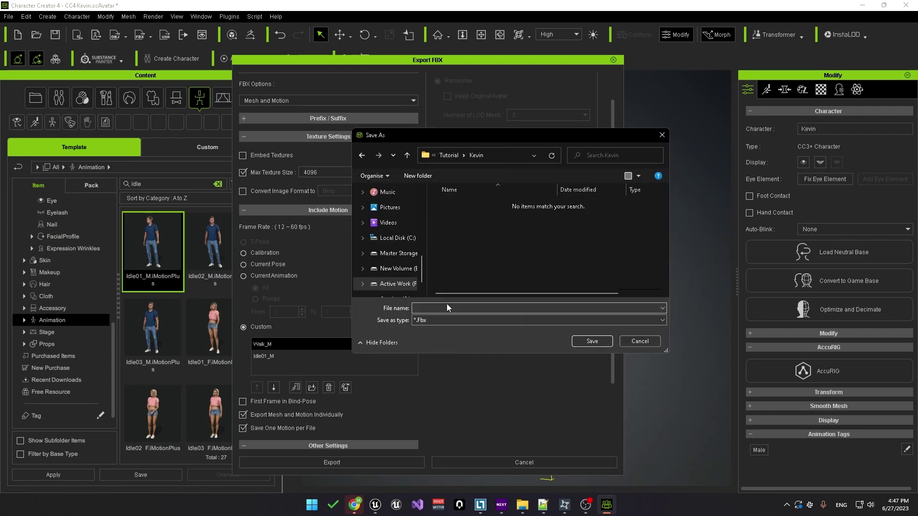
key("Return")
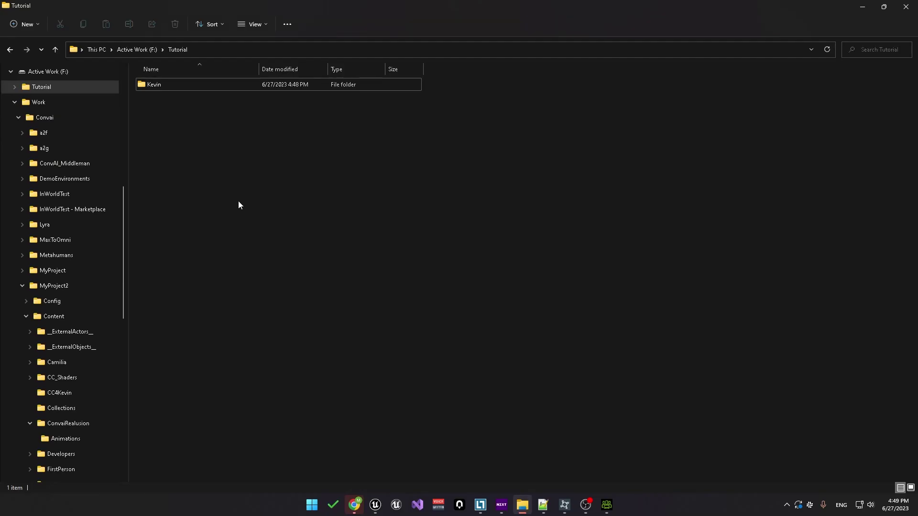
Examine the exported character and motion FBX files in the Kevin folder, and return to the Tutorial folder
double_click(164, 84)
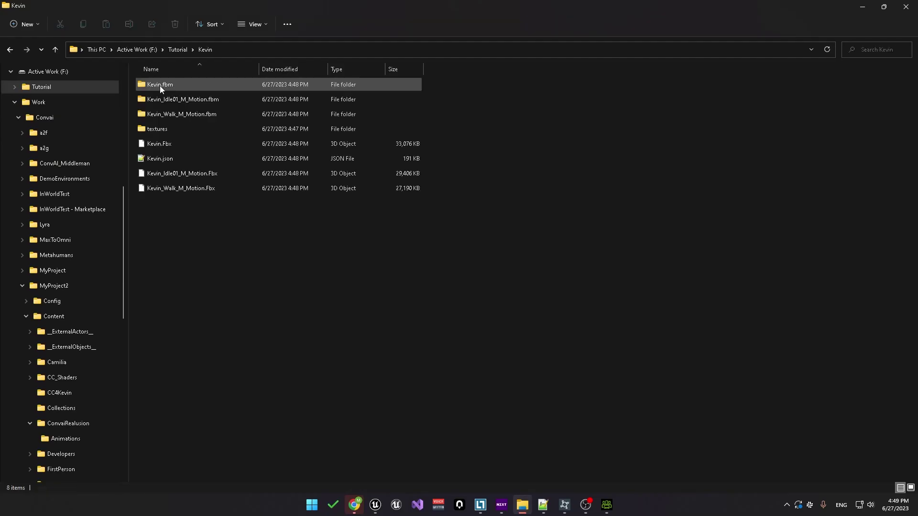
left_click(170, 145)
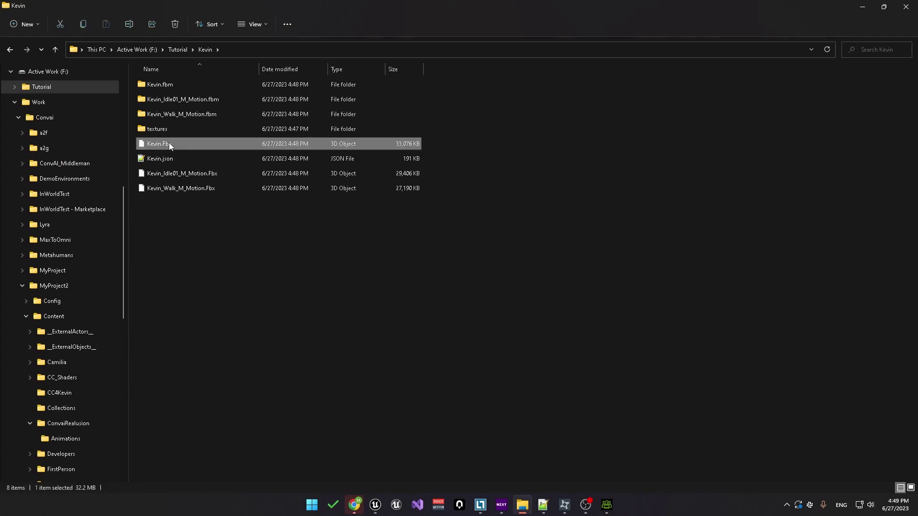
left_click(182, 174)
left_click(182, 189)
left_click(234, 255)
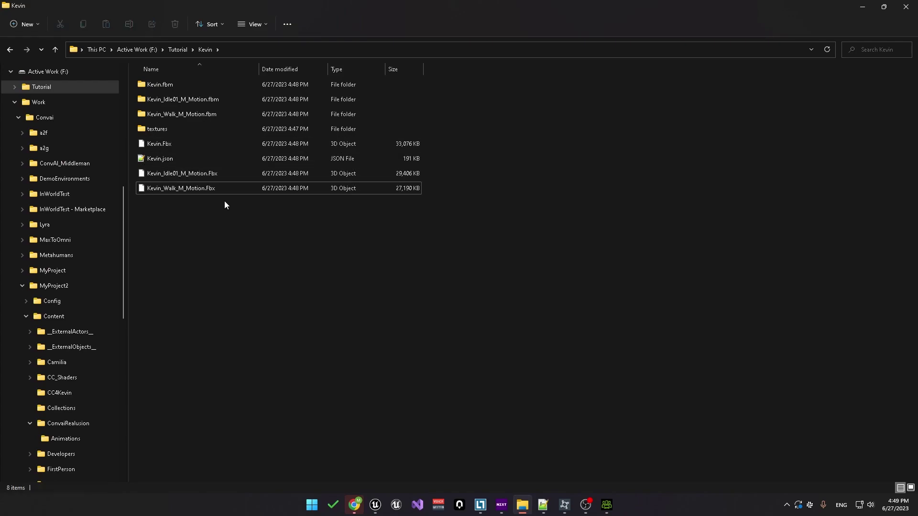
left_click(177, 50)
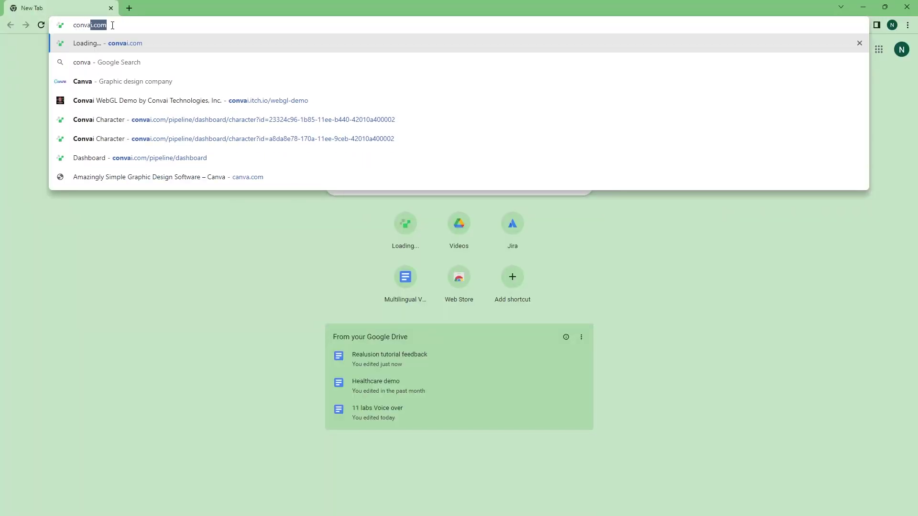
Open convai.com in the browser and sign in to the account
key("Return")
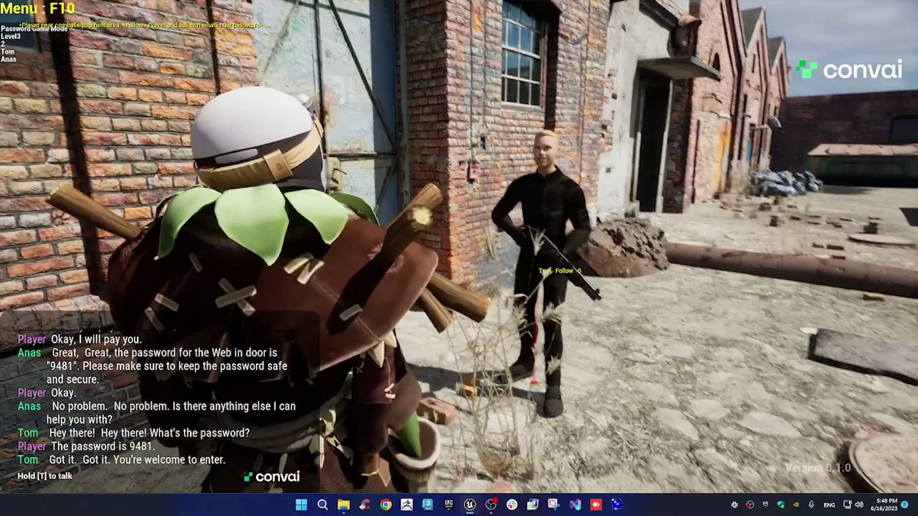
key("w")
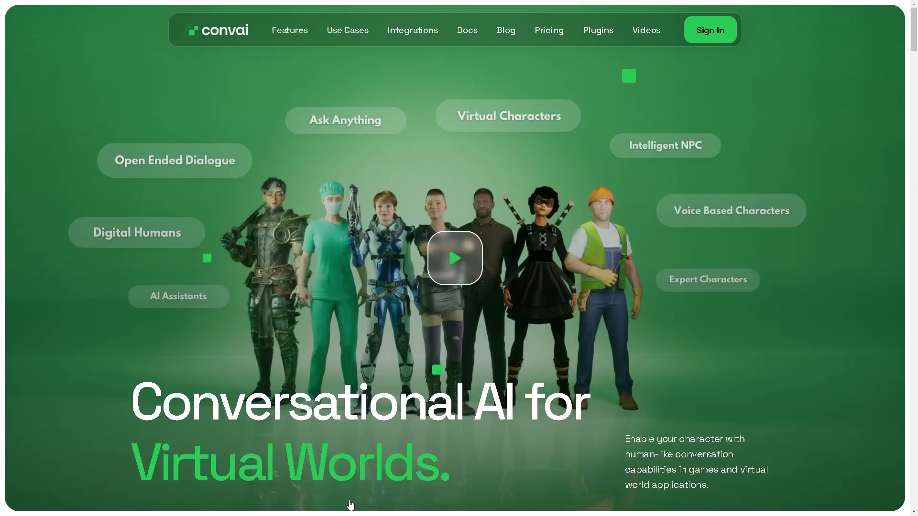
left_click(716, 34)
left_click(473, 330)
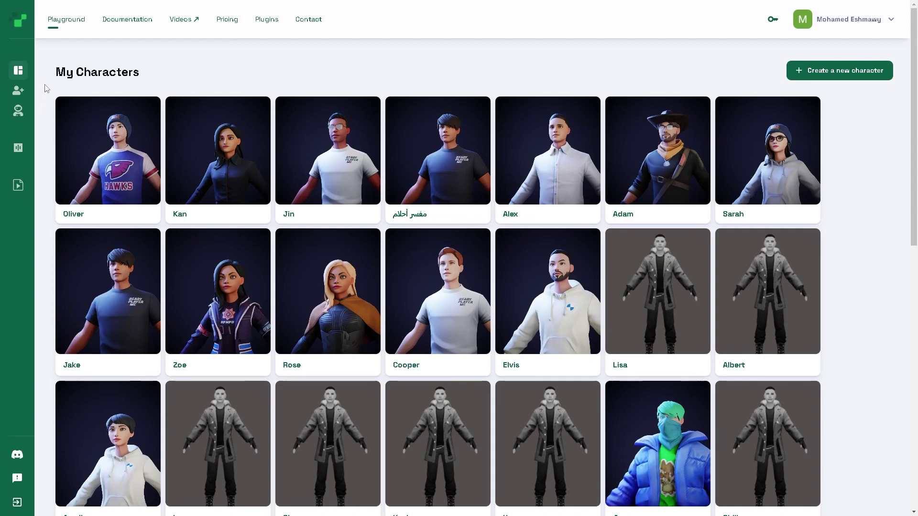
Create a new Convai character named Kevin with the High quality US Masculine Voice and a backstory about being made in Character Creator 4
left_click_drag(916, 114, 496, 398)
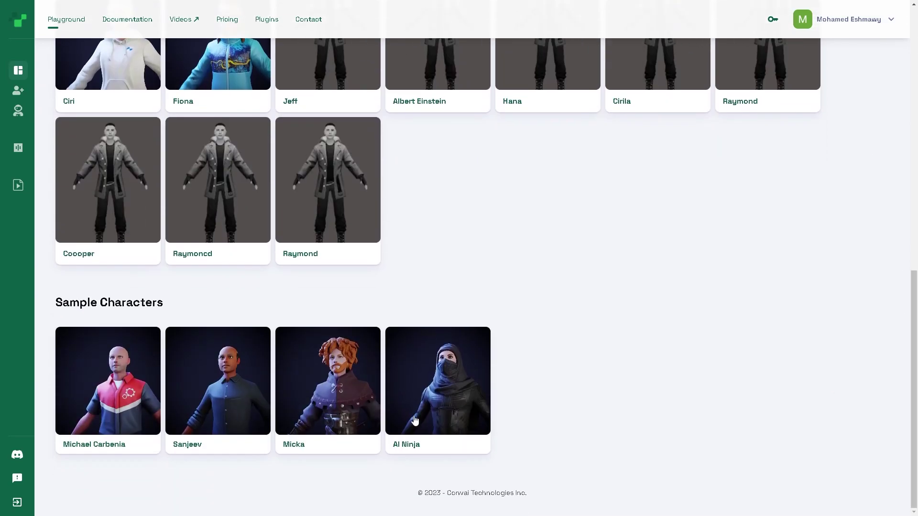
left_click_drag(914, 389, 916, 116)
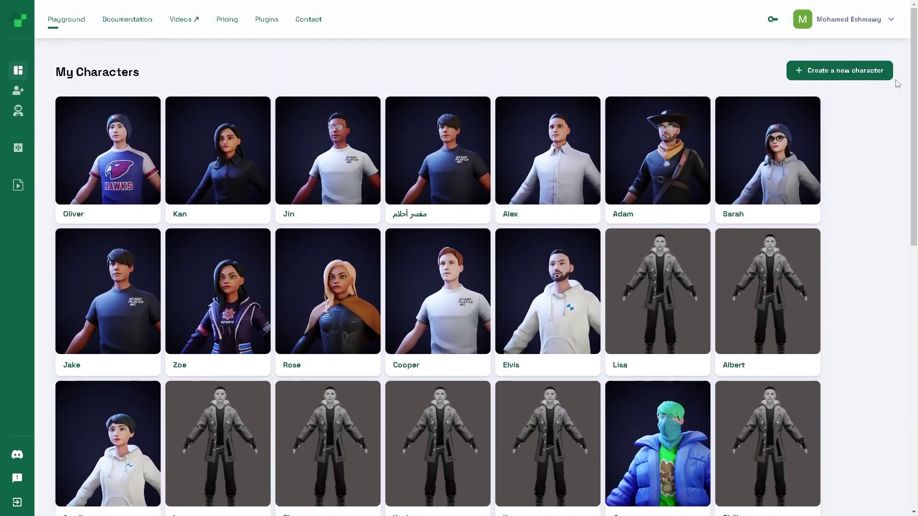
left_click(807, 73)
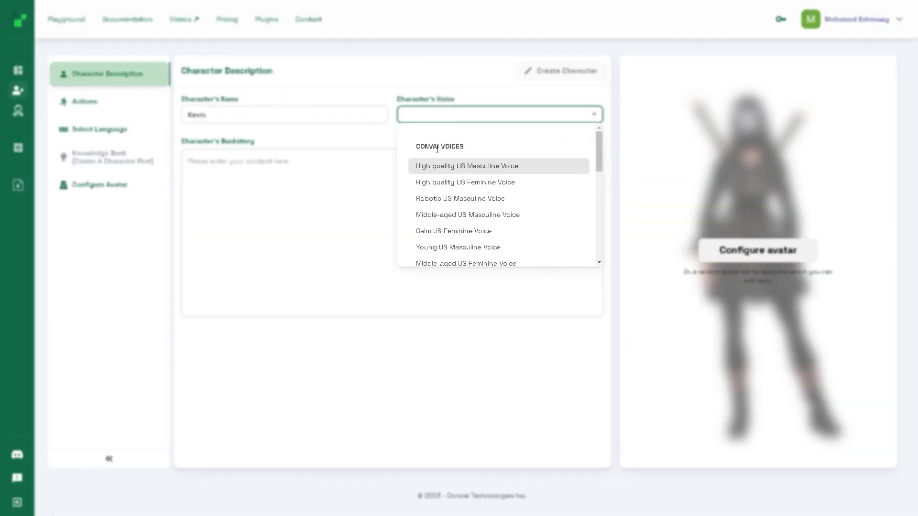
left_click(478, 164)
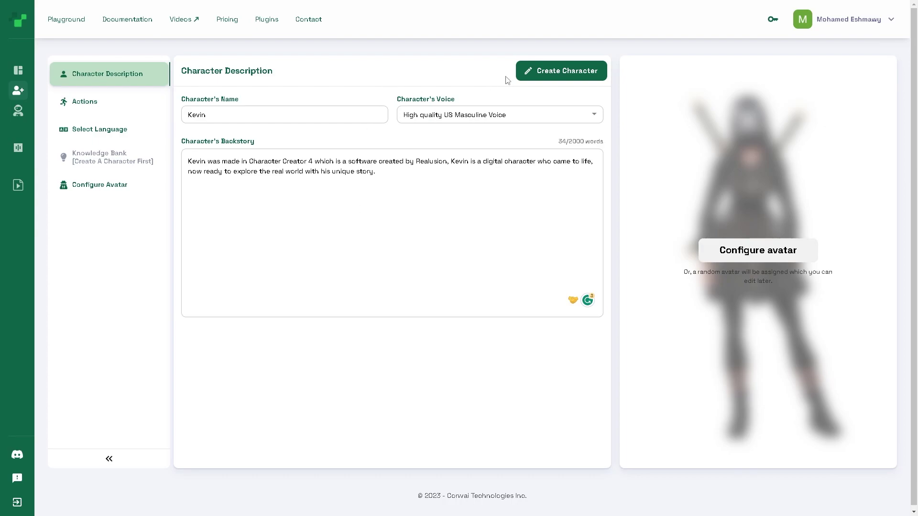
left_click(553, 73)
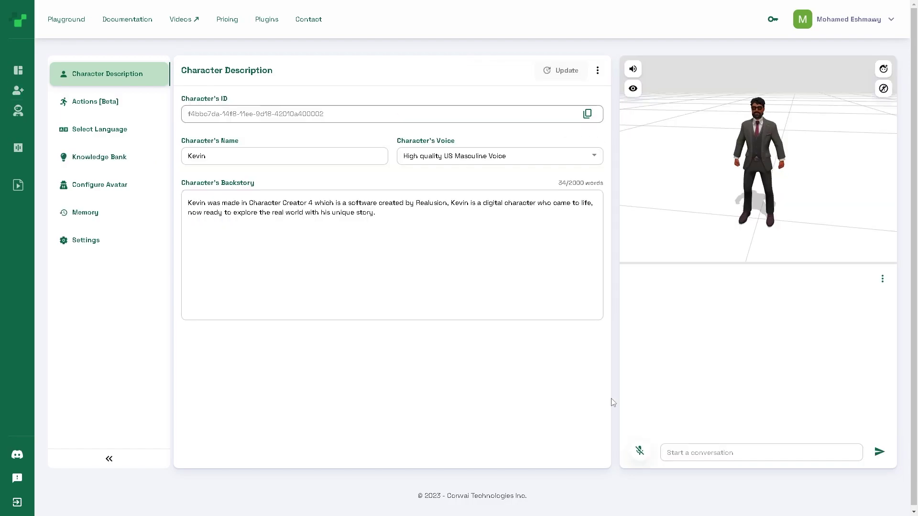
Test Kevin by voice chat, asking who he is, what he is doing here and what his next step is
left_click(636, 450)
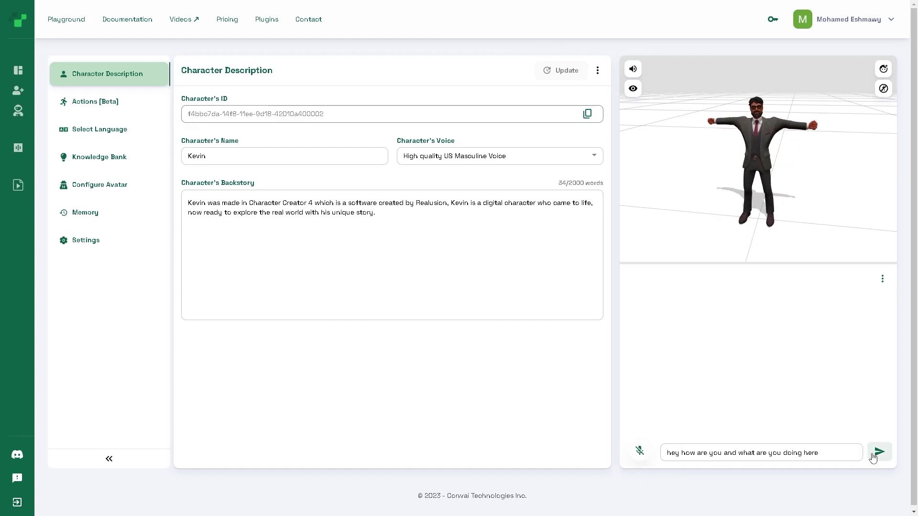
left_click(873, 456)
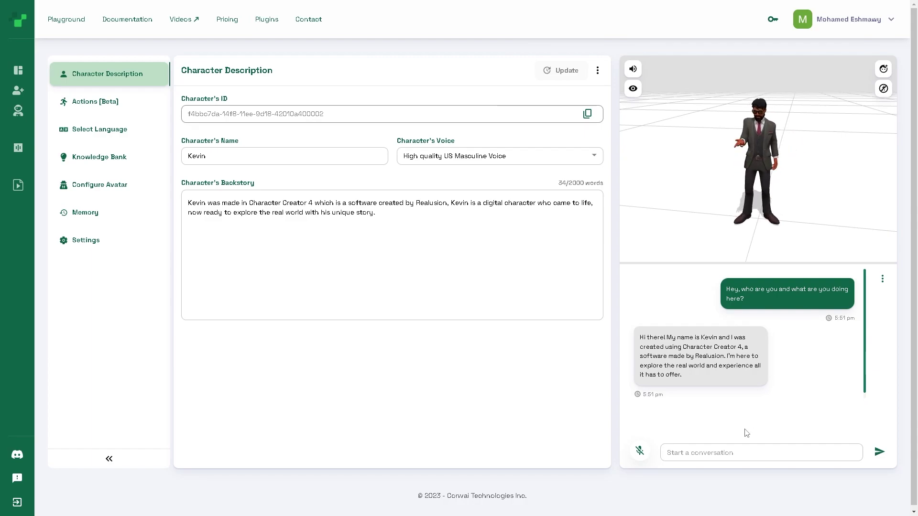
left_click(640, 452)
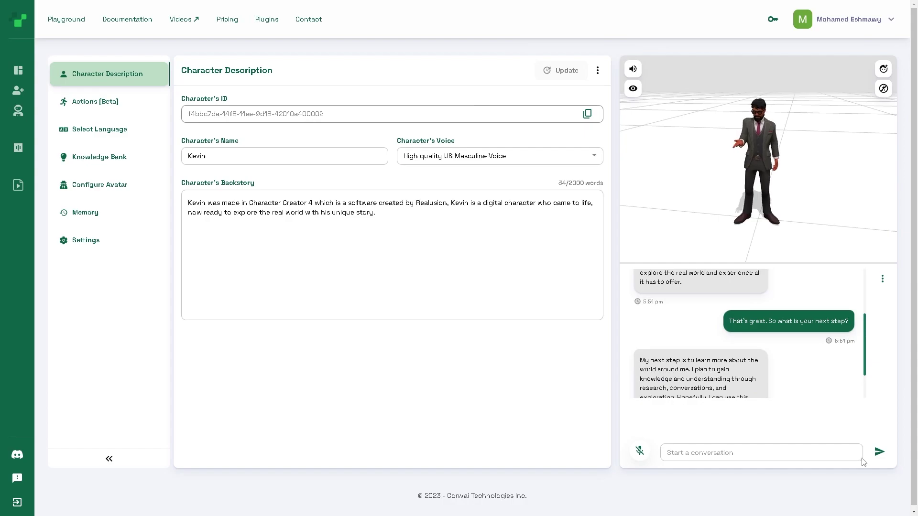
scroll(831, 389, "down", 1)
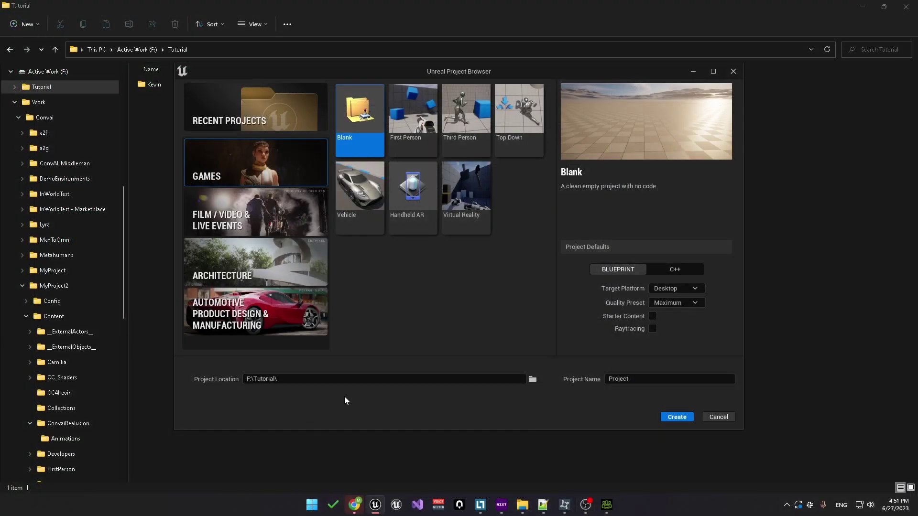
Create an Unreal project from the First Person games template, named RealusionAITut, in F:\Tutorial
left_click(418, 110)
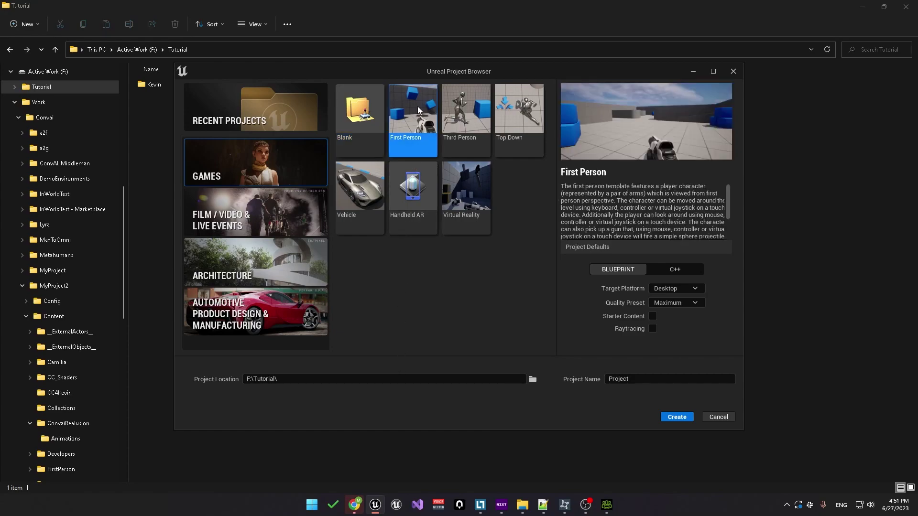
double_click(625, 379)
type("Re")
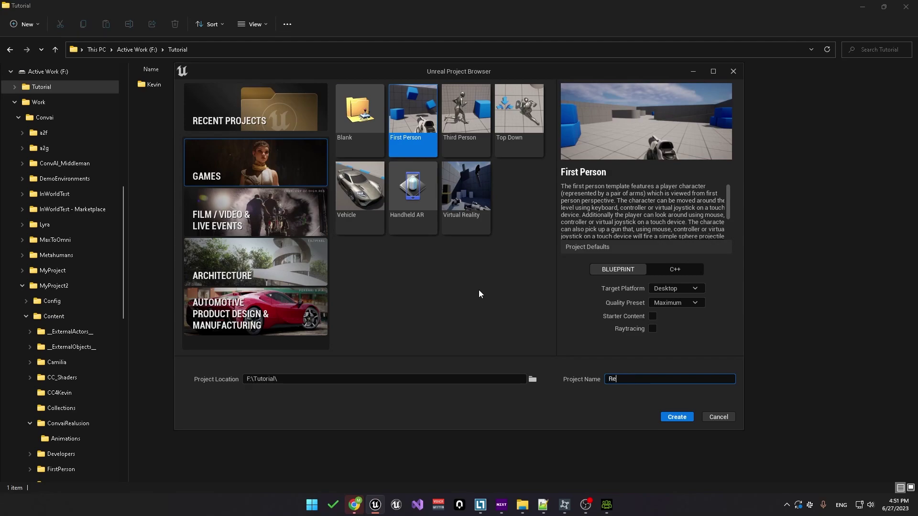
type("alusionAITut")
left_click(677, 417)
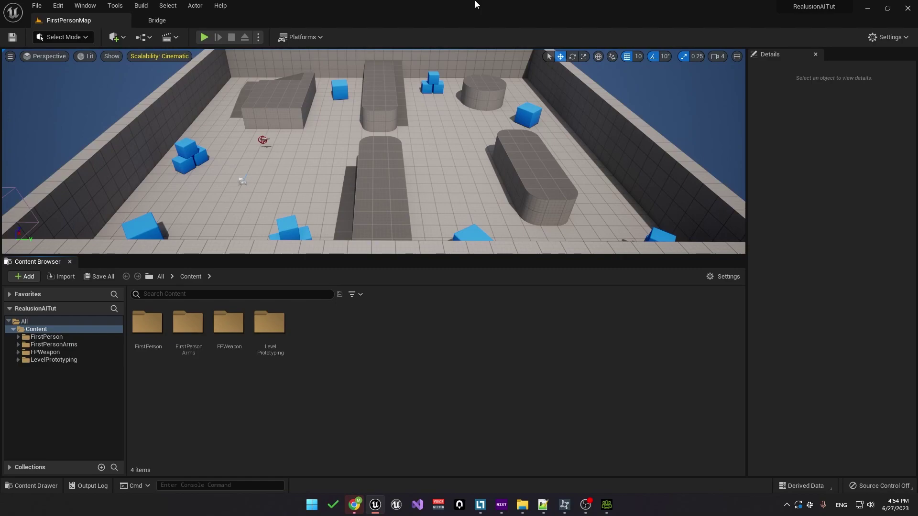
Switch to Reallusion Hub and open the product page of Auto Setup for Unreal Engine
left_click(561, 507)
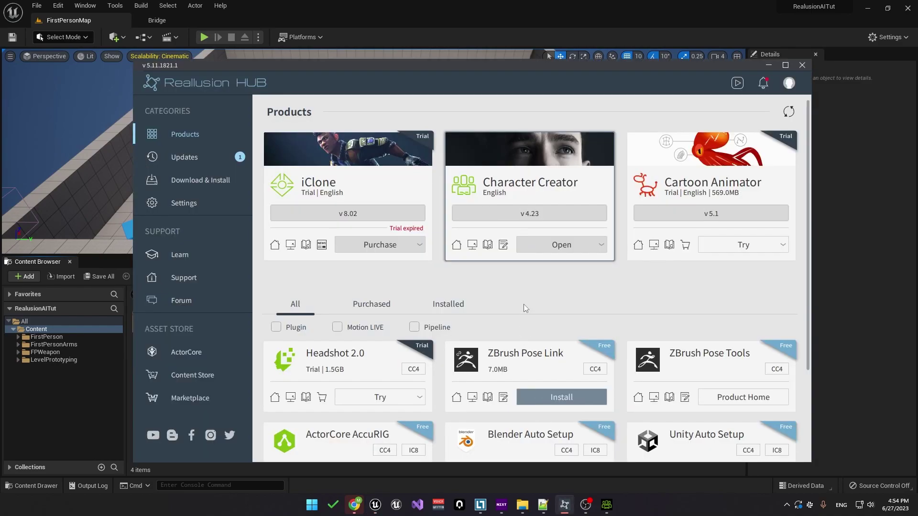
scroll(521, 299, "down", 3)
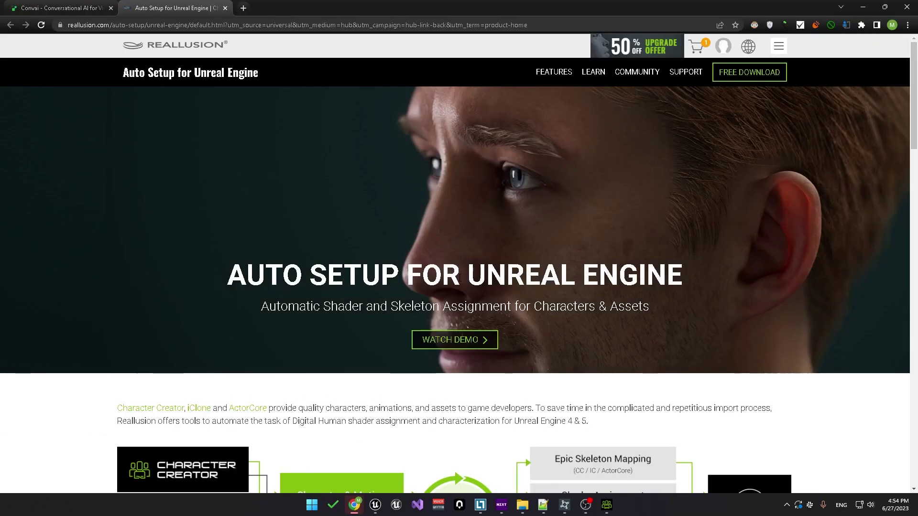
Search the web for "unreal engine realusion auto setup" and get the free Auto Setup for Unreal Engine download from Reallusion's site
key("ctrl+t")
type("unreal engine realusion auto setup")
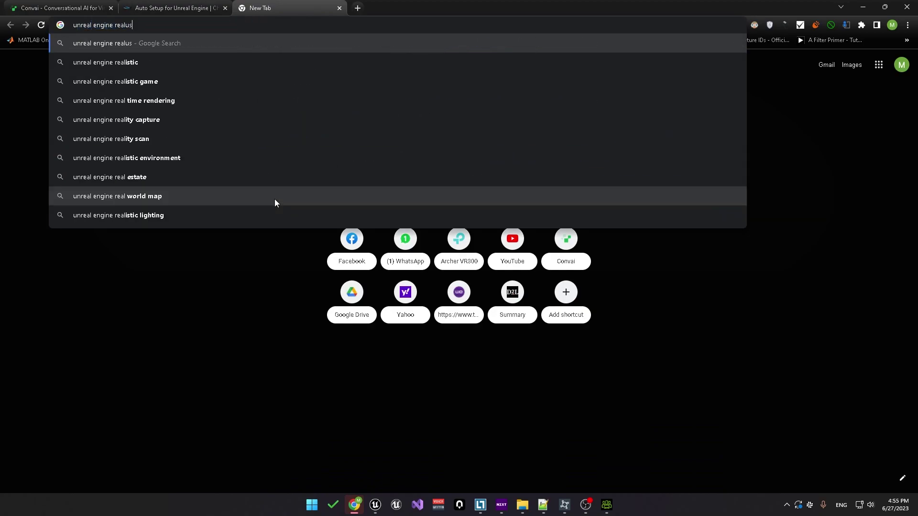
key("Return")
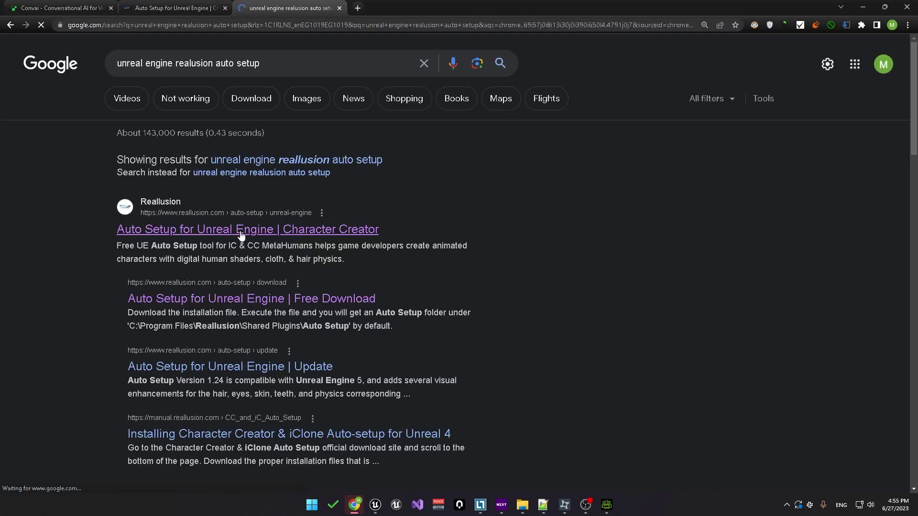
left_click(242, 230)
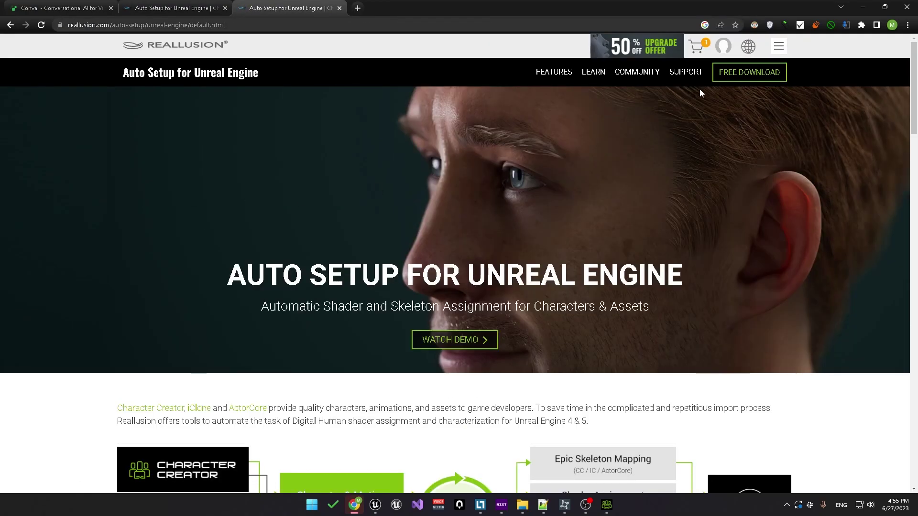
left_click(742, 78)
left_click(457, 262)
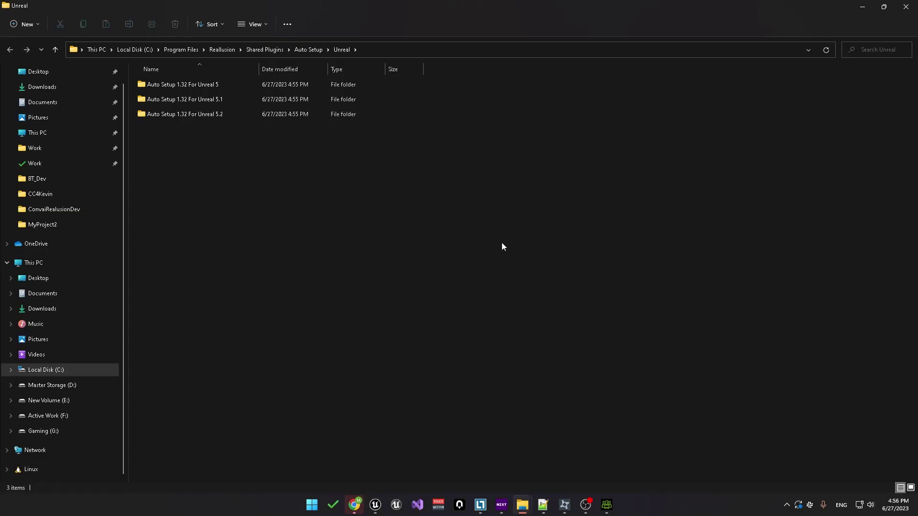
Review the installed Auto Setup versions and open the Auto Setup 1.32 For Unreal 5 folder
left_click_drag(501, 242, 172, 100)
left_click(221, 99)
left_click(220, 113)
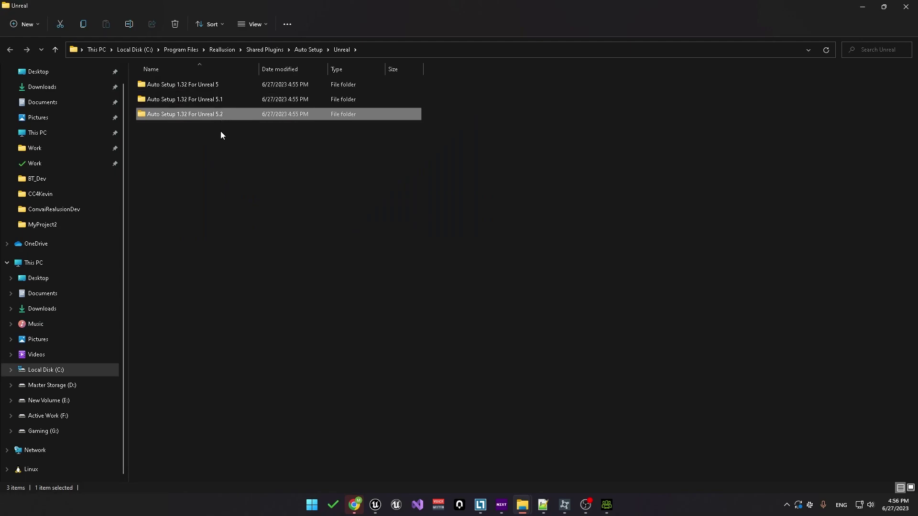
left_click(220, 131)
left_click(228, 85)
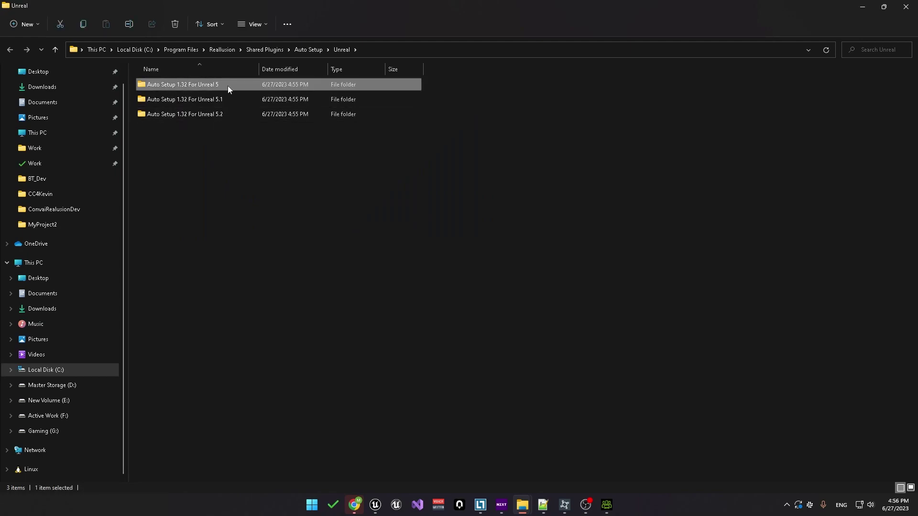
double_click(220, 85)
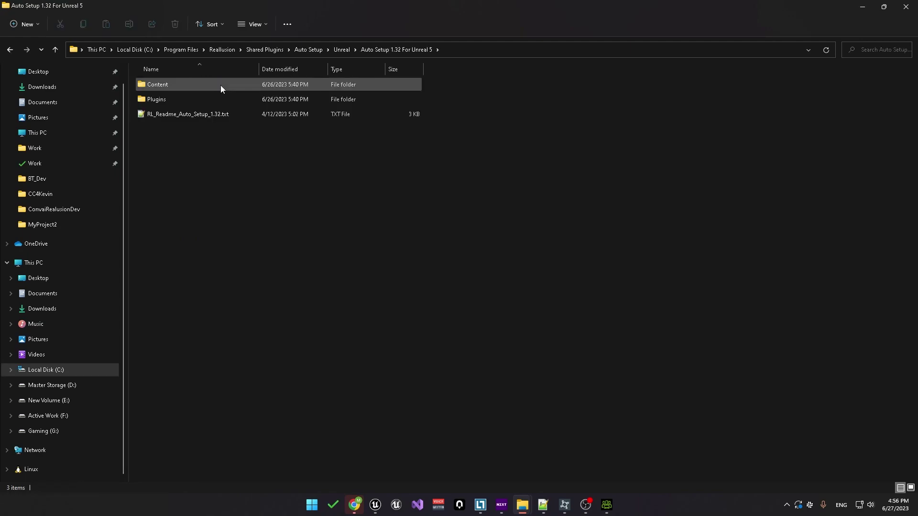
Copy the Auto Setup Content and Plugins folders into the RealusionAITut project folder and open RealusionAITut.uproject
left_click_drag(260, 121, 171, 88)
right_click(161, 86)
left_click(187, 246)
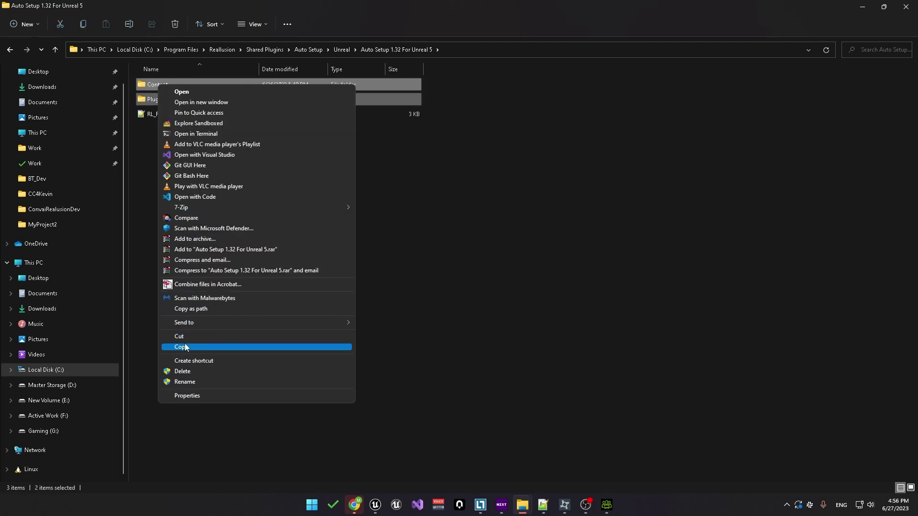
left_click(191, 348)
mouse_move(522, 505)
left_click(418, 454)
double_click(168, 100)
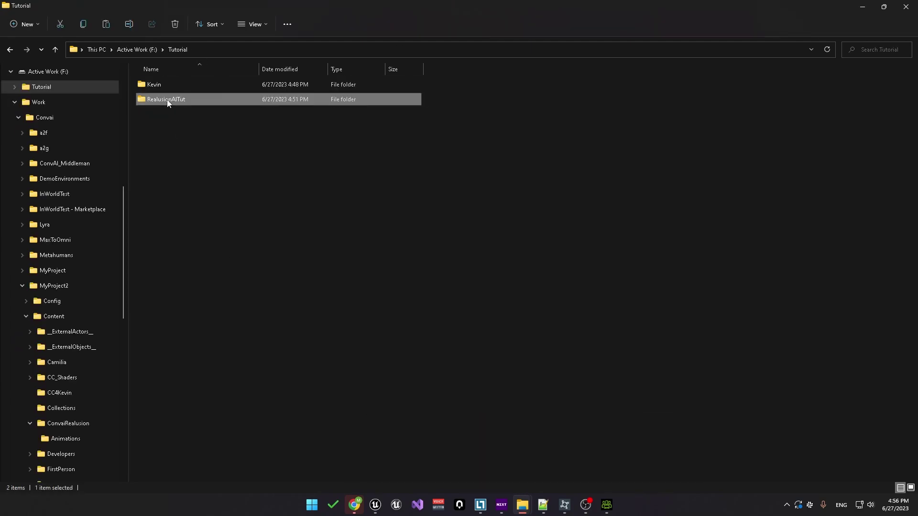
right_click(190, 185)
left_click(231, 251)
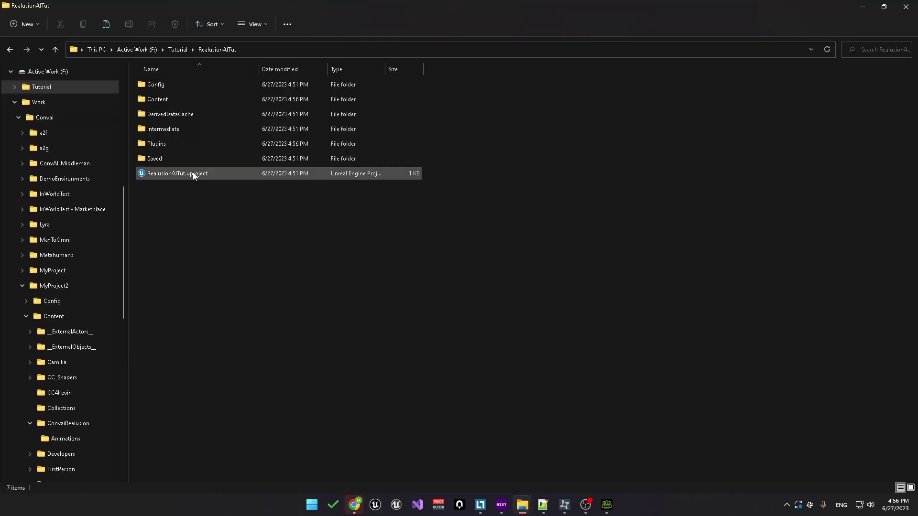
double_click(194, 175)
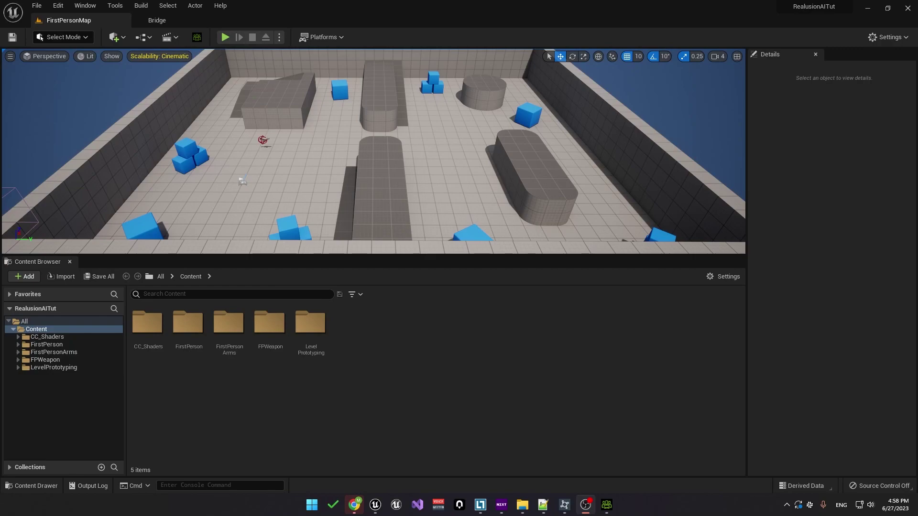
Create a folder named KevinCC4 in the project's Content folder and open it
right_click(383, 348)
left_click(411, 211)
type("KevinCC4")
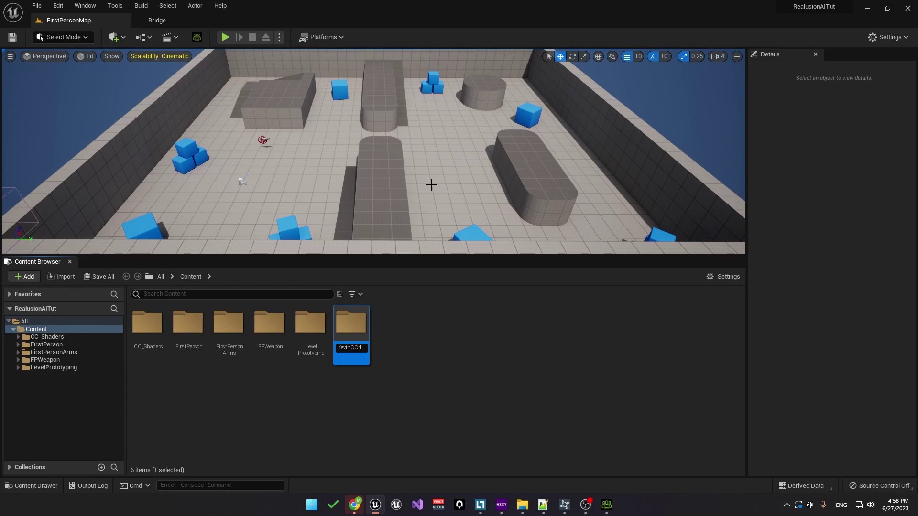
key("Return")
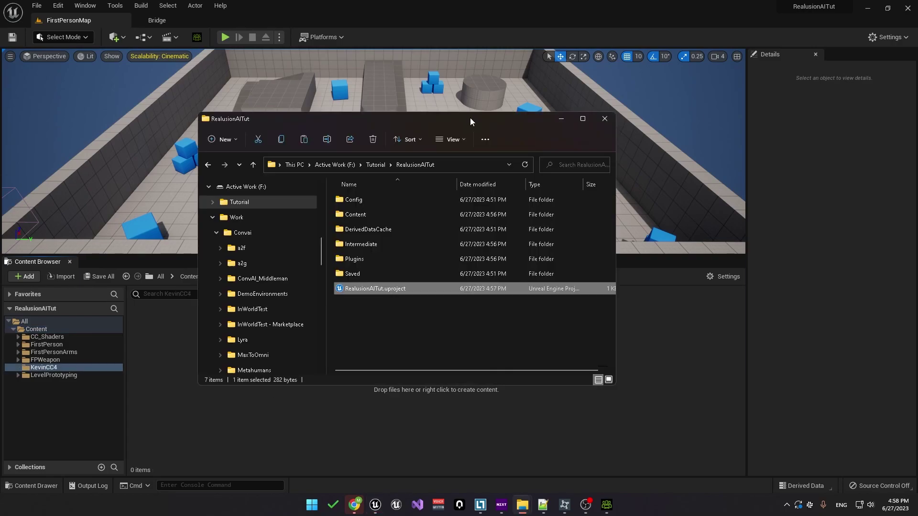
Bring Kevin.Fbx from the Tutorial\Kevin folder into KevinCC4, accepting Character Creator & iClone Auto Setup with the HQ Shader type
left_click_drag(469, 118, 685, 126)
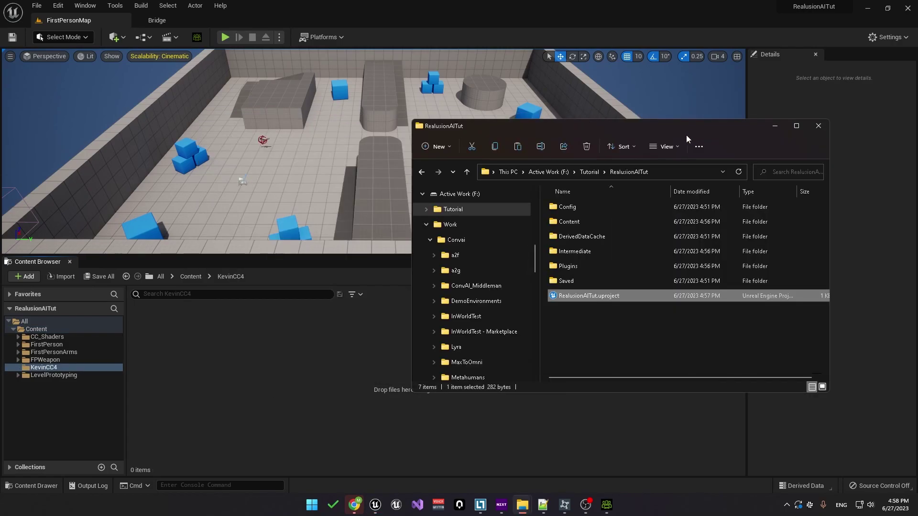
left_click(590, 173)
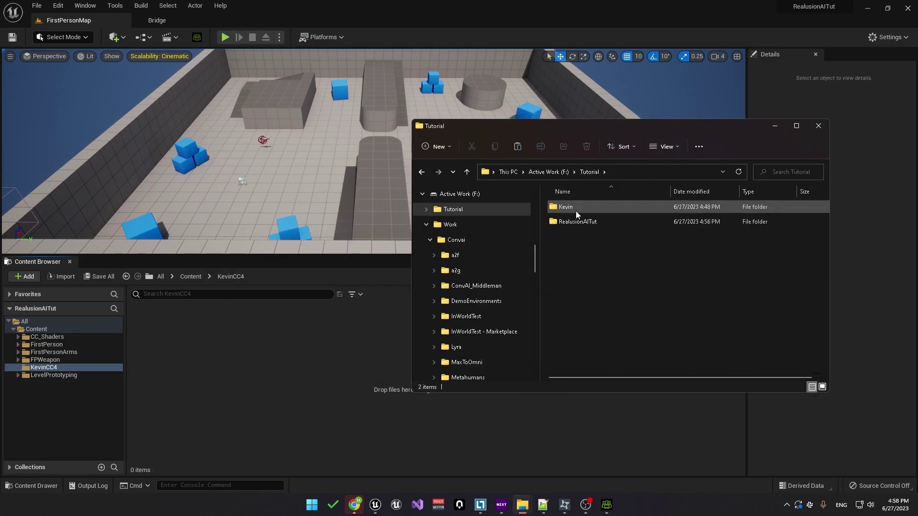
double_click(575, 211)
left_click(575, 267)
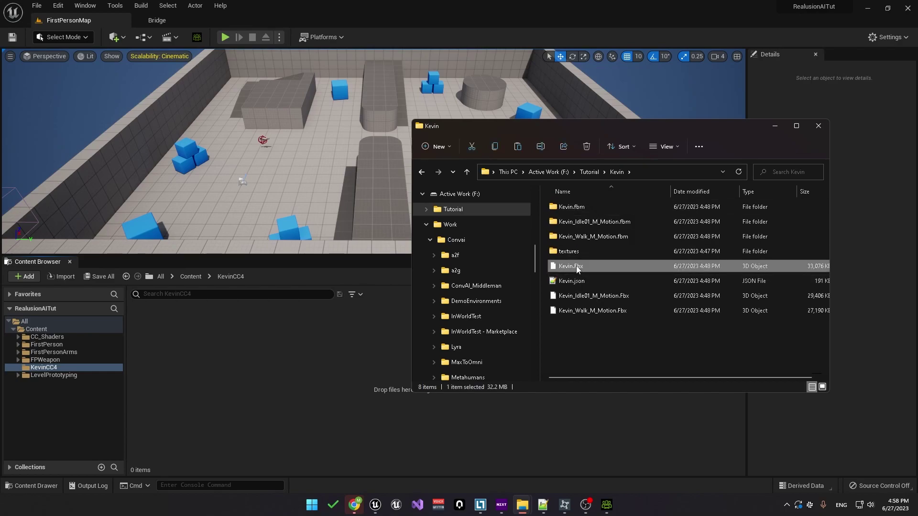
left_click_drag(576, 269, 235, 347)
left_click(351, 270)
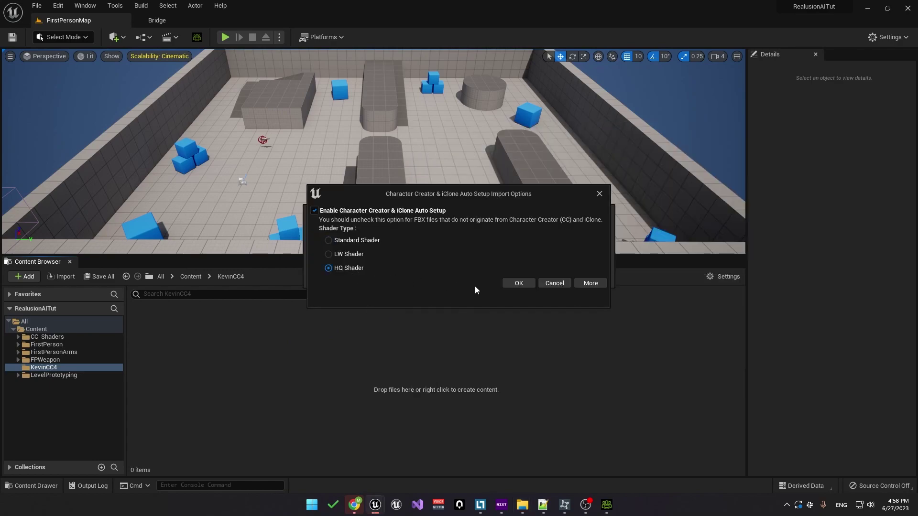
left_click(517, 284)
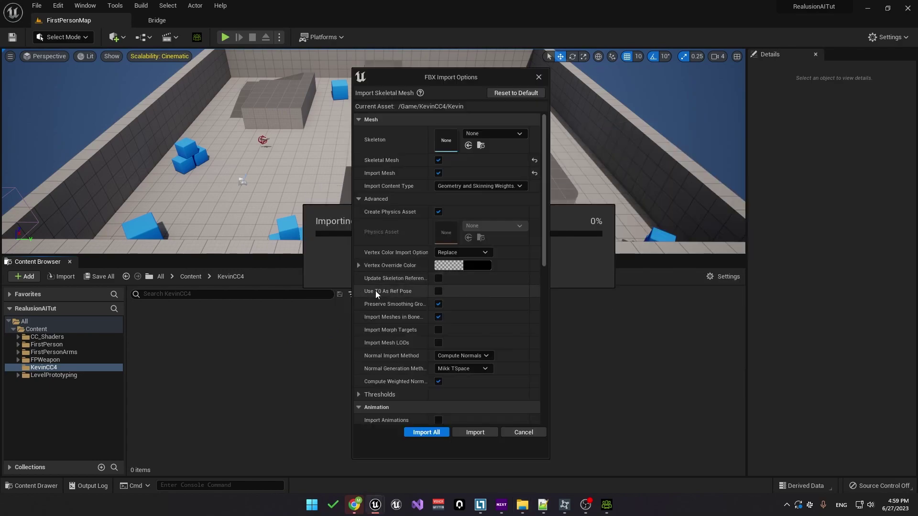
Enable Use T0 As Ref Pose and Import Morph Targets for the Kevin skeletal mesh and import everything
left_click(439, 292)
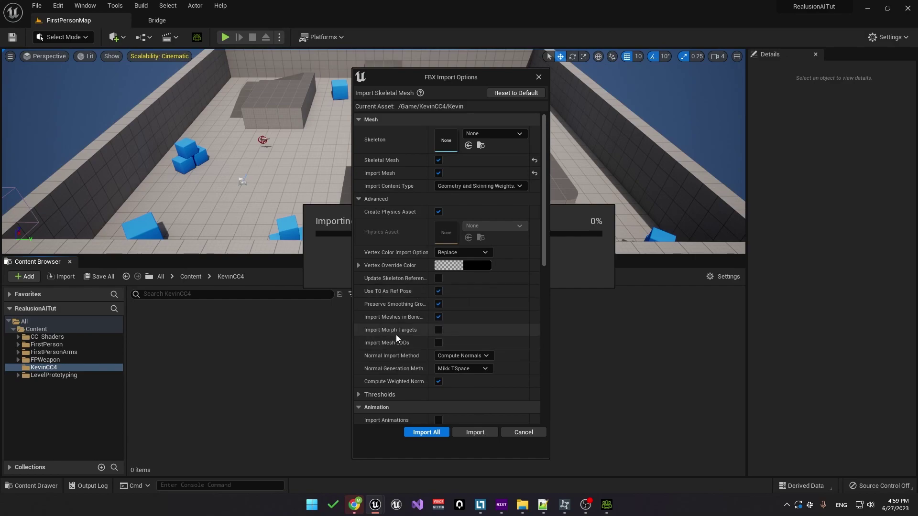
left_click(438, 331)
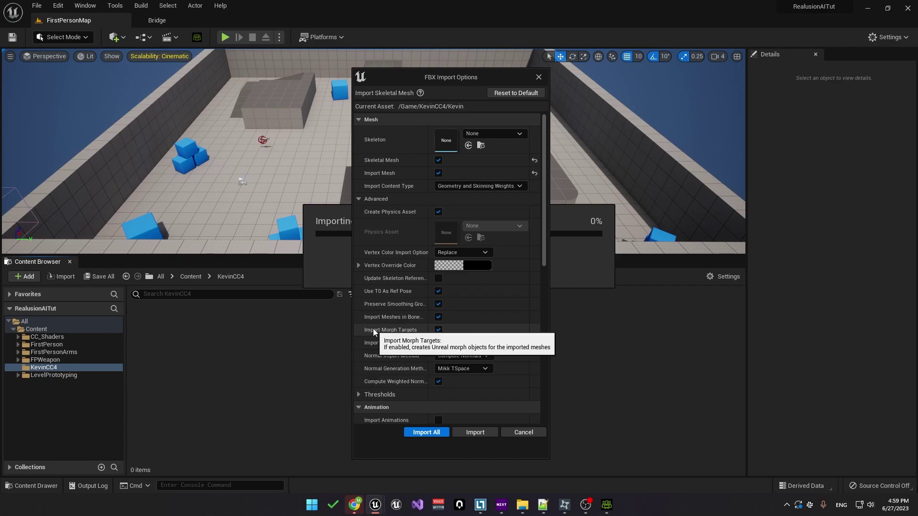
left_click(433, 436)
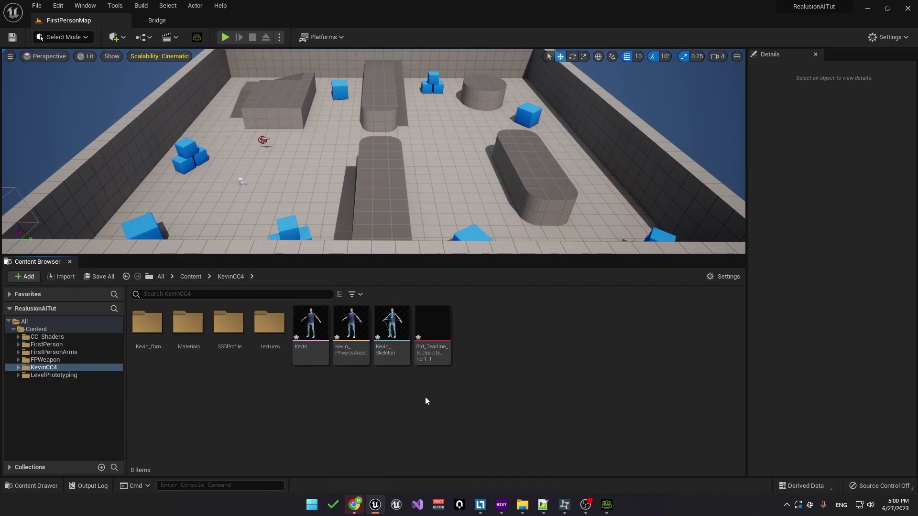
Create a folder named Animations inside KevinCC4 and open it
right_click(450, 397)
left_click(505, 113)
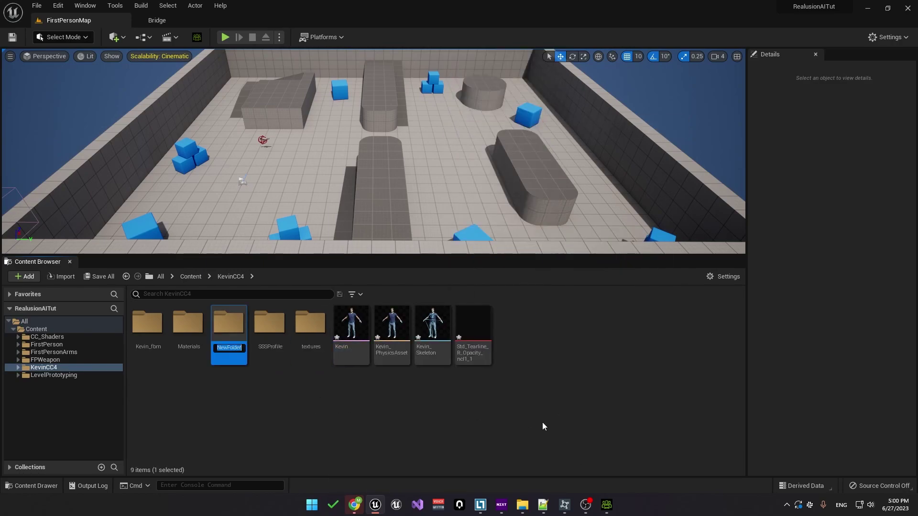
type("Animations")
key("Return")
double_click(139, 330)
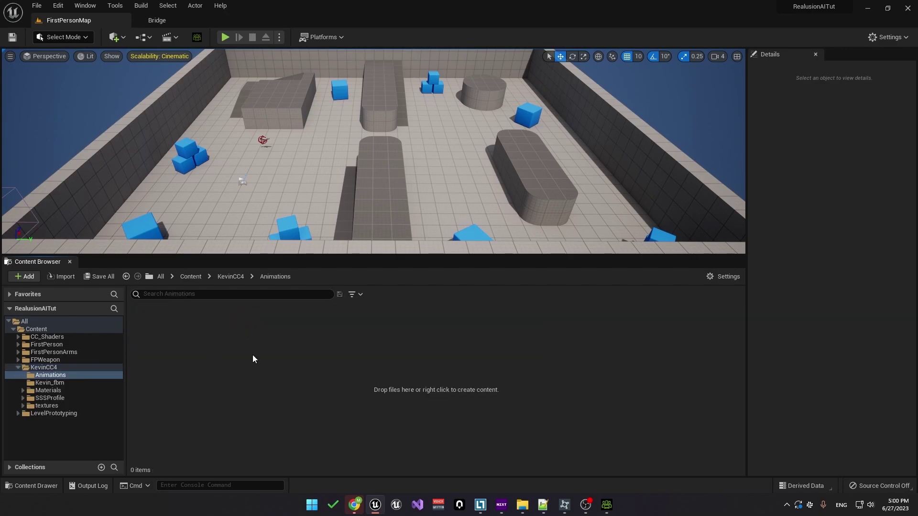
Bring Kevin_Idle01_M_Motion.Fbx and Kevin_Walk_M_Motion.Fbx from the Kevin export folder into the Animations folder
mouse_move(522, 505)
left_click(428, 448)
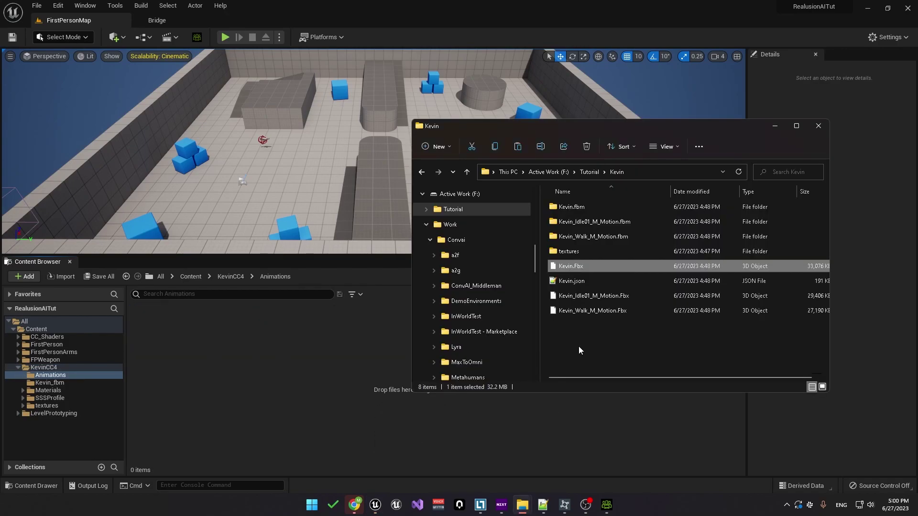
left_click(593, 296)
left_click(593, 311, "shift")
left_click_drag(576, 314, 269, 361)
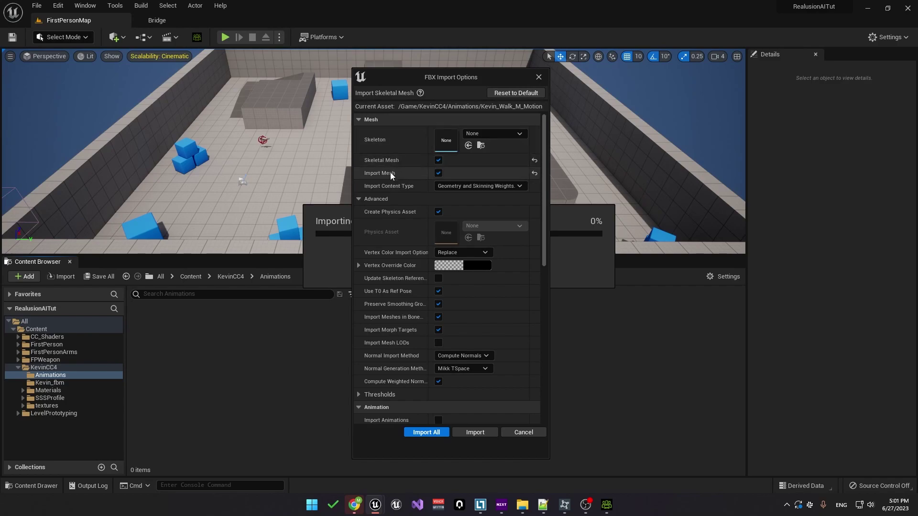
Turn off Import Mesh, assign Kevin_Skeleton as the skeleton, show the advanced animation options and import all the motions
left_click(438, 174)
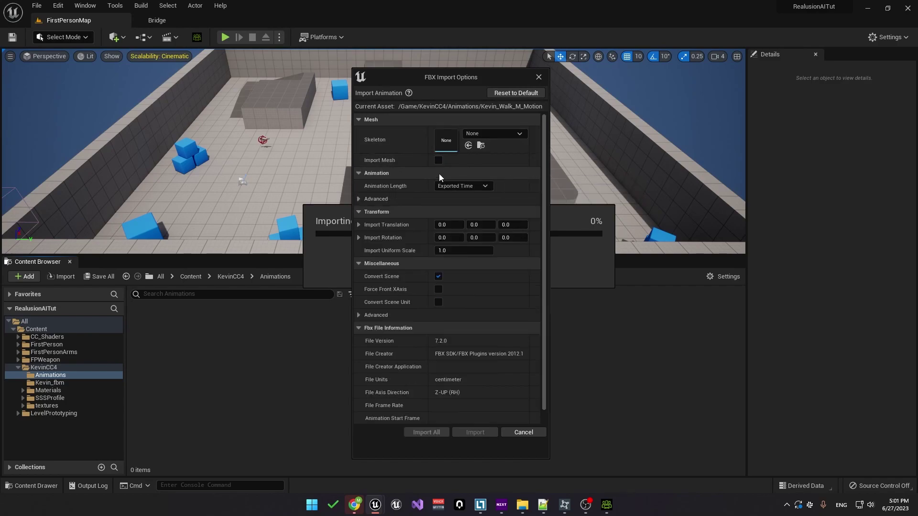
left_click(492, 134)
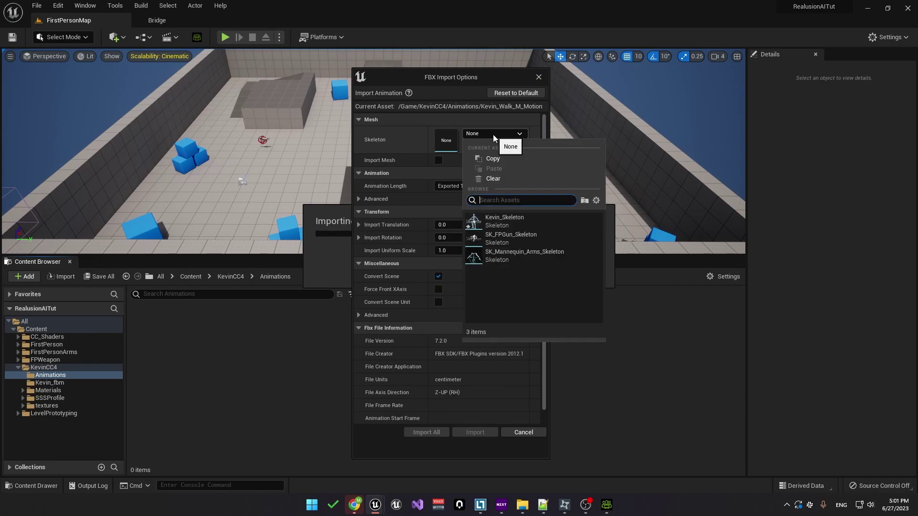
left_click(508, 219)
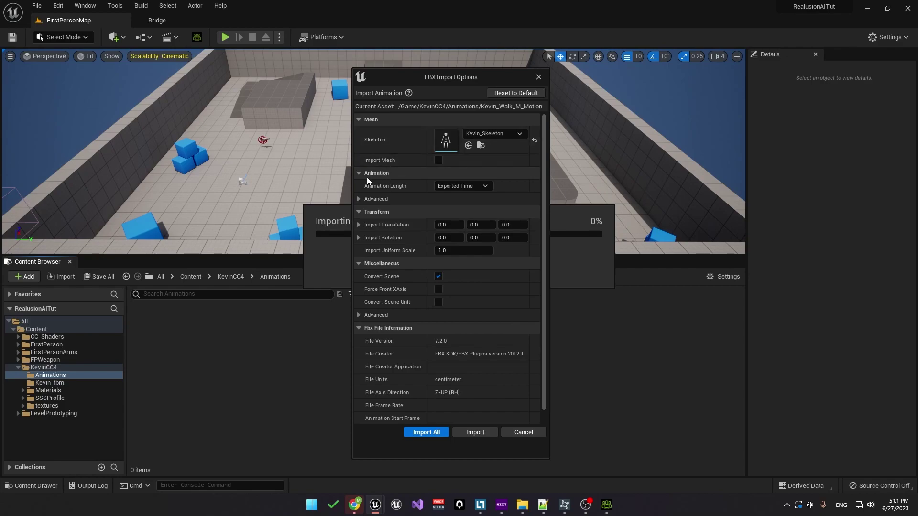
left_click(360, 199)
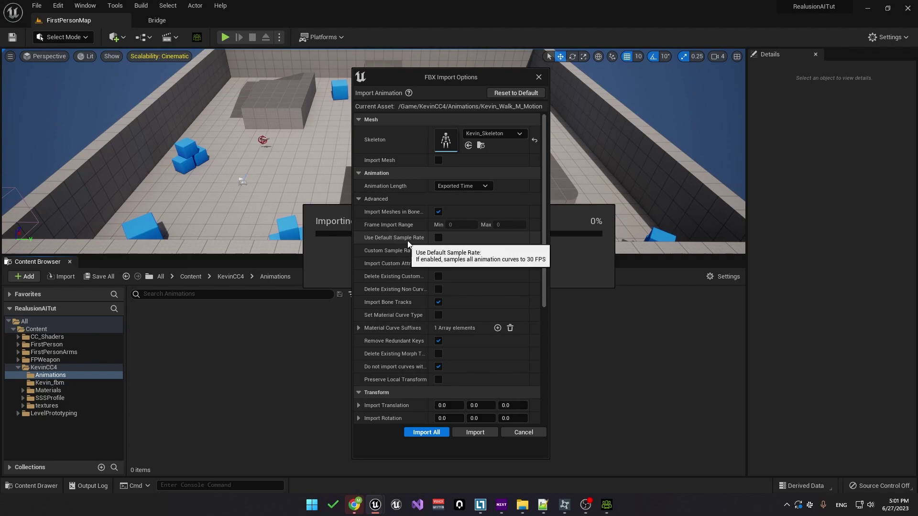
left_click(433, 435)
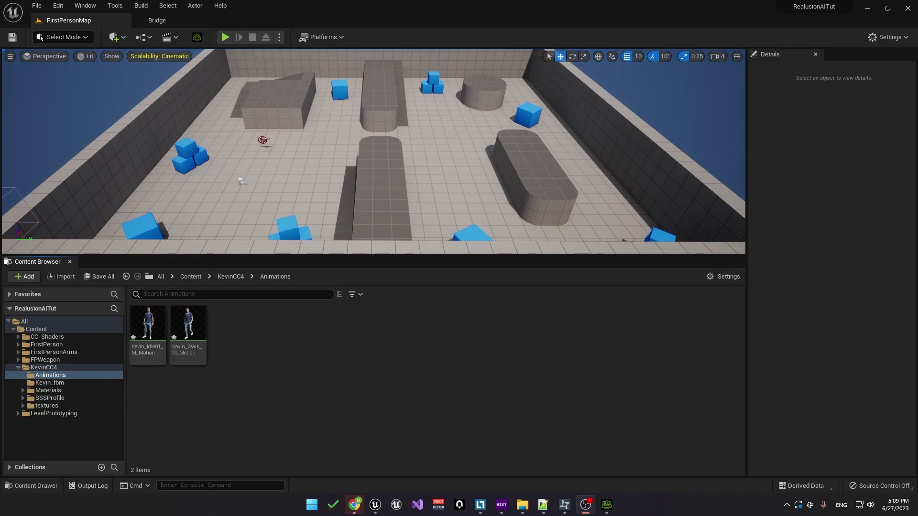
Switch to the Epic Games Launcher, search the Marketplace for "Convai" and open the AI for NPC, MetaHuman plugin page
left_click(786, 506)
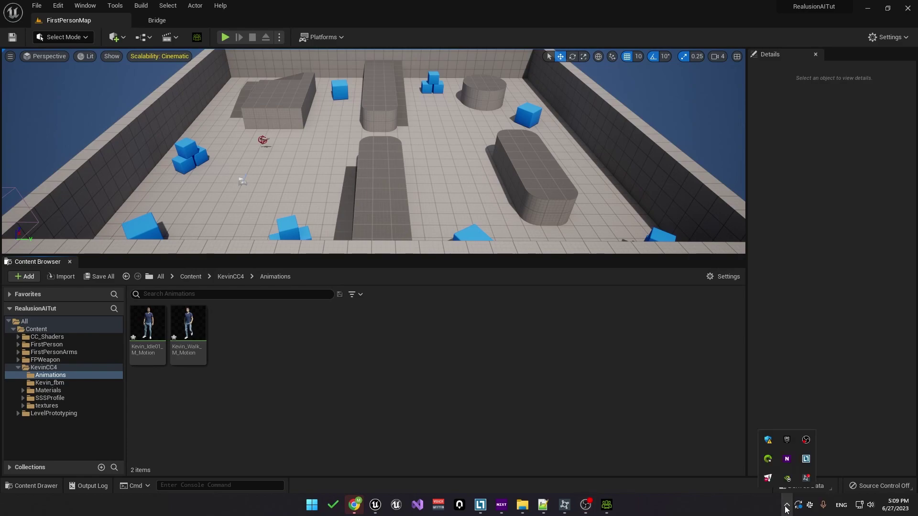
left_click(787, 440)
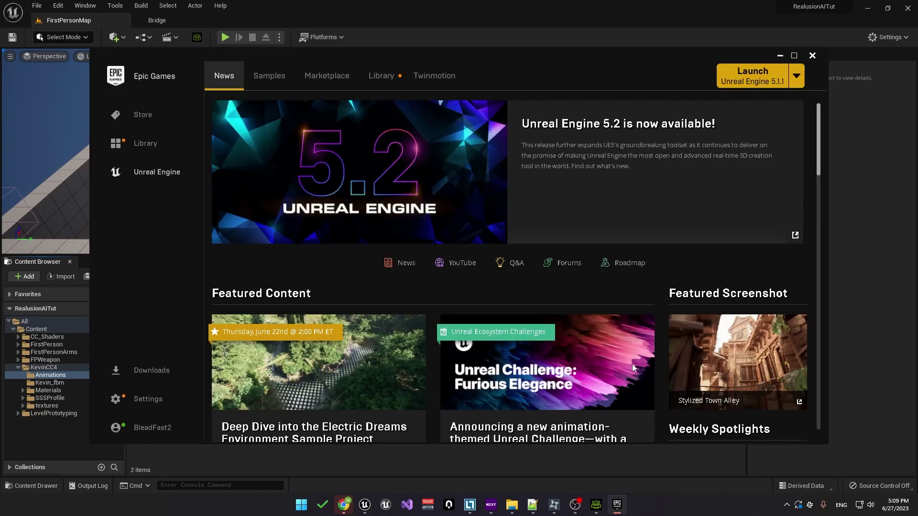
left_click(327, 76)
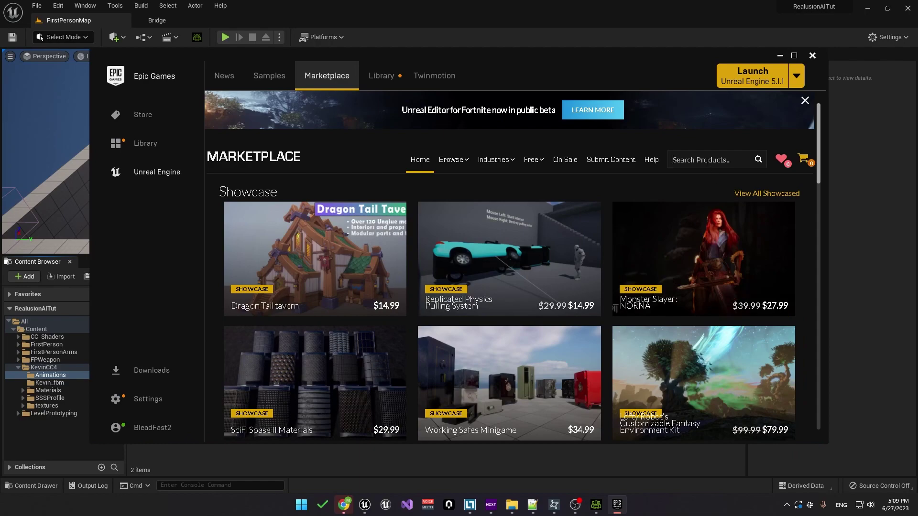
left_click(707, 161)
type("Convai")
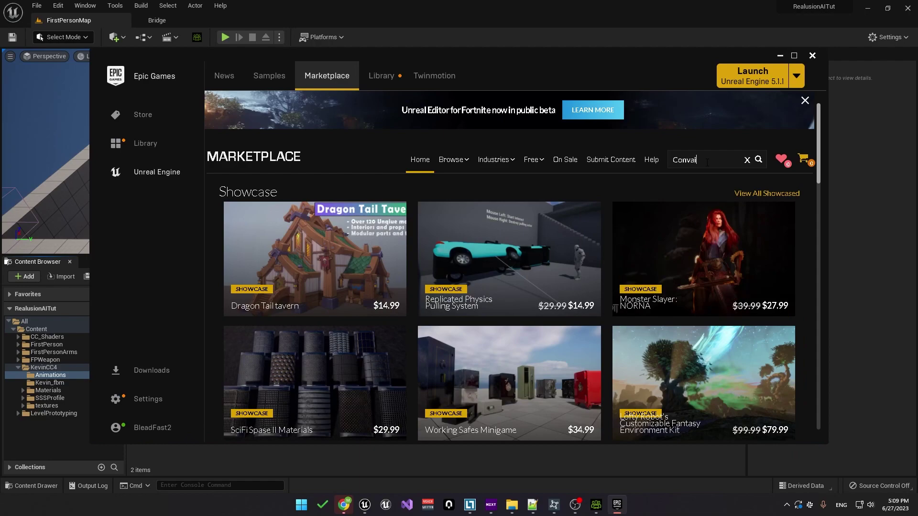
key("Return")
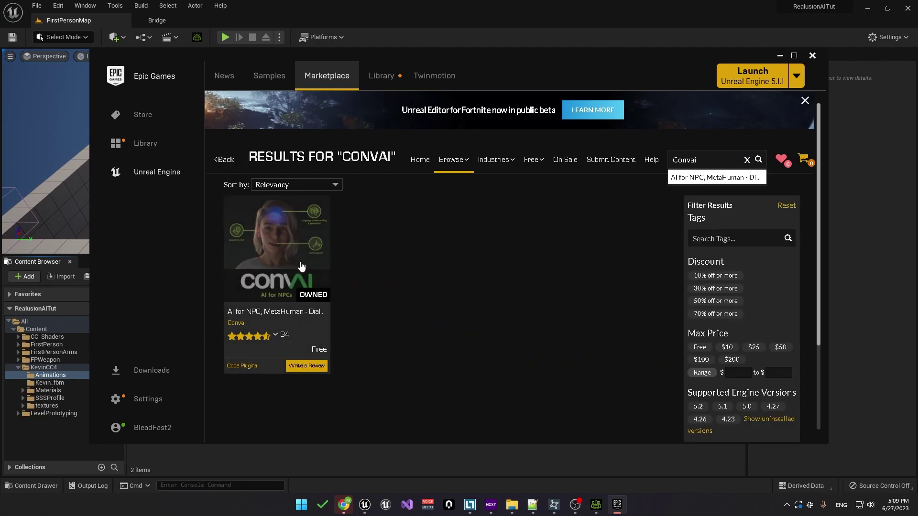
left_click(299, 266)
Install the Convai plugin to the engine, choosing the 5.0 slot
scroll(550, 312, "down", 1)
left_click(631, 301)
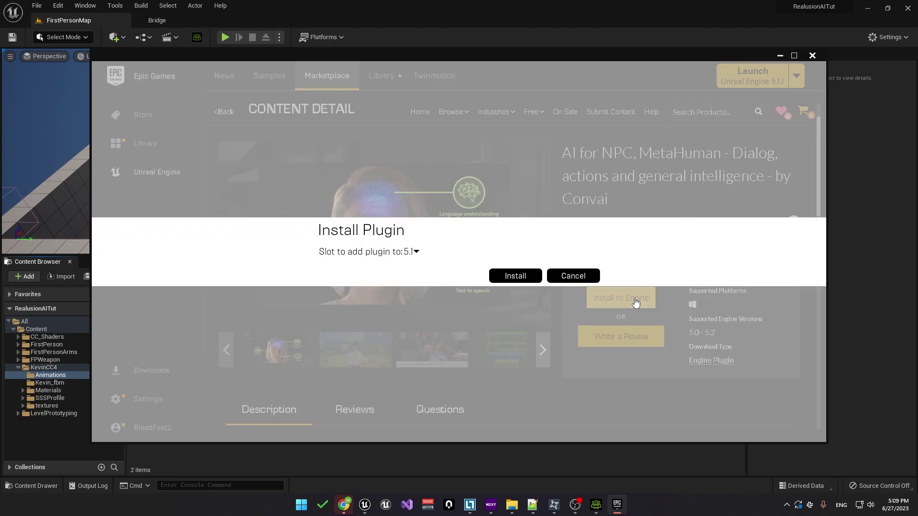
left_click(417, 252)
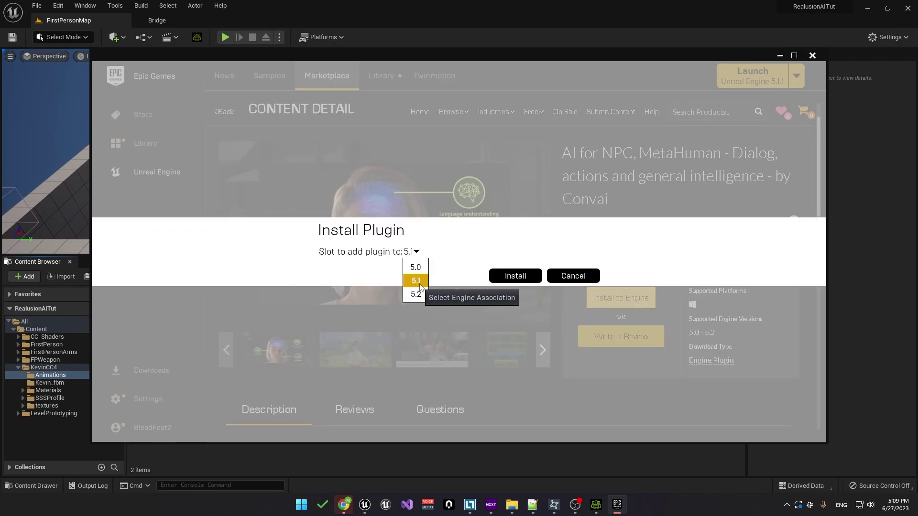
left_click(452, 252)
left_click(417, 252)
left_click(415, 267)
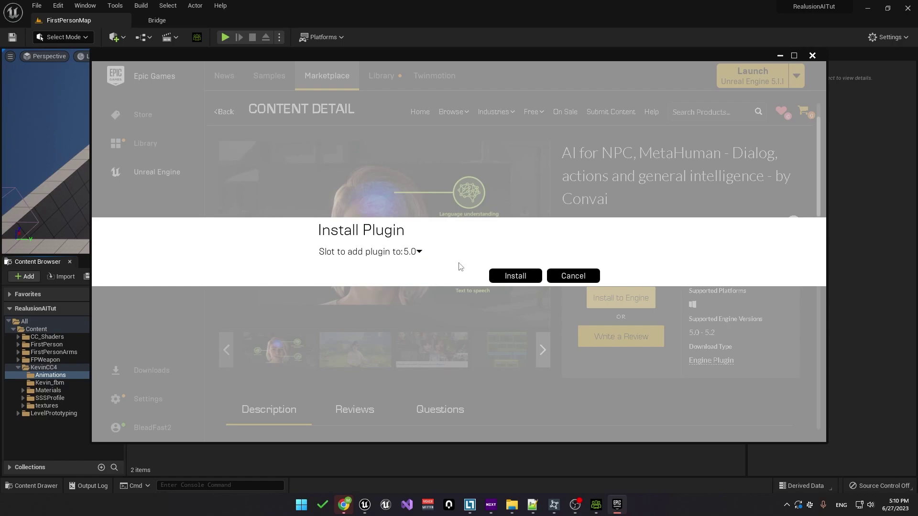
left_click(505, 275)
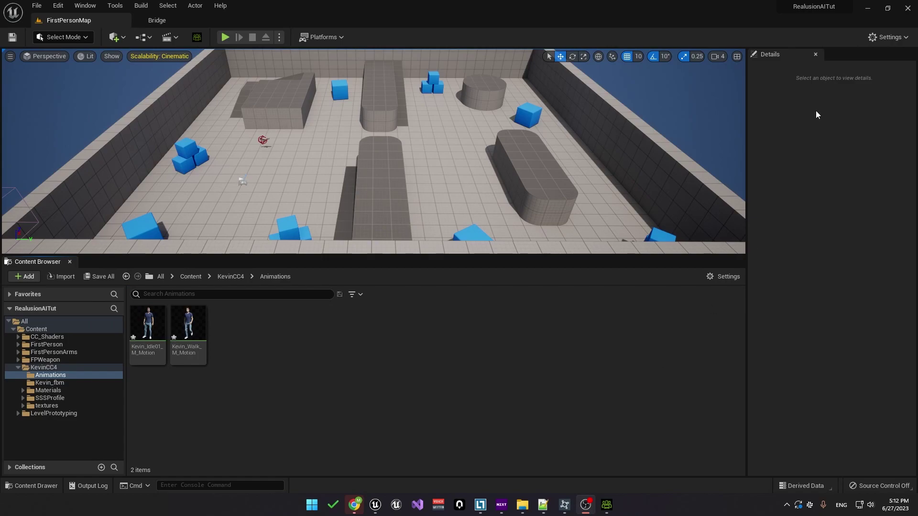
Close the Unreal editor and reopen RealusionAITut.uproject from the project folder
left_click(909, 8)
left_click(539, 359)
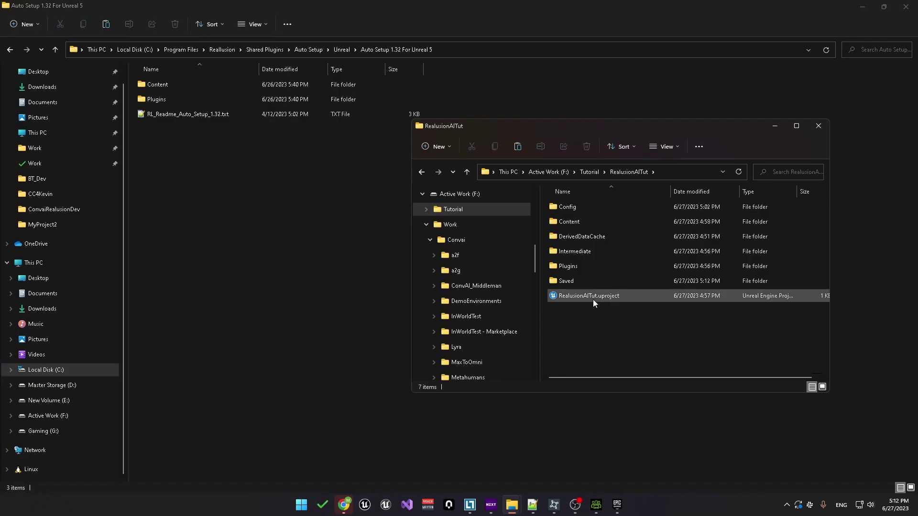
double_click(593, 296)
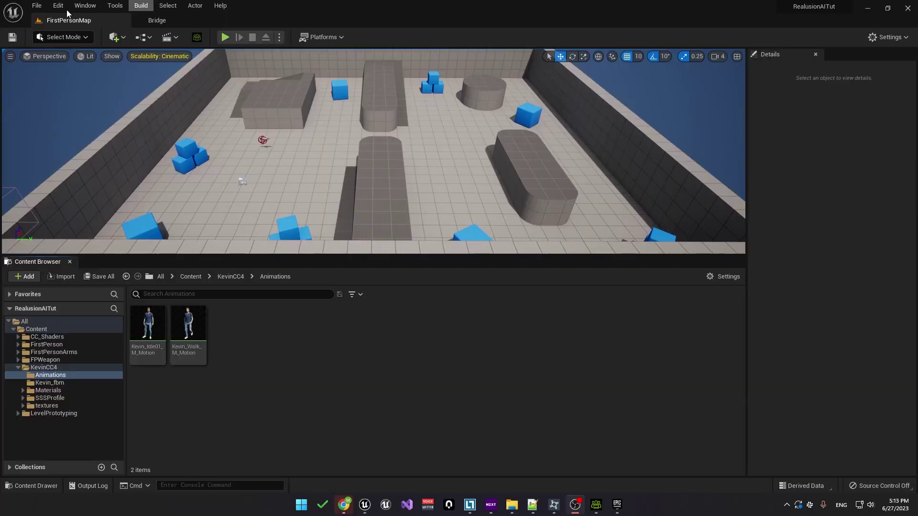
Find the plugin by "convai" among the project's plugins and enable Convai
left_click(58, 5)
left_click(113, 160)
type("convai")
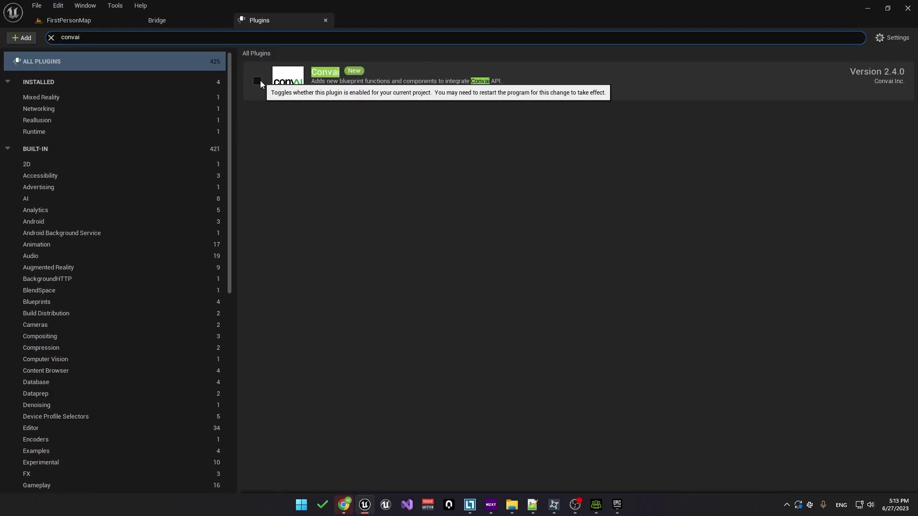
left_click(258, 80)
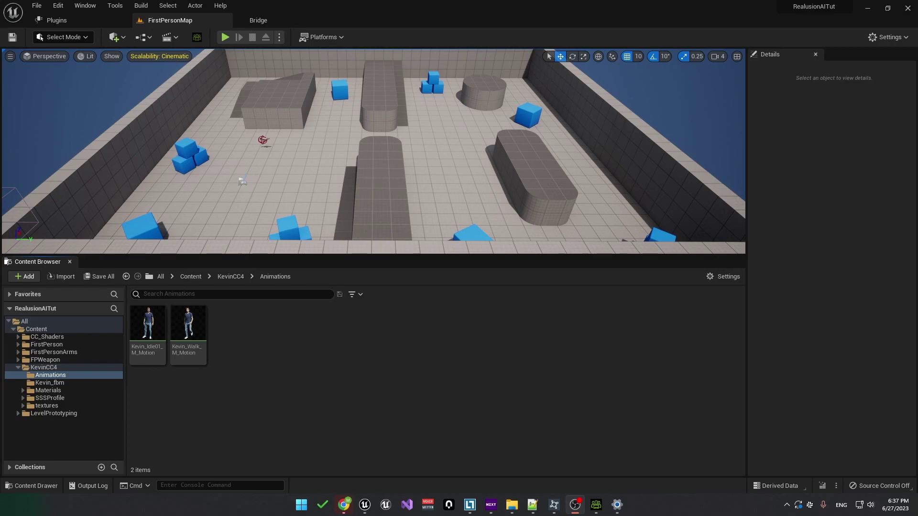
Create a Blueprint class in the KevinCC4 folder with ConvaiBaseCharacter as its parent and name it Kevin_BP
left_click(43, 367)
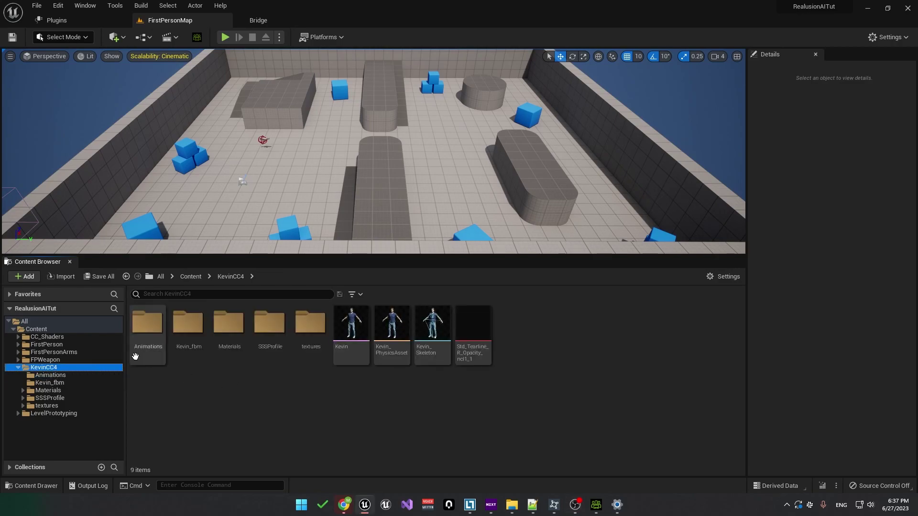
right_click(434, 422)
left_click(535, 156)
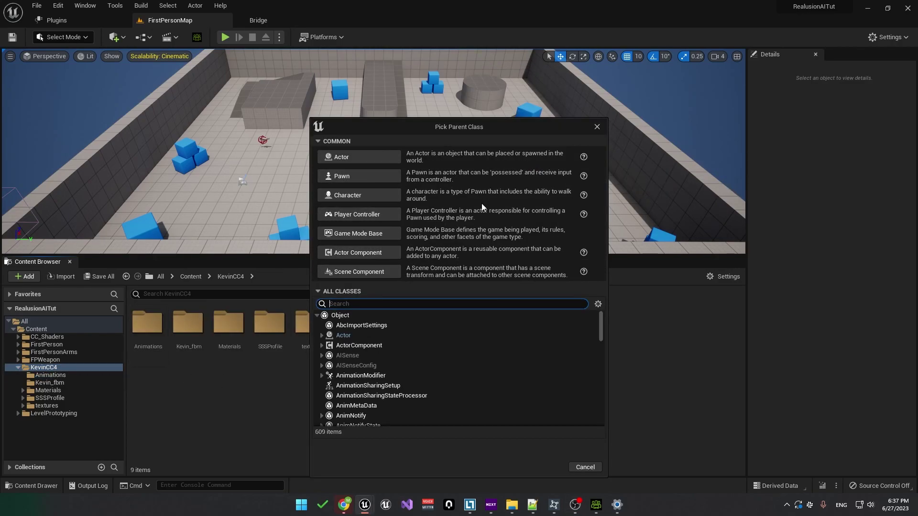
left_click(330, 287)
type("convaiba")
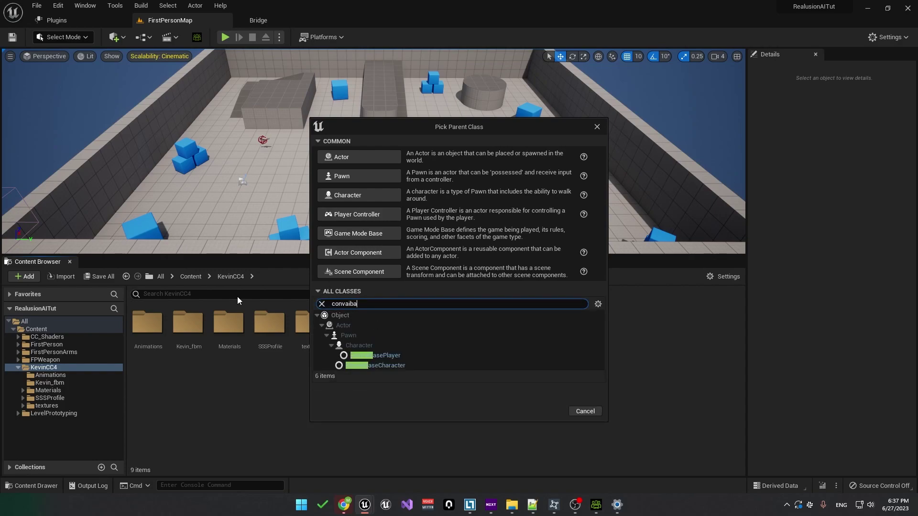
left_click(385, 367)
left_click(540, 409)
type("Kevin_BP")
key("Return")
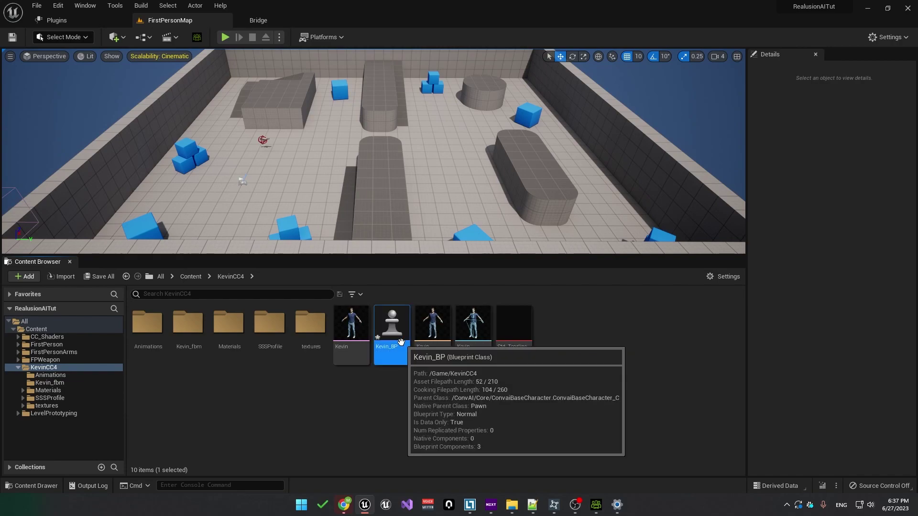
Open the Kevin_BP blueprint and add a Skeletal Mesh component, keeping its default name
double_click(391, 330)
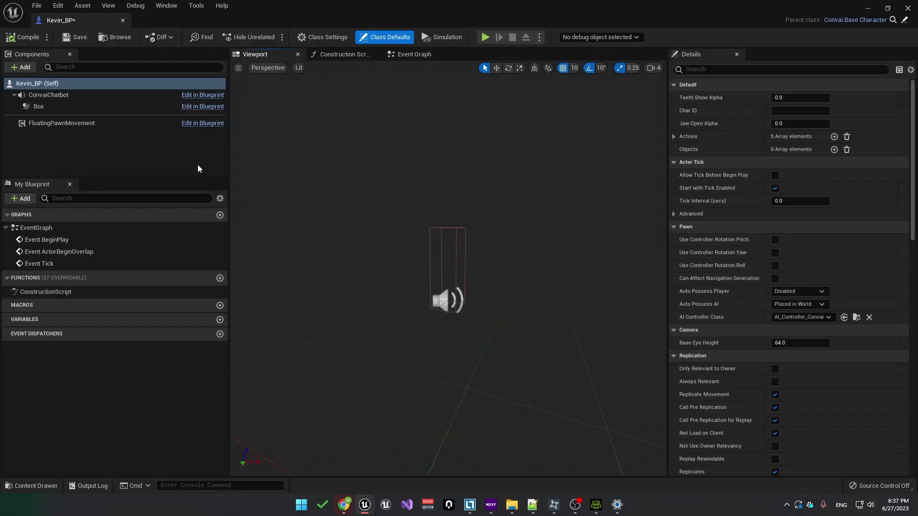
left_click(19, 67)
type("ske")
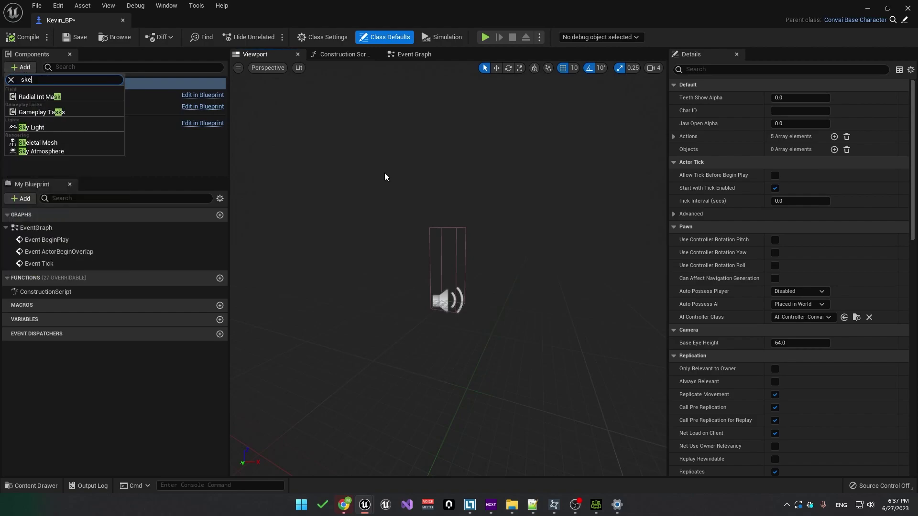
type("l")
left_click(39, 97)
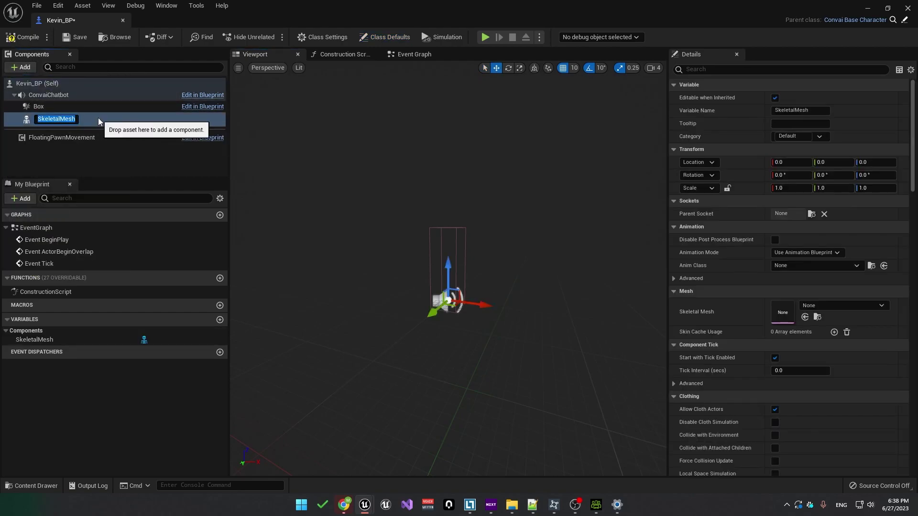
key("Return")
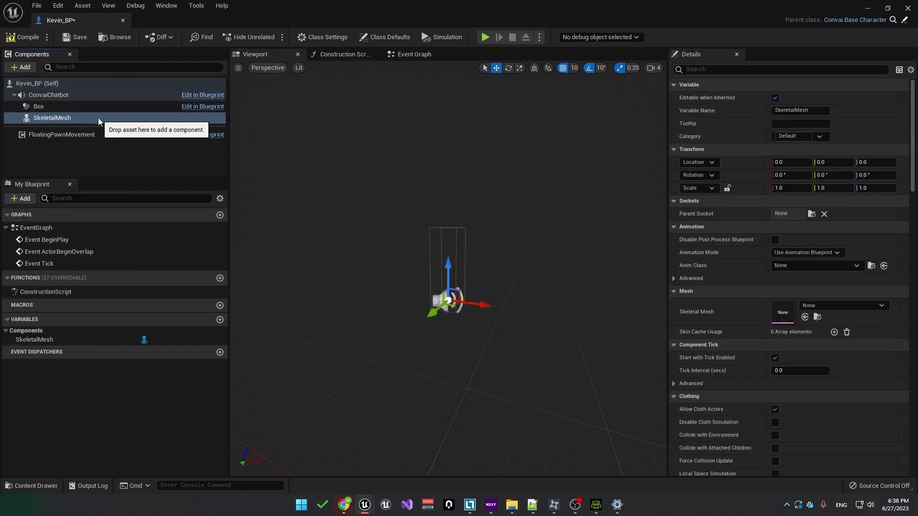
Assign the Kevin mesh to the new SkeletalMesh component of Kevin_BP
left_click(844, 305)
left_click(816, 182)
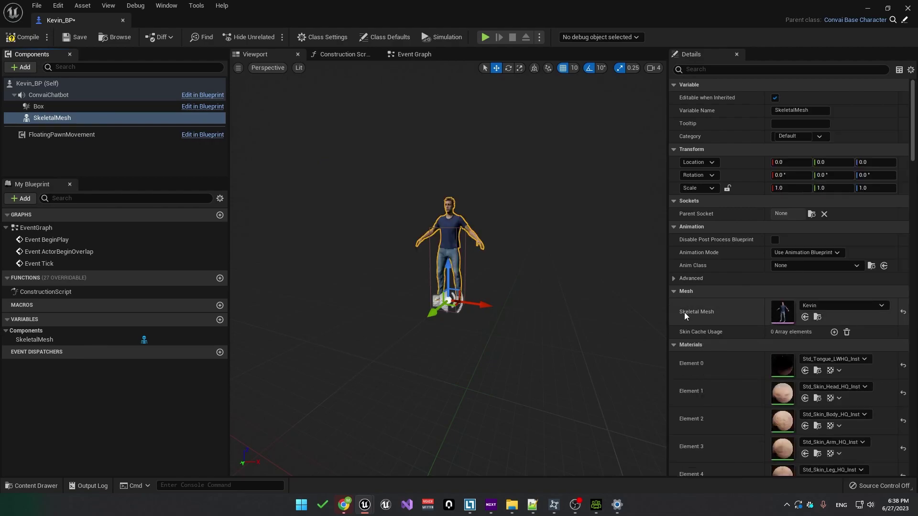
left_click(68, 119)
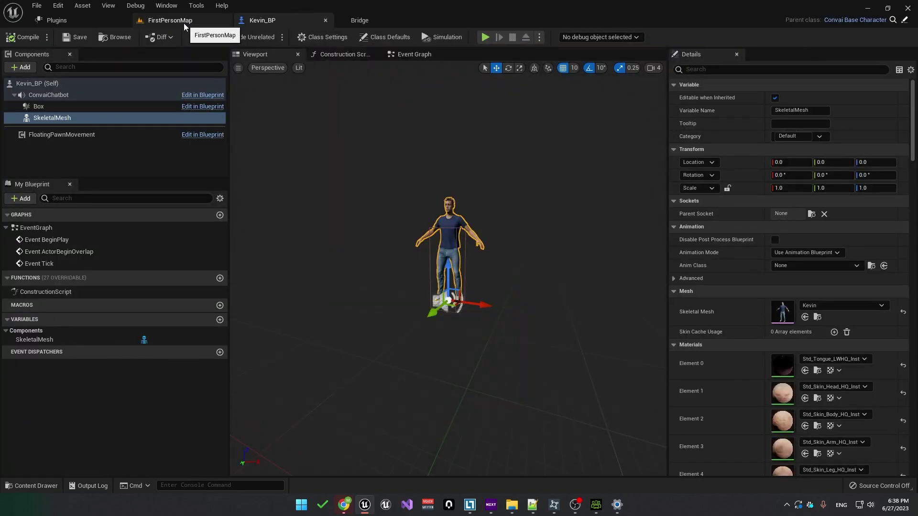
Place Kevin_BP on the floor of FirstPersonMap and rotate it -180 degrees about the vertical axis
left_click(182, 22)
left_click(306, 428)
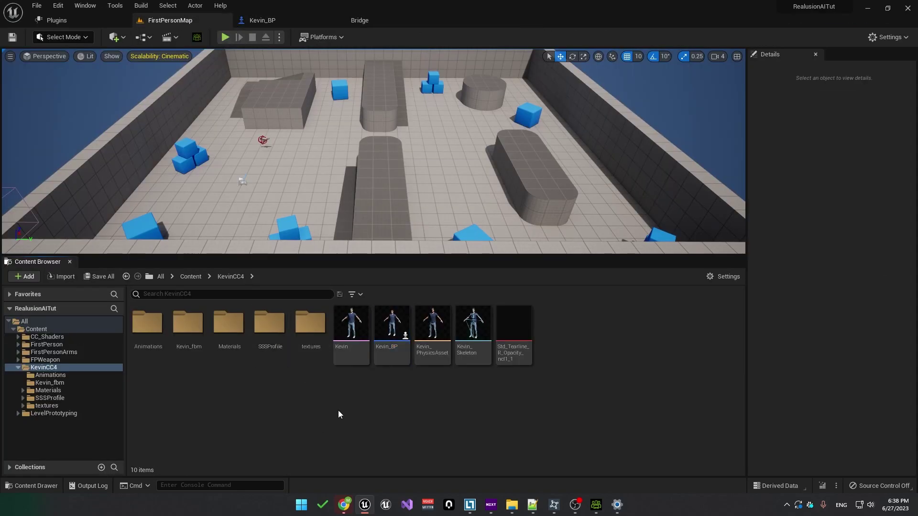
left_click_drag(392, 330, 339, 141)
key("f")
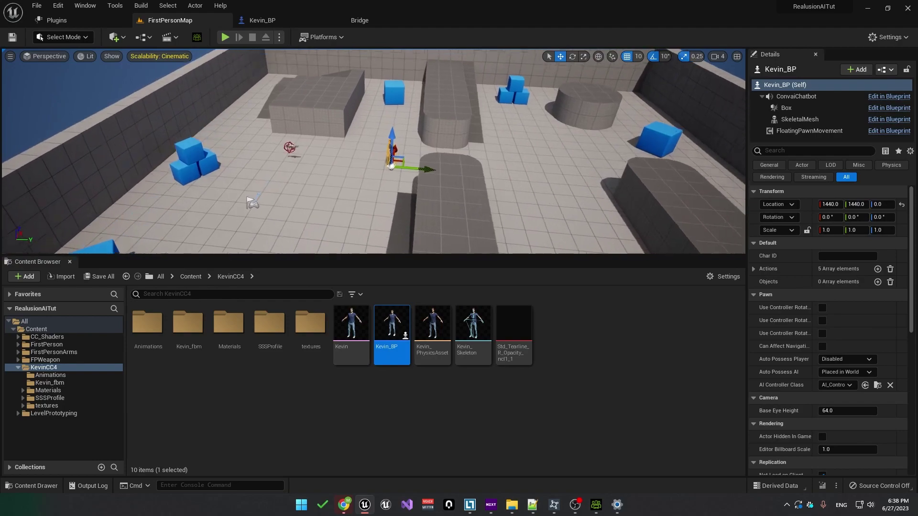
key("e")
left_click_drag(558, 178, 536, 197)
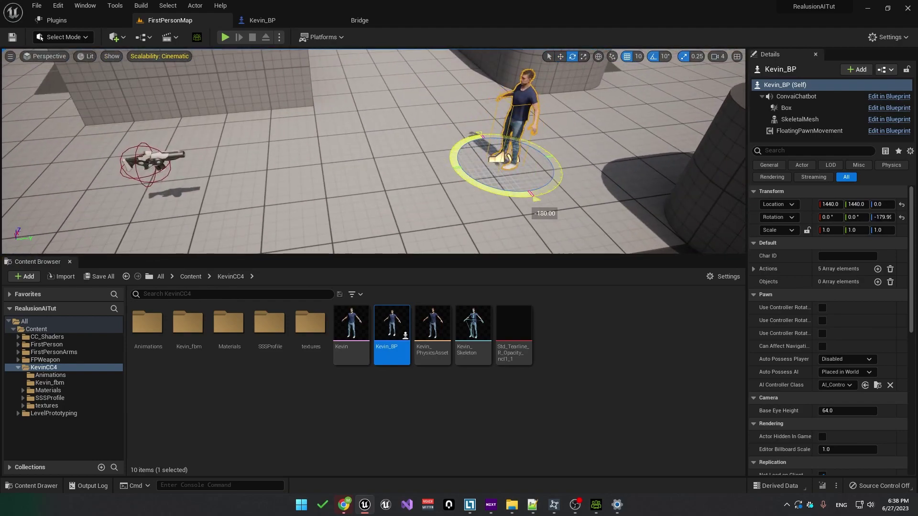
mouse_move(455, 200)
right_mouse_down()
mouse_move(383, 200)
mouse_move(455, 200)
right_mouse_up()
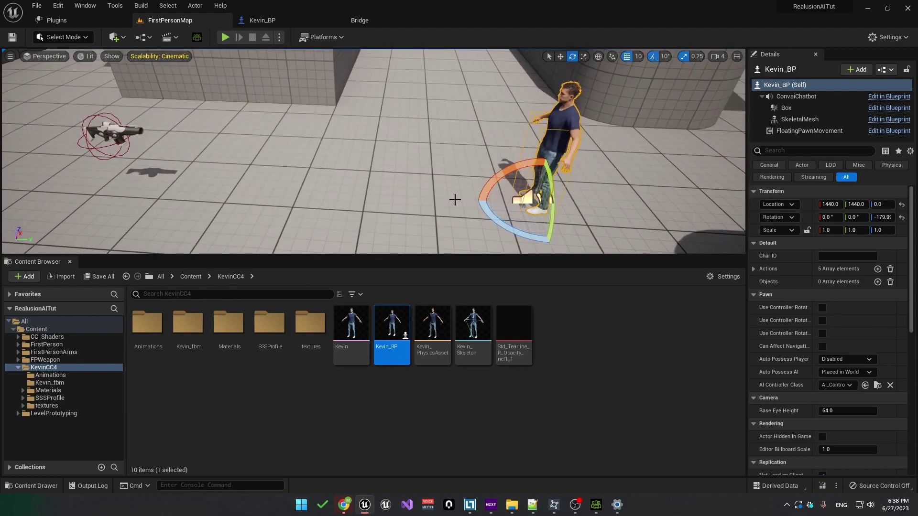
Open BP_FirstPersonCharacter from the FirstPerson Blueprints folder, change its parent class to ConvaiBasePlayer and save it
left_click(54, 347)
double_click(146, 330)
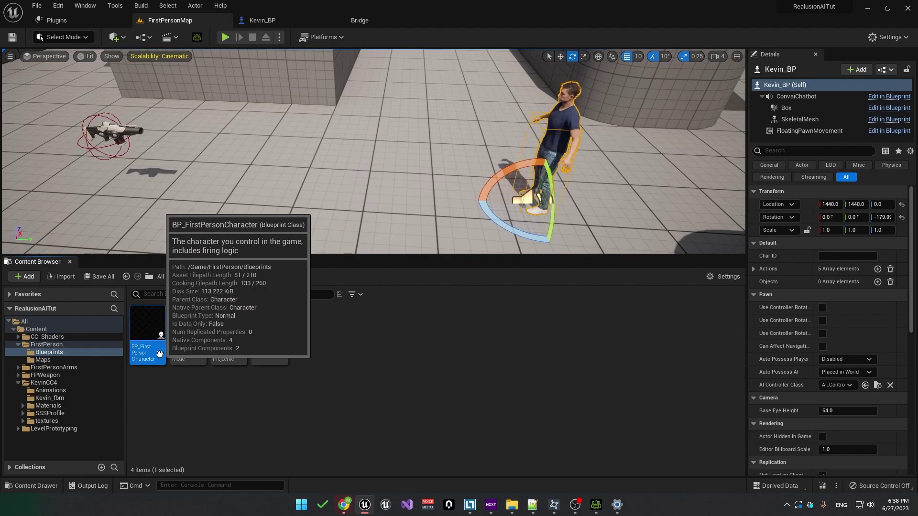
double_click(147, 335)
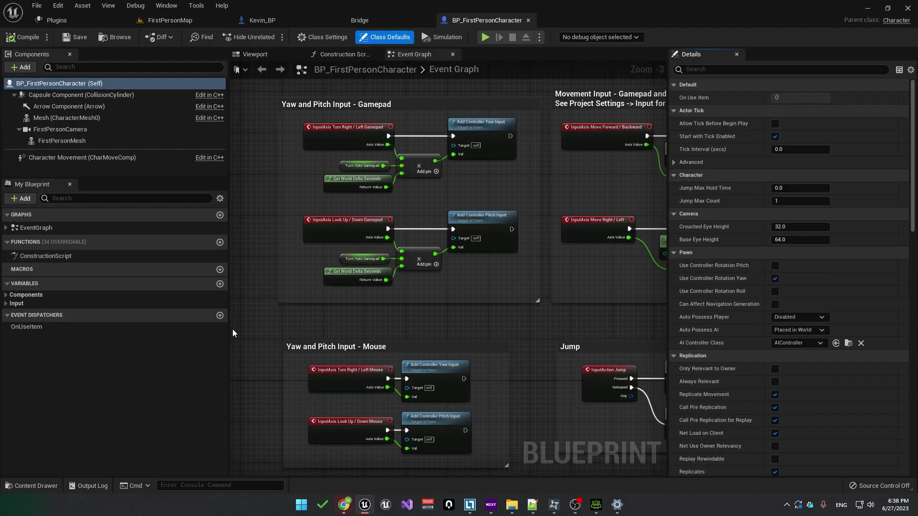
left_click(321, 39)
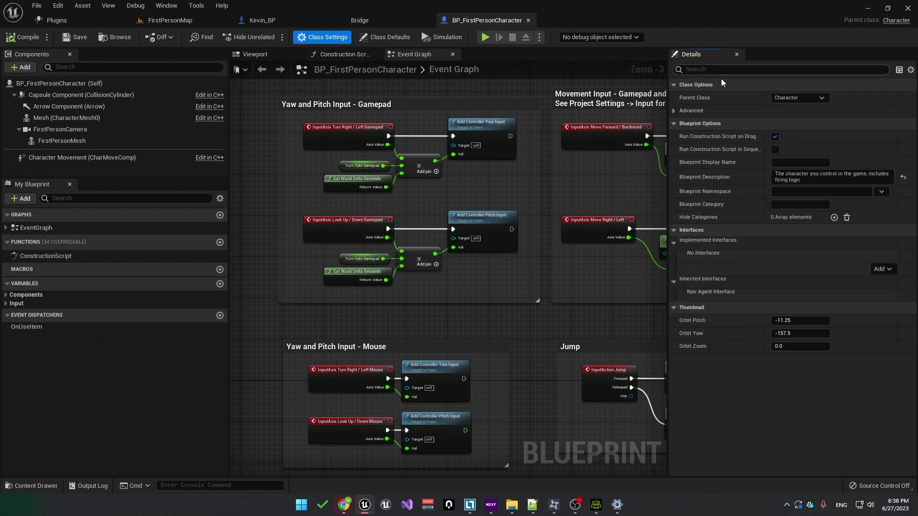
left_click(789, 98)
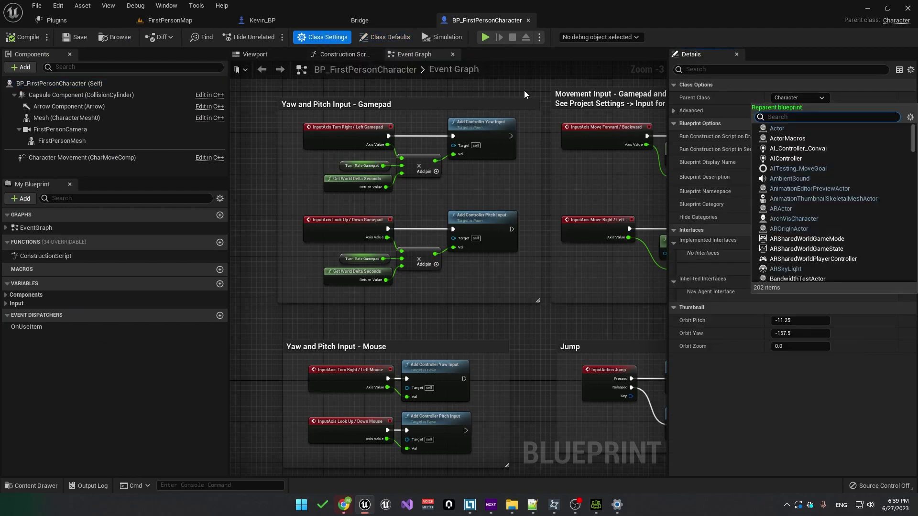
type("convai")
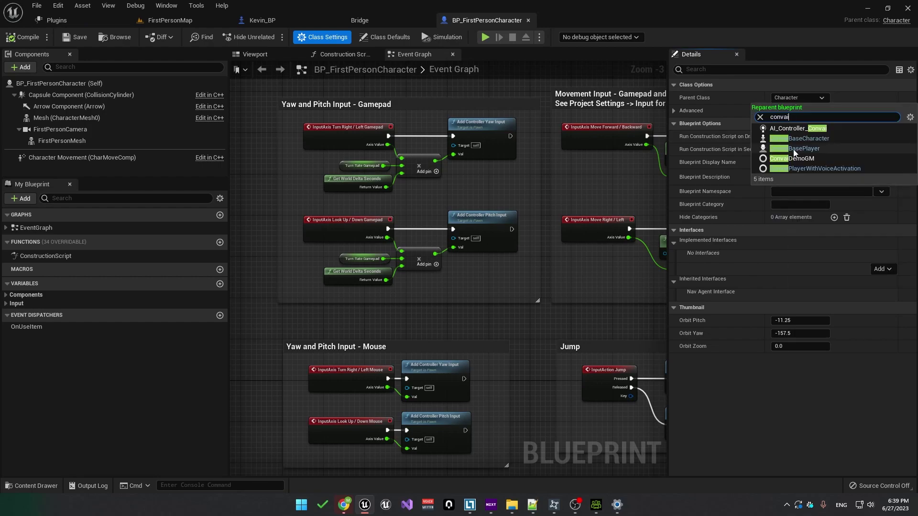
left_click(799, 149)
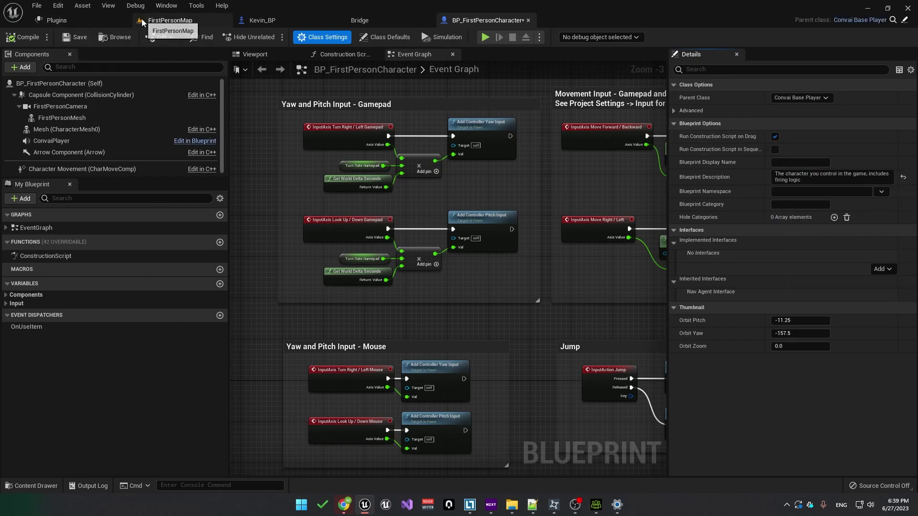
left_click(82, 40)
Return to FirstPersonMap, place it ahead of Plugins in the open editors' order and restore the move gizmo
left_click(185, 24)
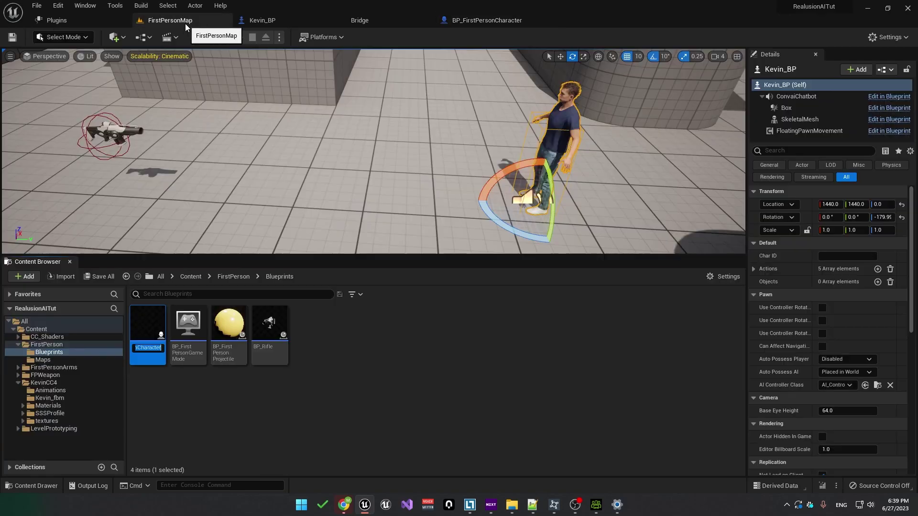
left_click_drag(195, 22, 94, 22)
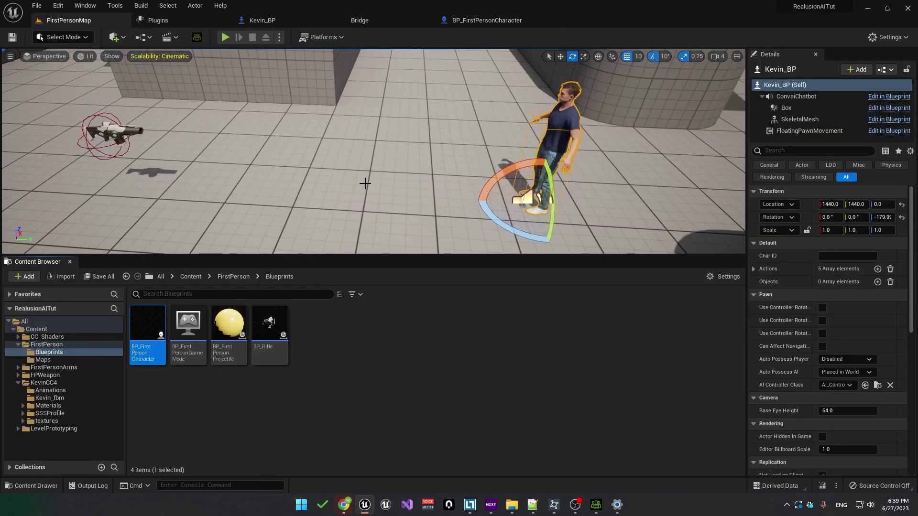
right_click_drag(382, 190, 387, 152)
key("w")
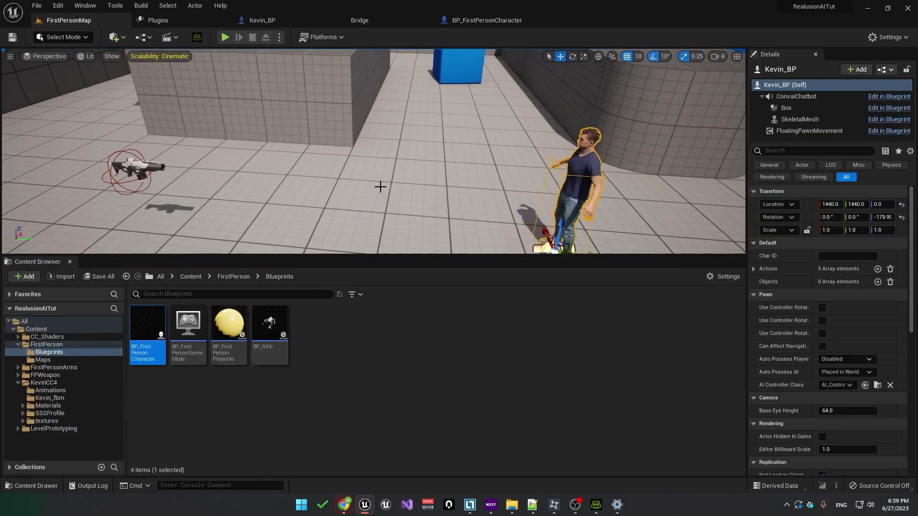
right_click_drag(380, 187, 399, 213)
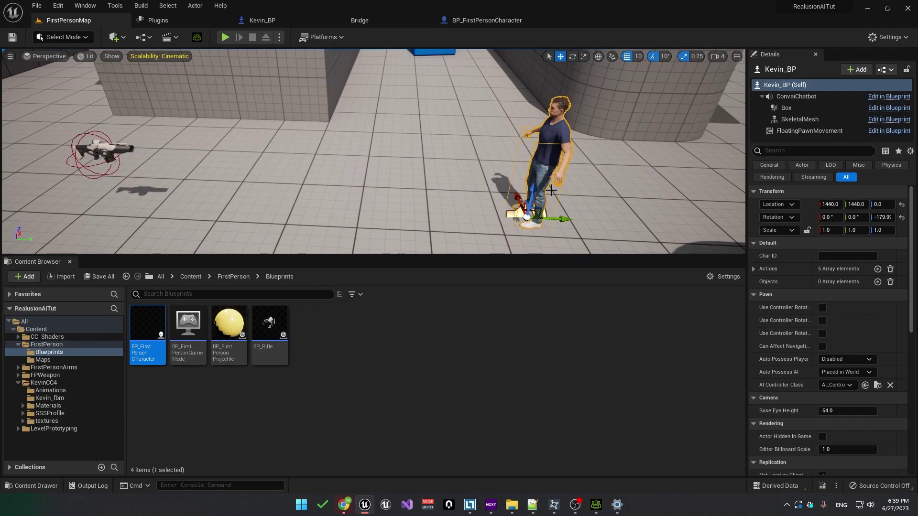
Copy Kevin's character ID from the Convai site in Chrome and paste it into the placed Kevin_BP's Char ID in Unreal
left_click(343, 506)
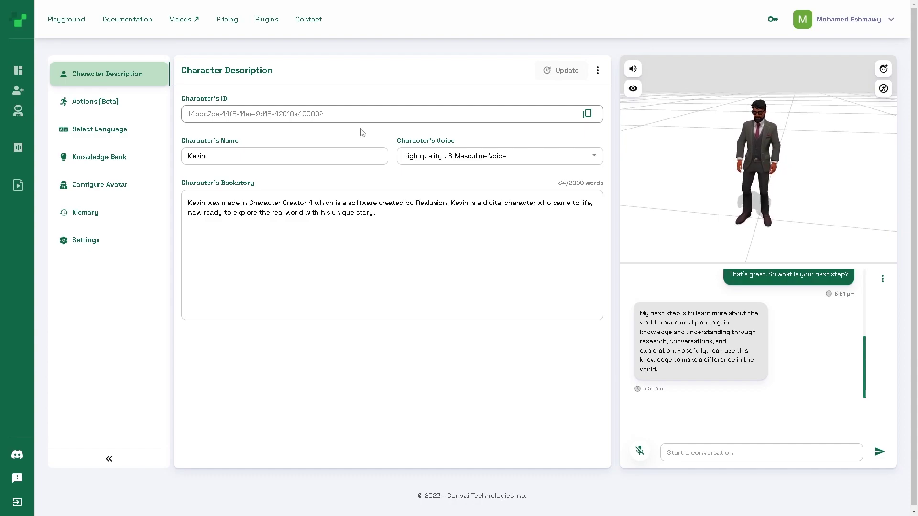
left_click(587, 113)
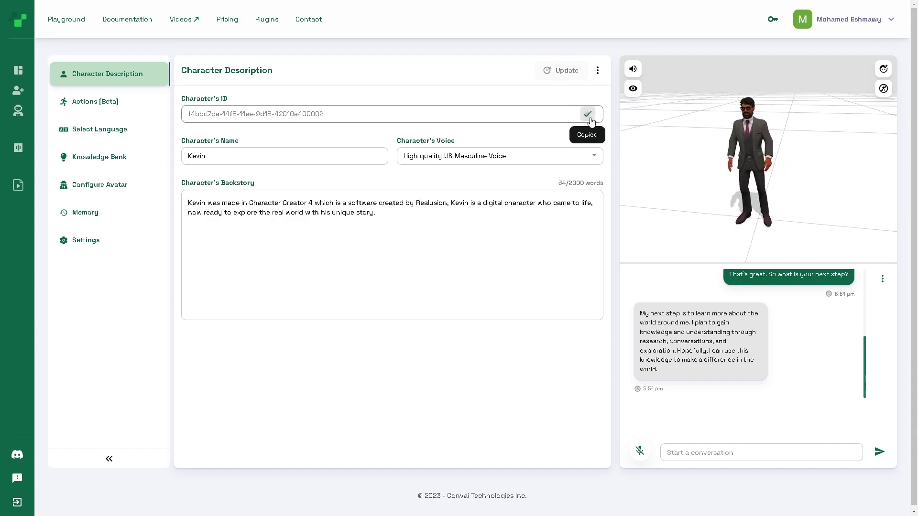
key("alt+Tab")
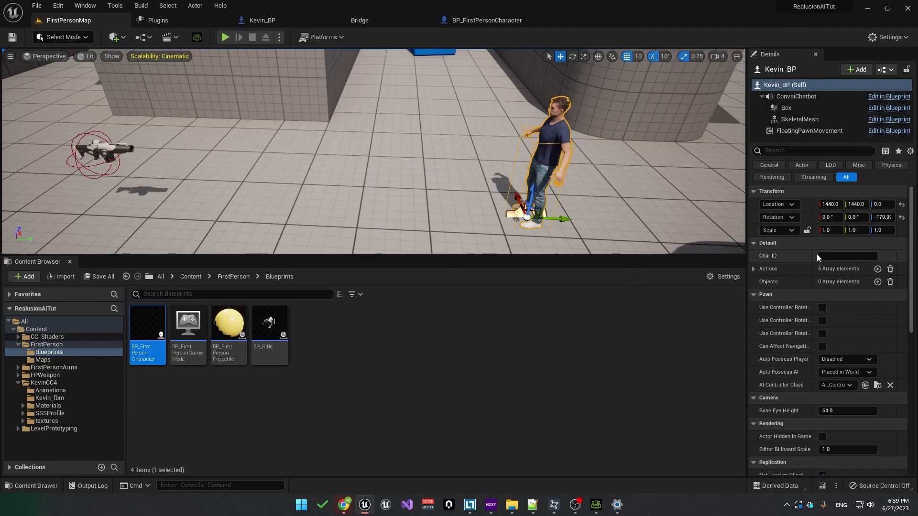
left_click(832, 255)
key("ctrl+v")
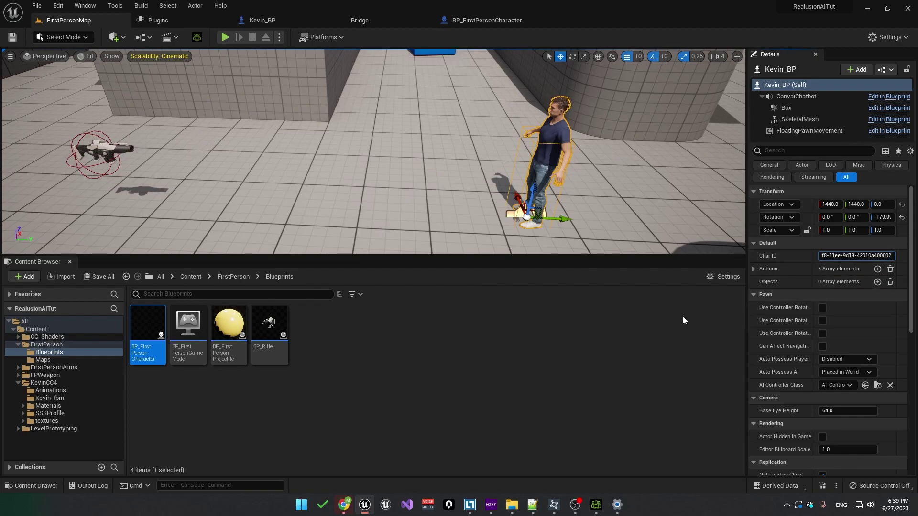
left_click(596, 335)
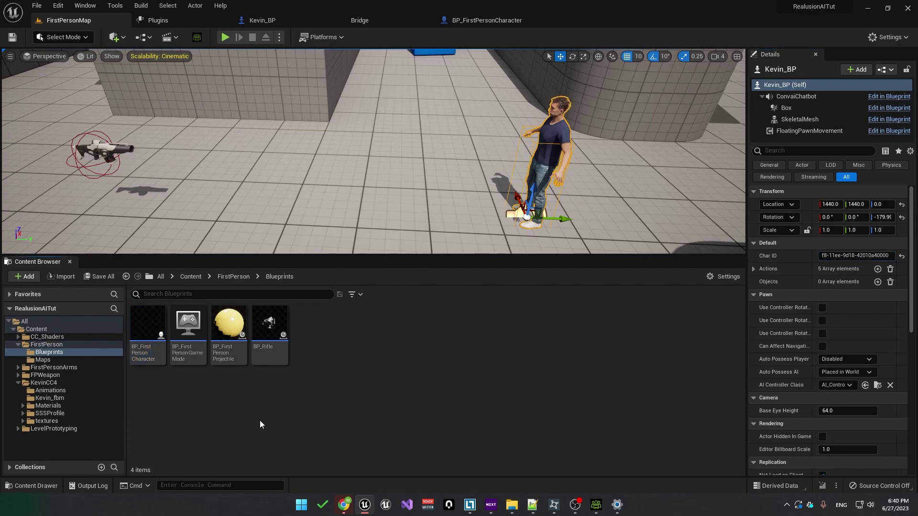
Open the Project Settings and go to the Convai plugin's settings
left_click(58, 6)
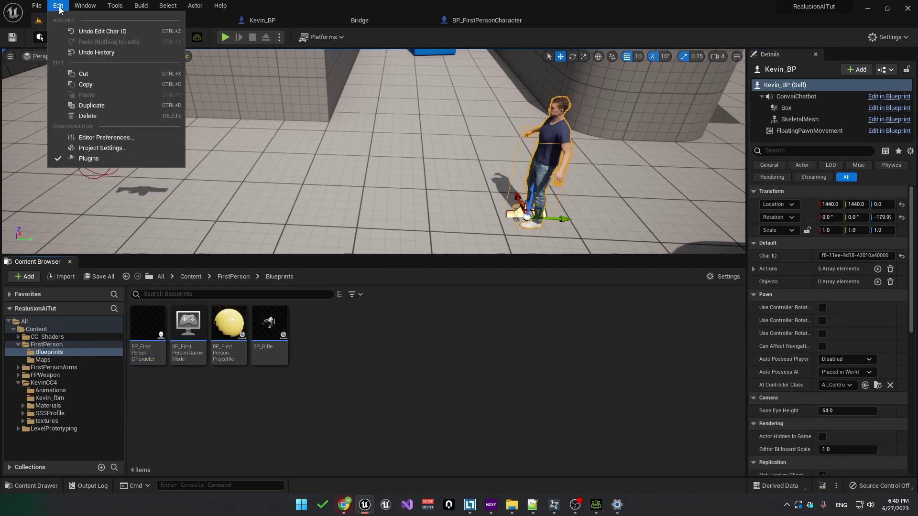
left_click(87, 149)
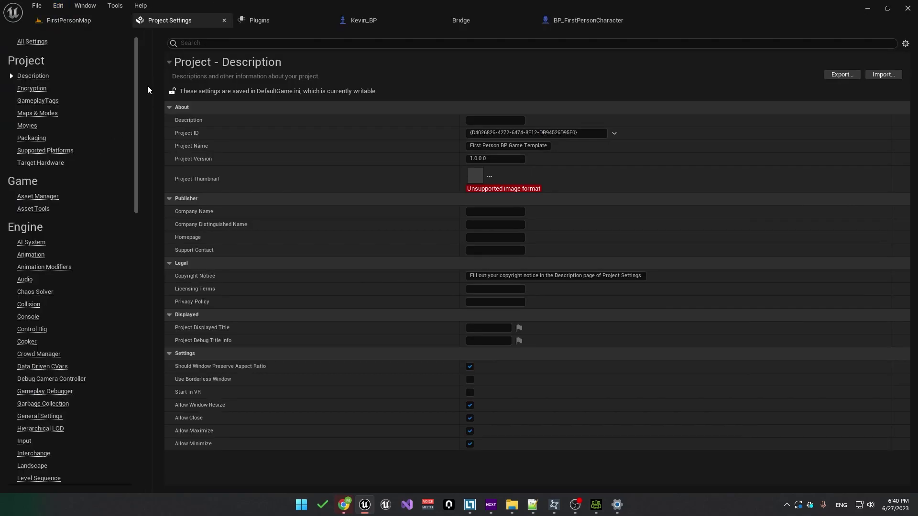
left_click_drag(137, 119, 116, 321)
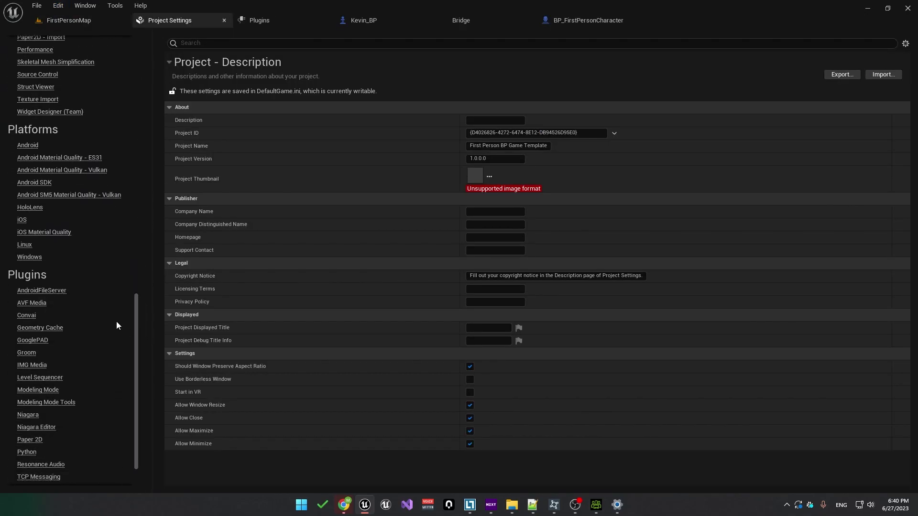
left_click(27, 319)
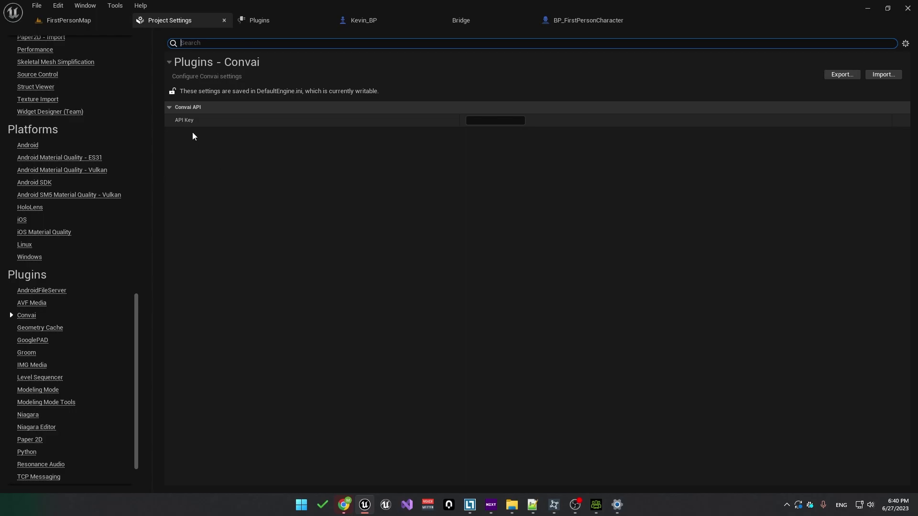
Copy the API key from the Convai site in Chrome and paste it into the Convai plugin's API Key setting in Unreal
left_click(346, 506)
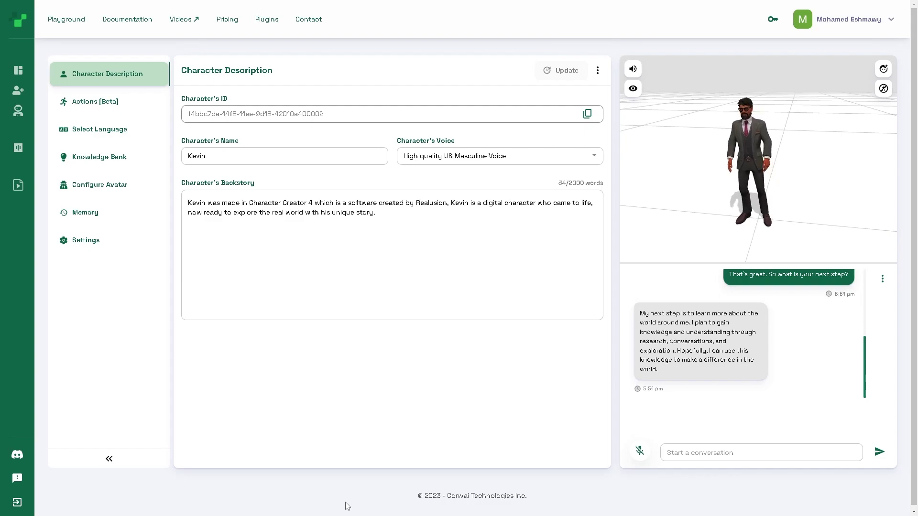
left_click(774, 23)
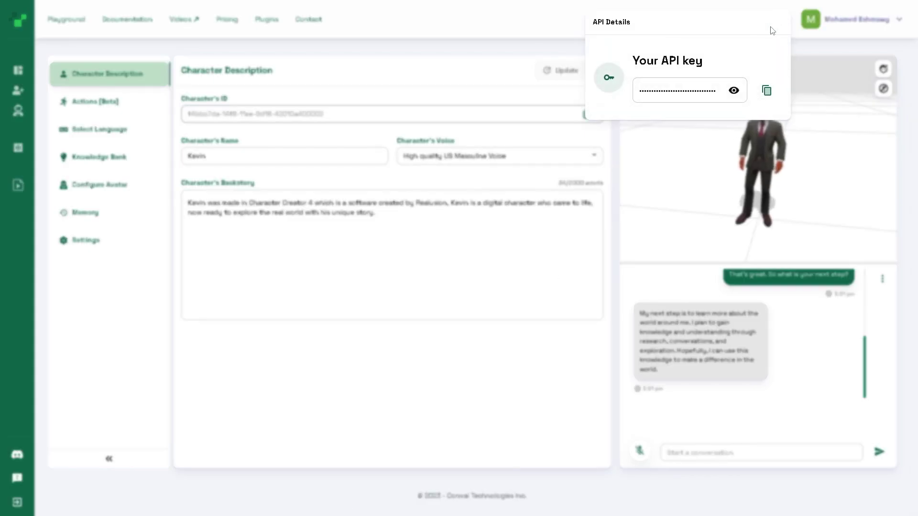
left_click(764, 91)
key("alt+Tab")
left_click(496, 120)
key("ctrl+v")
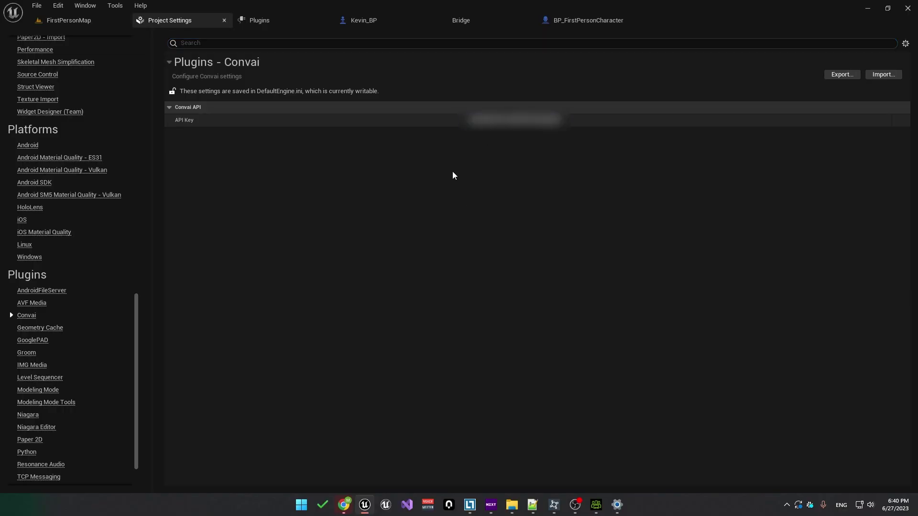
Return to FirstPersonMap, play the level in full screen, walk up to Kevin and ask him how he is by voice
left_click(76, 22)
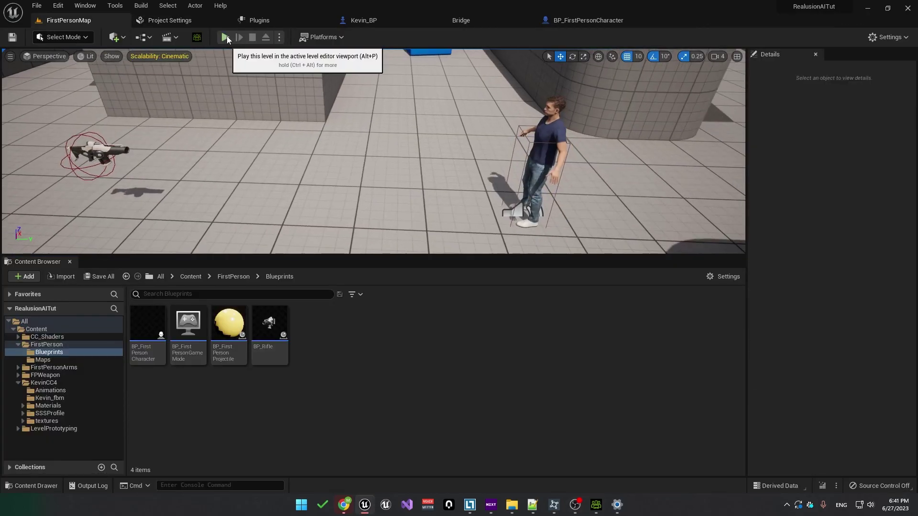
left_click(227, 37)
left_click(296, 141)
key("F11")
key("w")
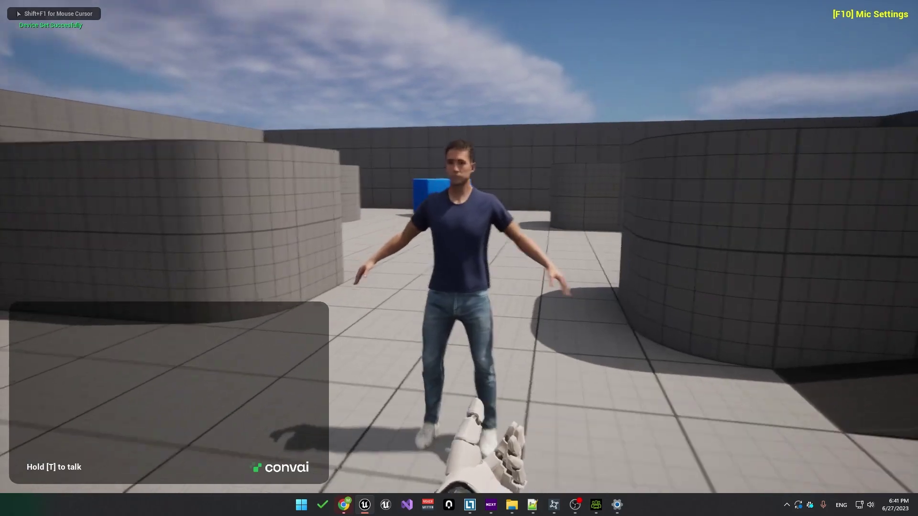
key("d")
key("w")
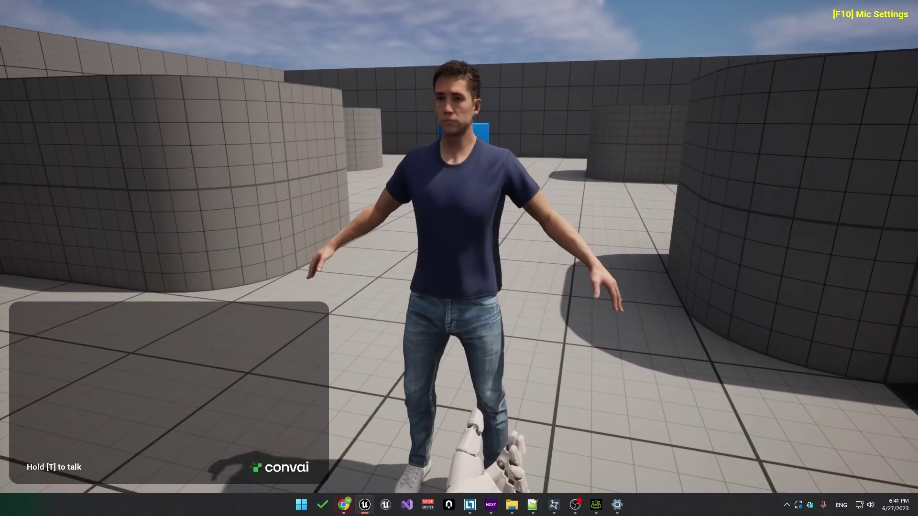
key("w")
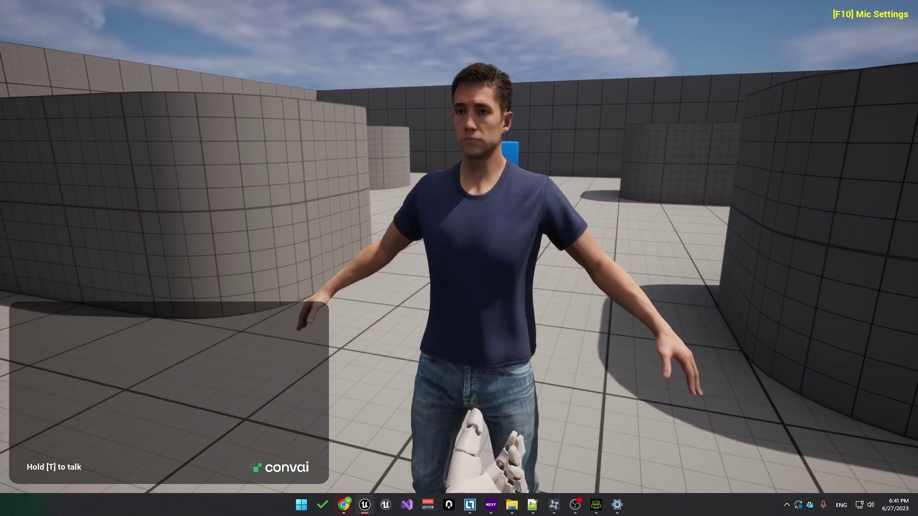
key("s")
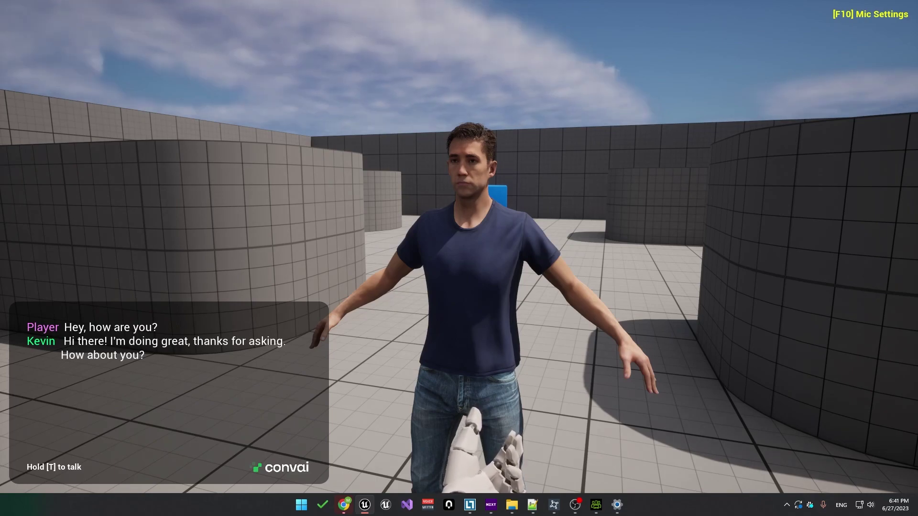
Ask Kevin by voice what he is doing here and walk around him to view him from several sides
key("t")
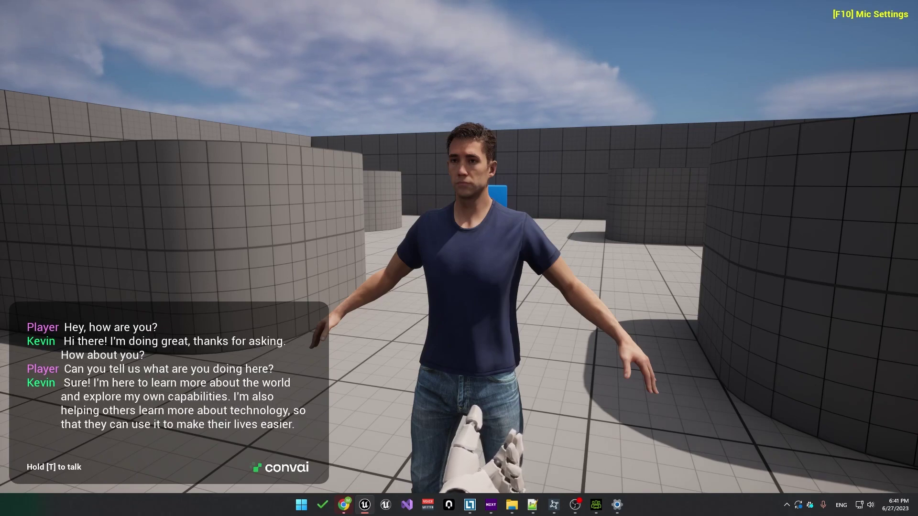
key("a")
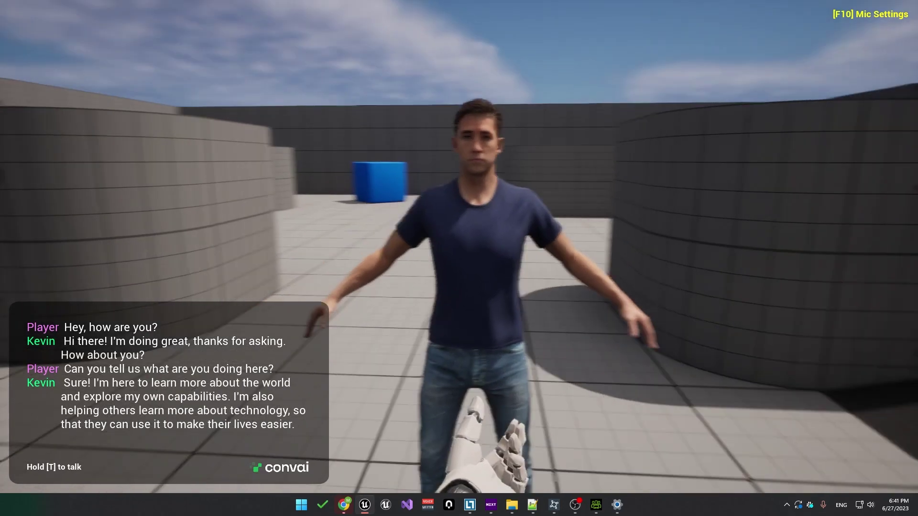
key("a")
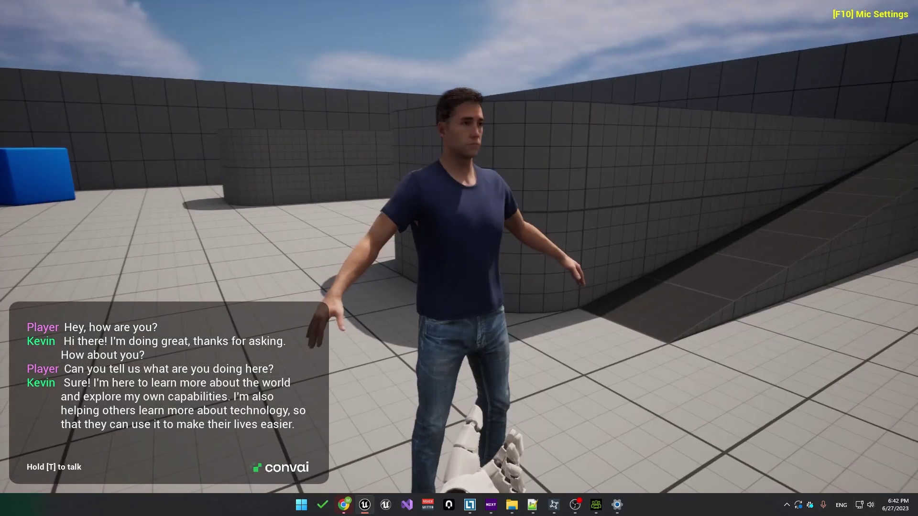
key("d")
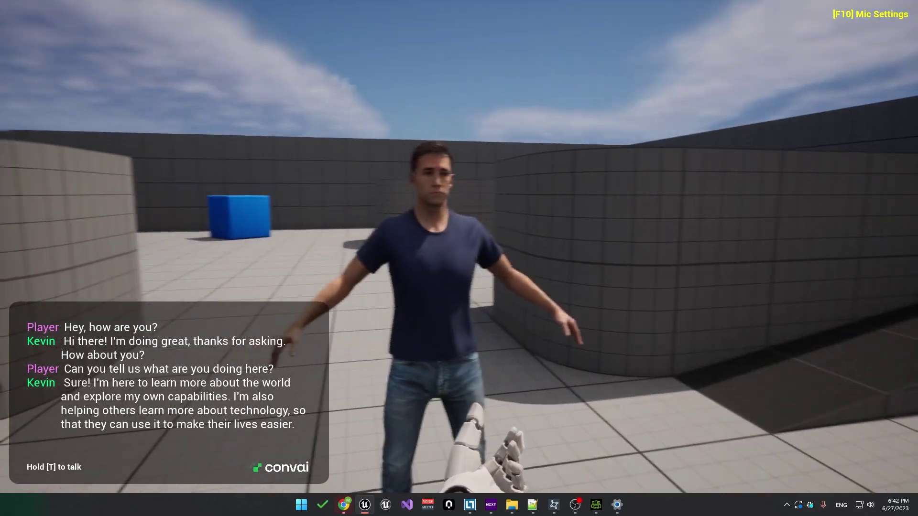
key("d")
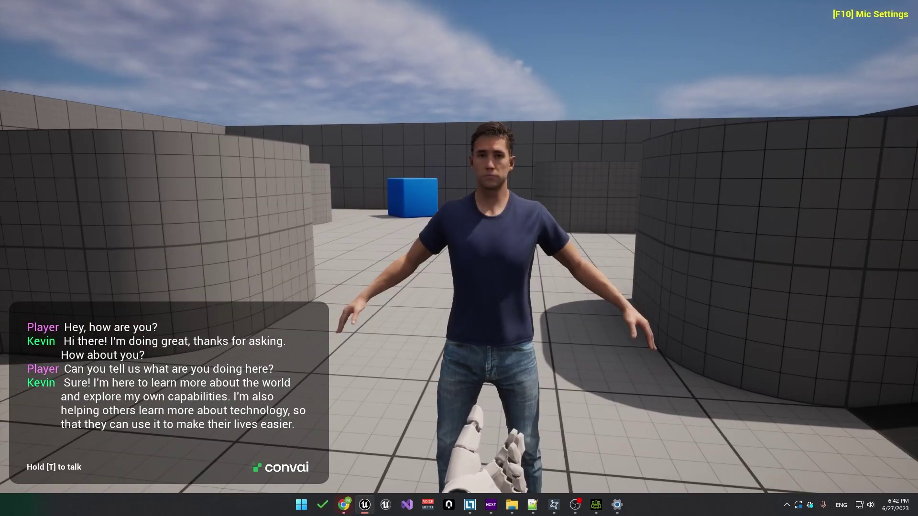
key("w")
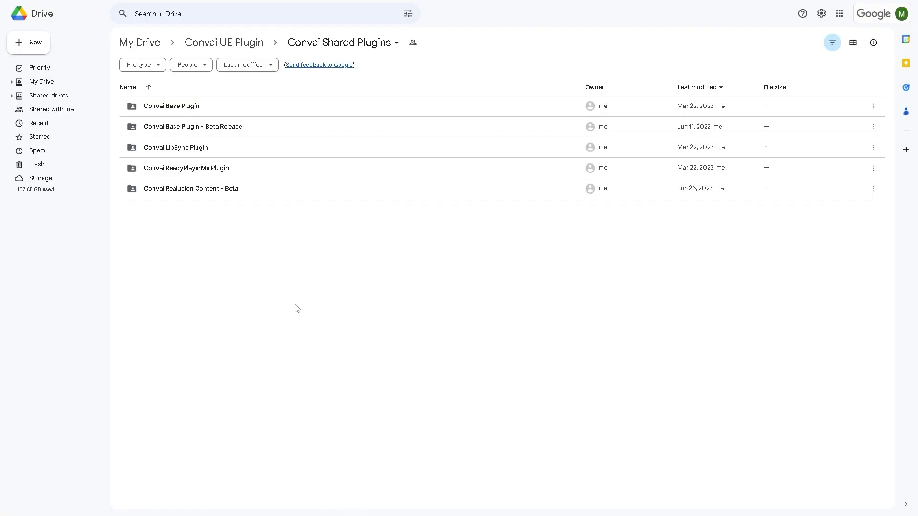
Switch to Google Drive in Chrome and download V5.0.zip from the Convai LipSync Plugin folder
left_click(212, 157)
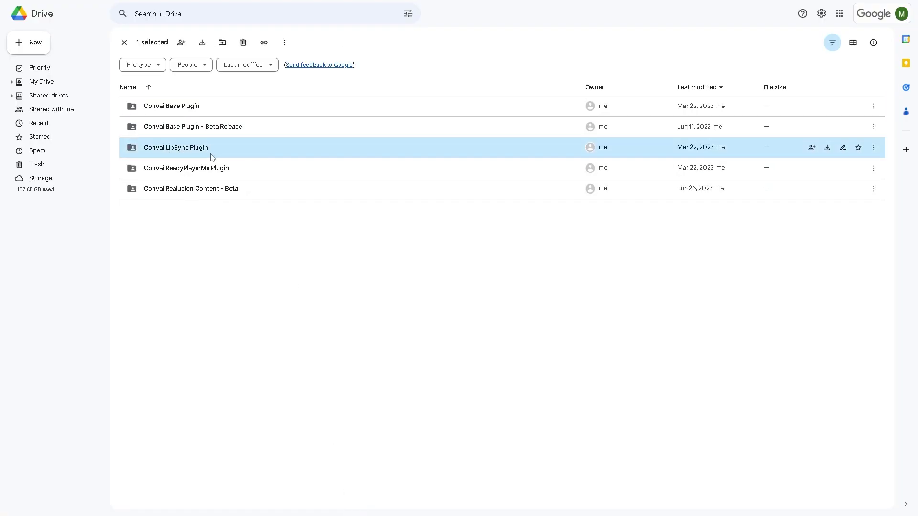
double_click(198, 157)
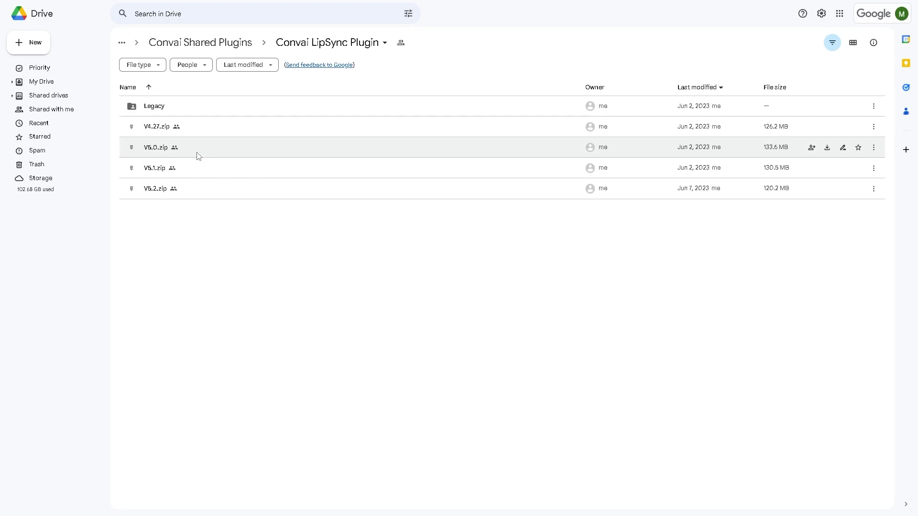
right_click(198, 156)
left_click(239, 360)
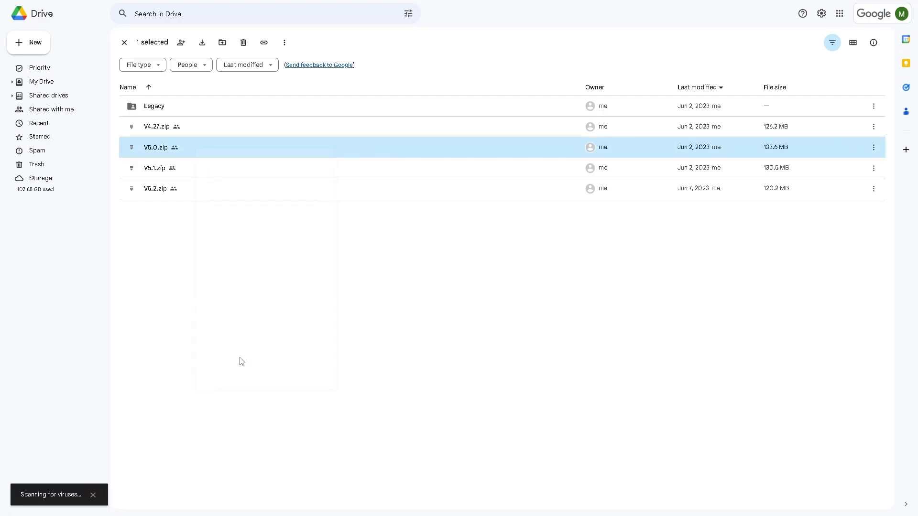
left_click(539, 288)
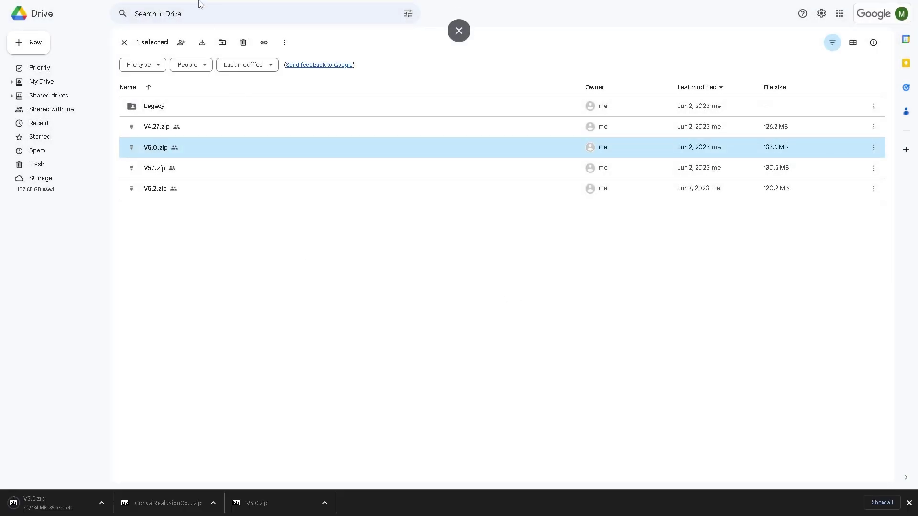
left_click(124, 42)
Download ConvaiRealusionContent.zip from the 5.0-5.2 folder inside Convai Realusion Content - Beta
left_click(225, 42)
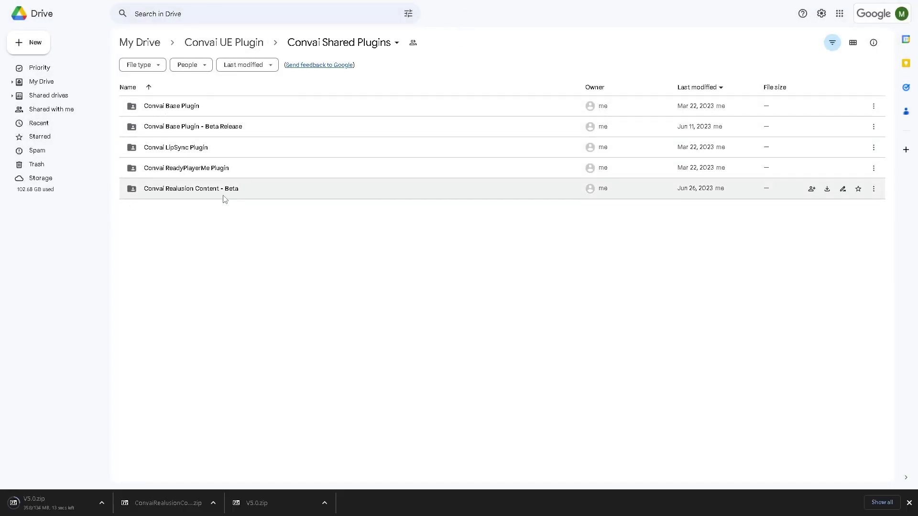
left_click(147, 194)
double_click(237, 197)
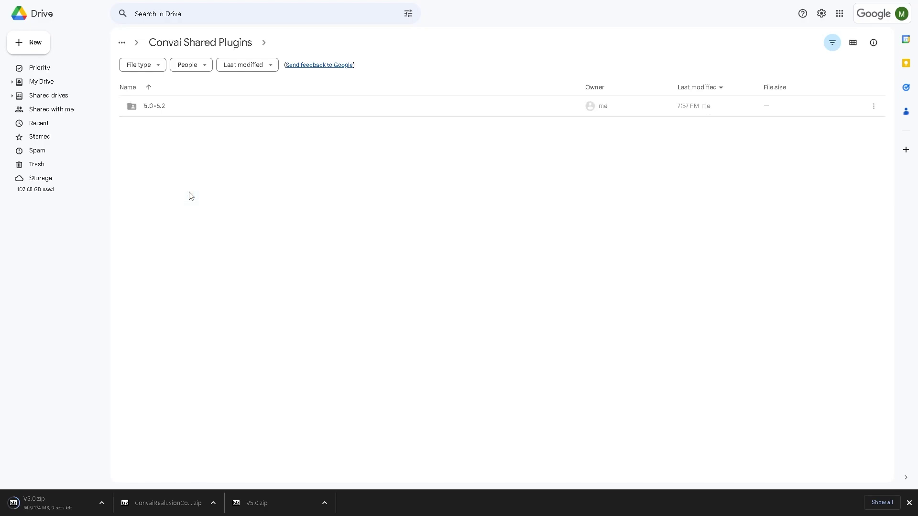
left_click(190, 106)
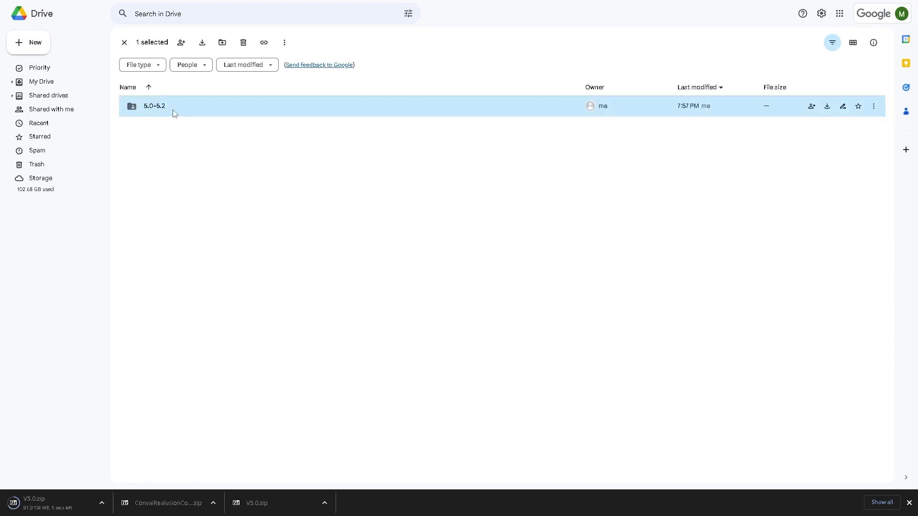
double_click(174, 111)
left_click(163, 113)
right_click(165, 107)
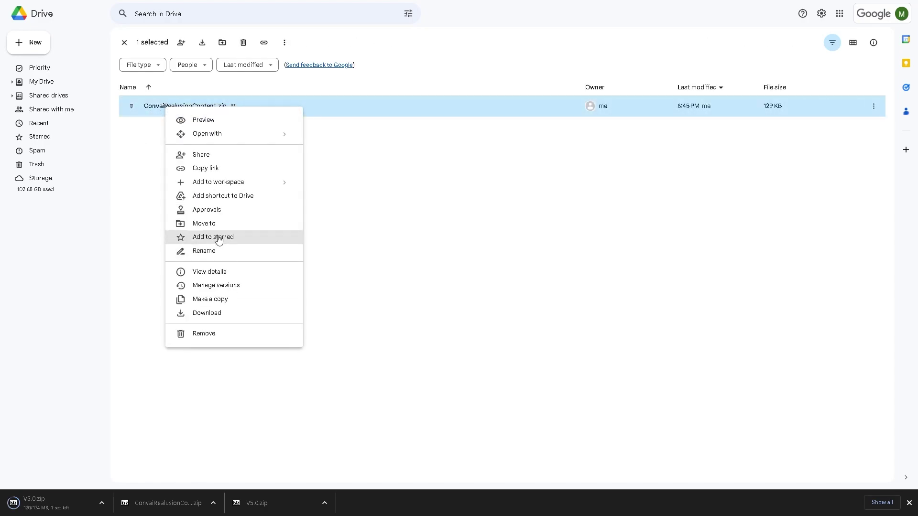
left_click(211, 314)
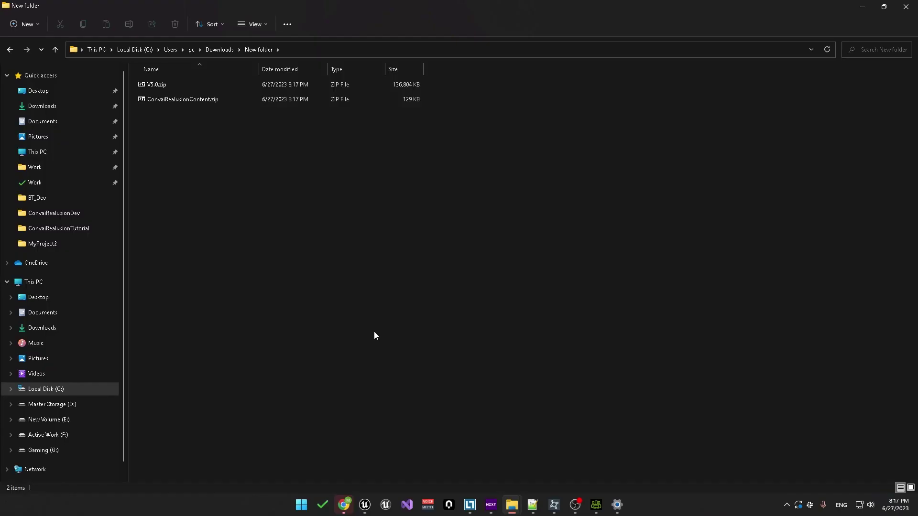
Extract V5.0.zip and ConvaiRealusionContent.zip in File Explorer and copy the extracted Content folder into the RealusionAITut project folder
right_click(143, 99)
left_click(165, 87)
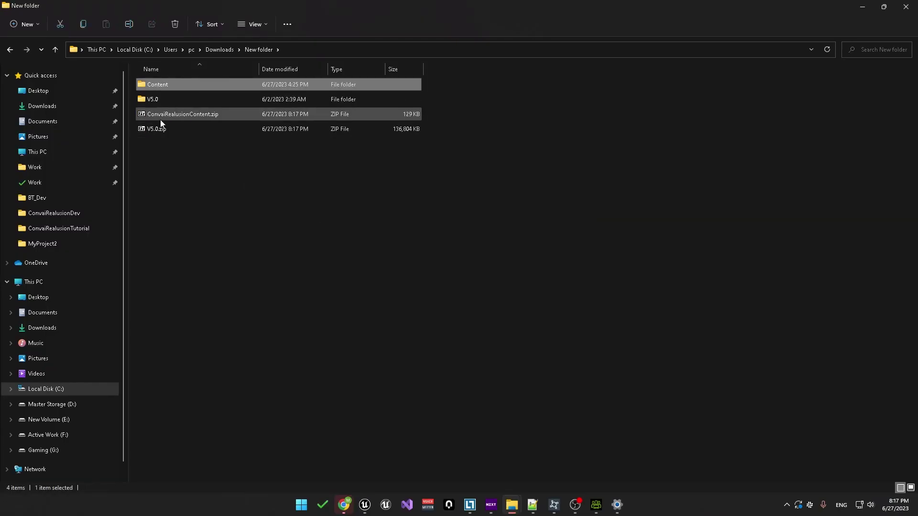
left_click(160, 100)
left_click(160, 87)
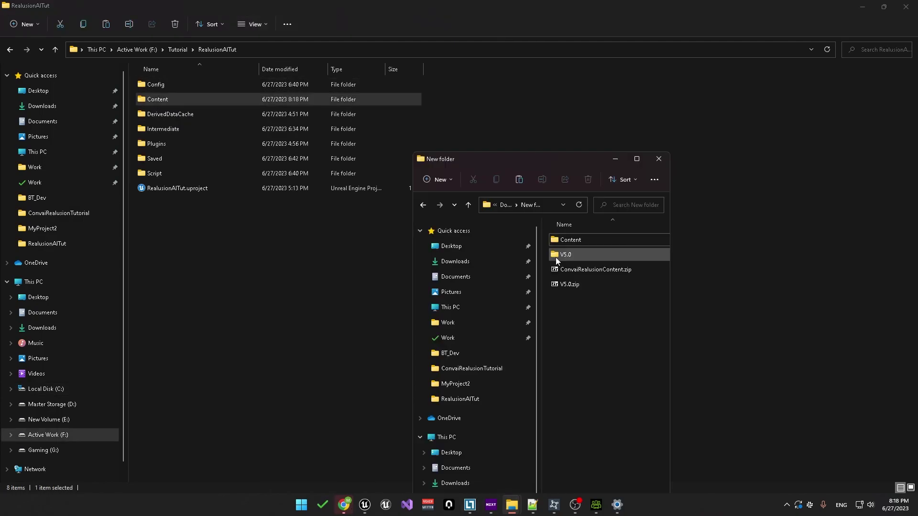
Copy the ConvaiOVRLipSync folder from the extracted V5.0 folder into the RealusionAITut project's Plugins folder
double_click(556, 257)
left_click_drag(689, 263, 807, 263)
left_click(580, 244)
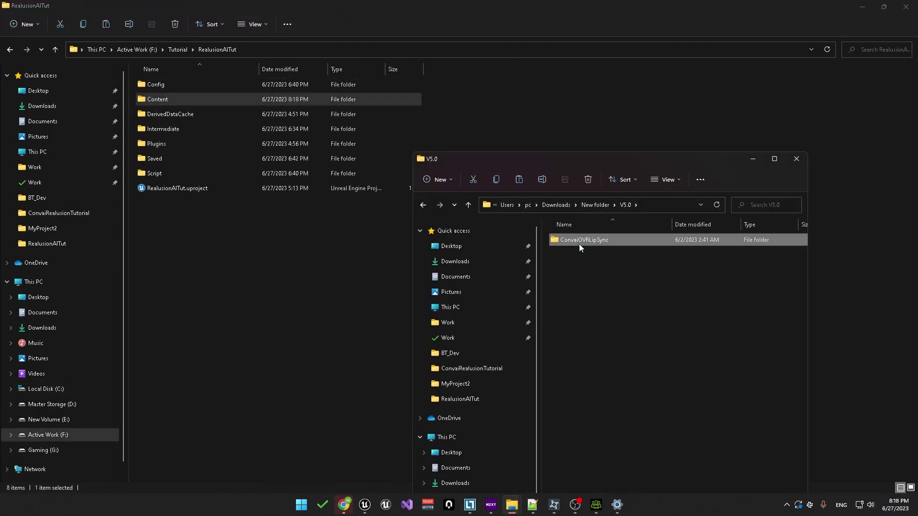
key("ctrl+c")
left_click(141, 144)
double_click(140, 145)
right_click(197, 172)
left_click(215, 177)
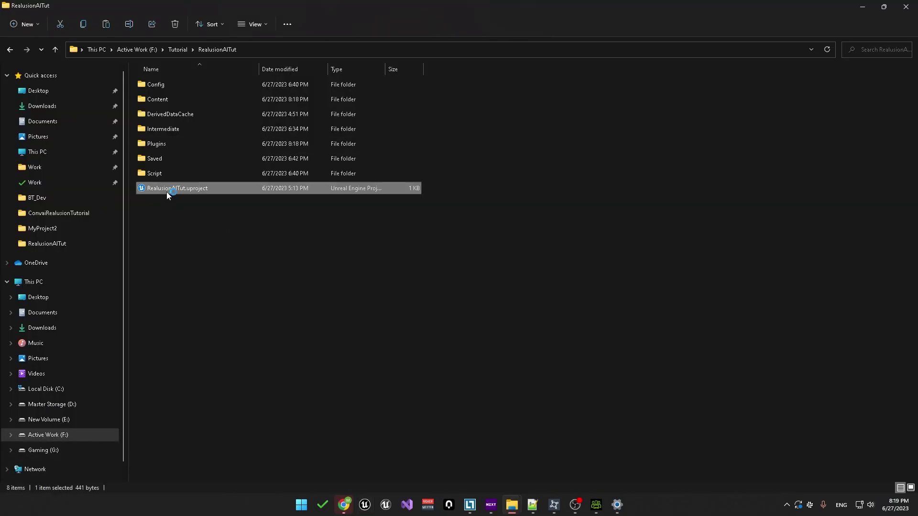
Open RealusionAITut.uproject in Unreal Engine and open Kevin_BP from the KevinCC4 content folder
double_click(166, 195)
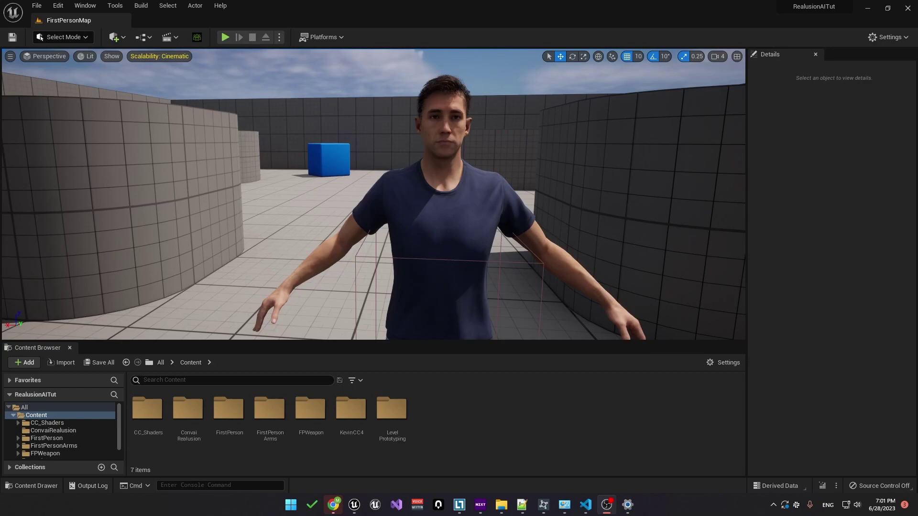
scroll(45, 425, "down", 1)
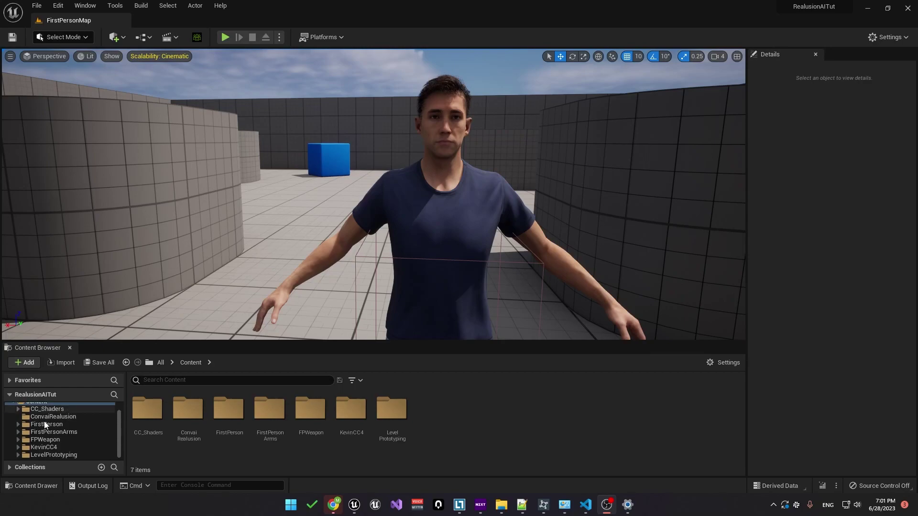
double_click(354, 413)
double_click(392, 421)
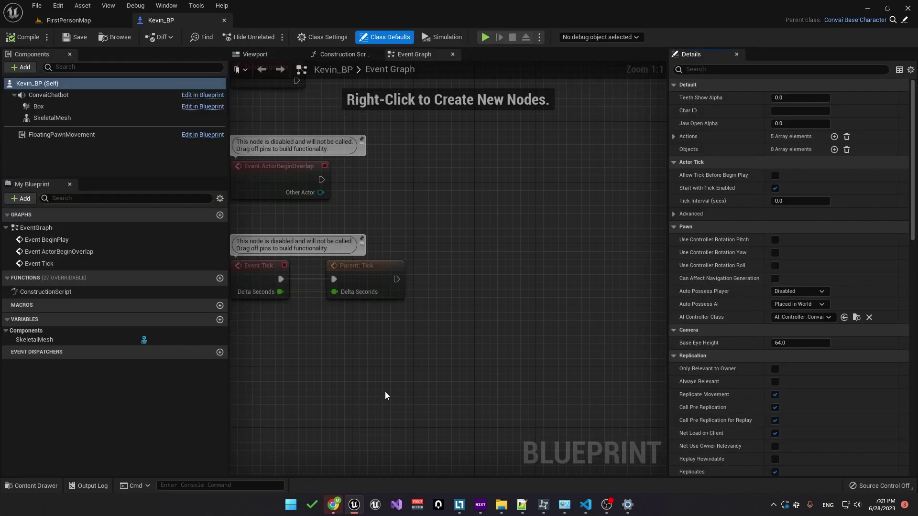
Change Kevin_BP's parent class to ConvaiBaseCharacterOVR and save the blueprint
left_click(318, 37)
left_click(806, 97)
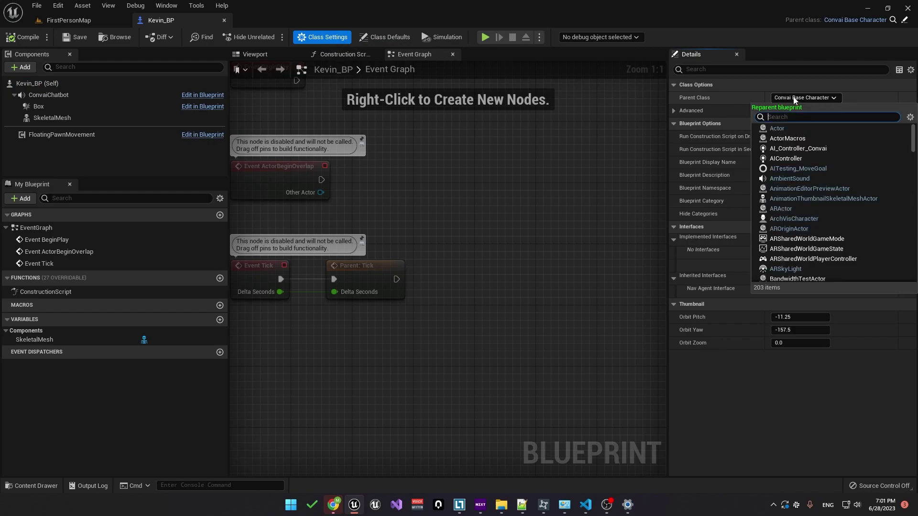
type("convai")
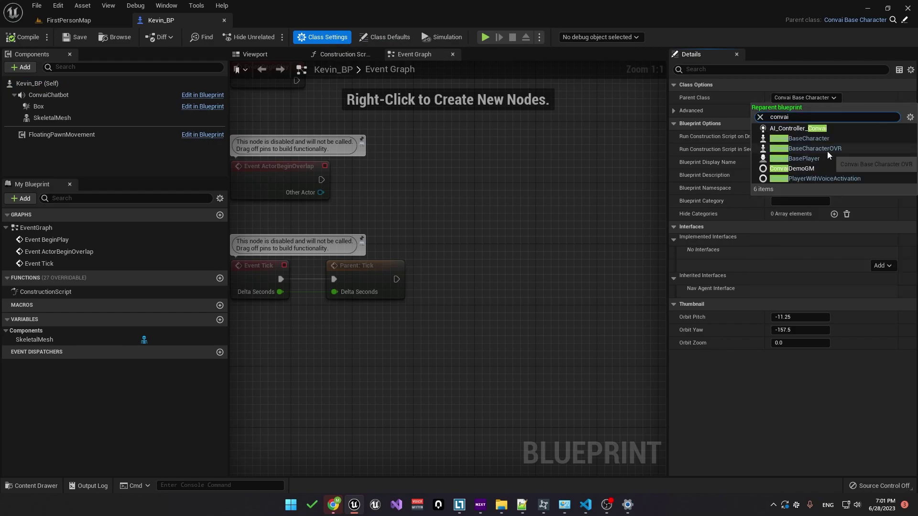
left_click(827, 151)
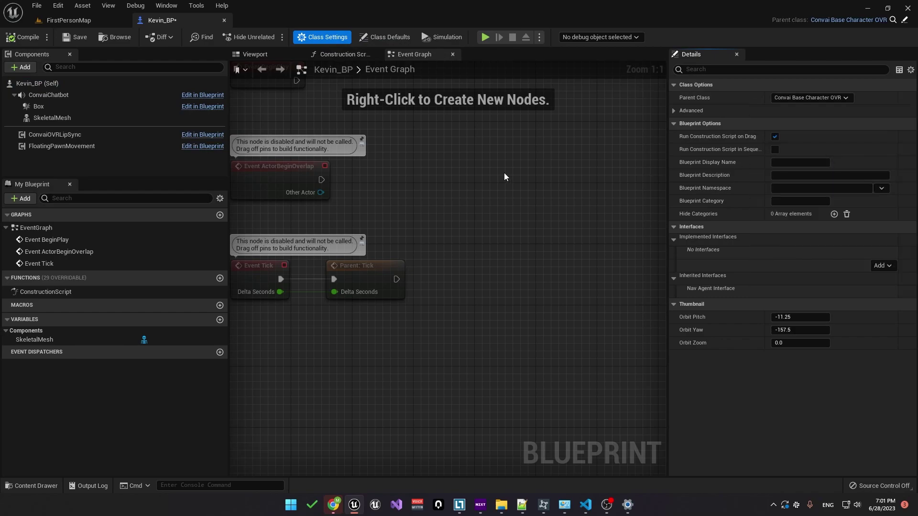
left_click(74, 37)
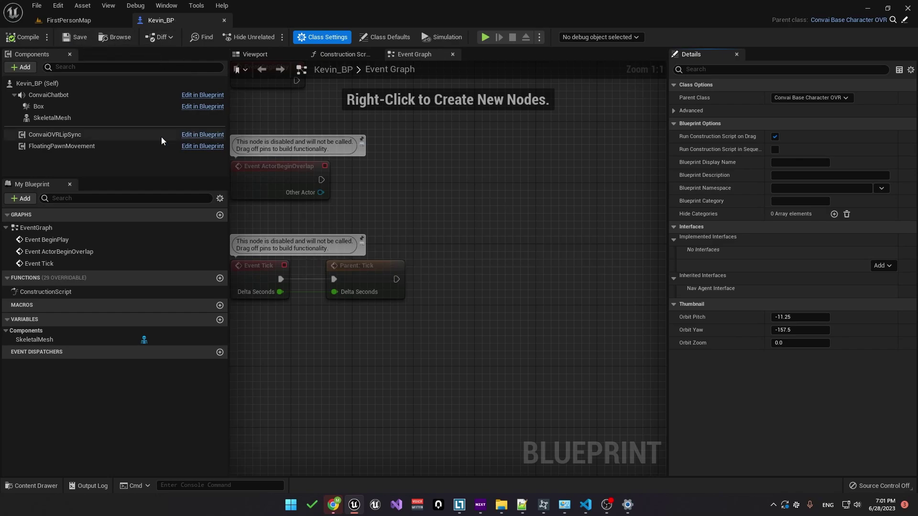
Set the Anim Class of Kevin_BP's SkeletalMesh component to Convai_Realusion_AnimBP
left_click(54, 118)
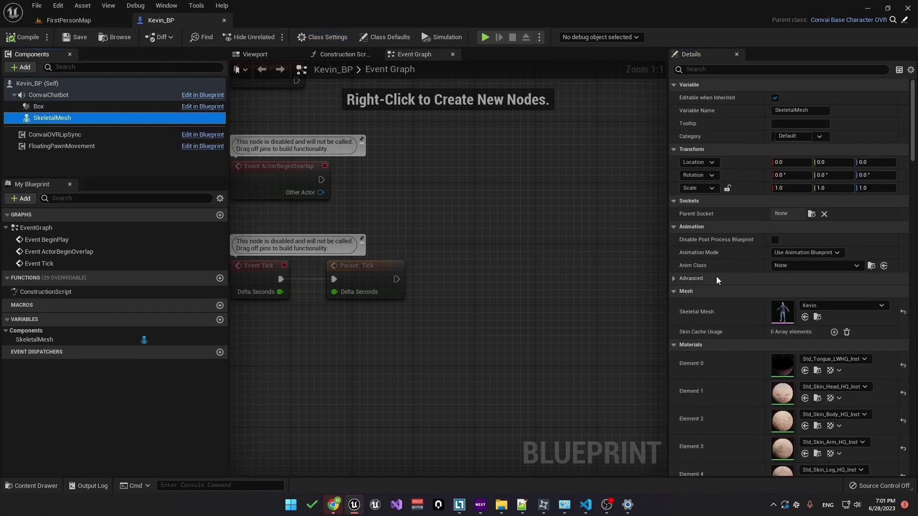
left_click(787, 266)
type("conv")
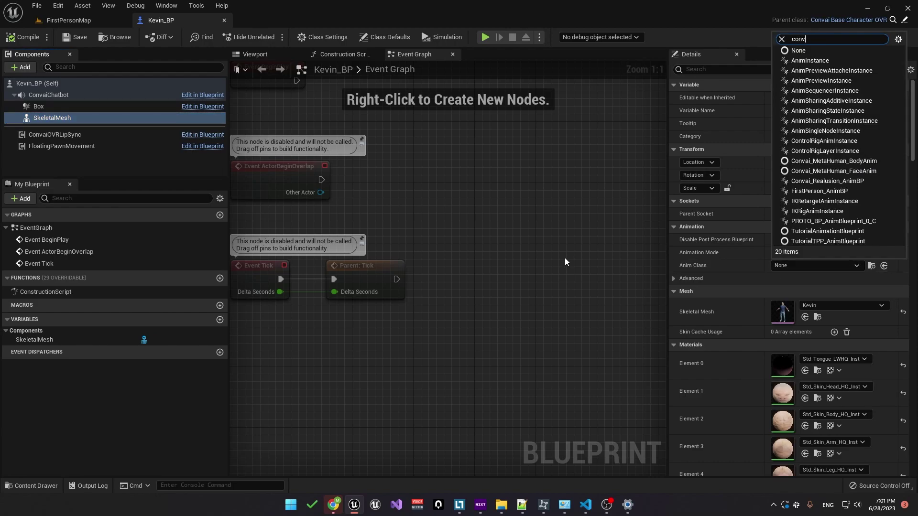
type("ai_")
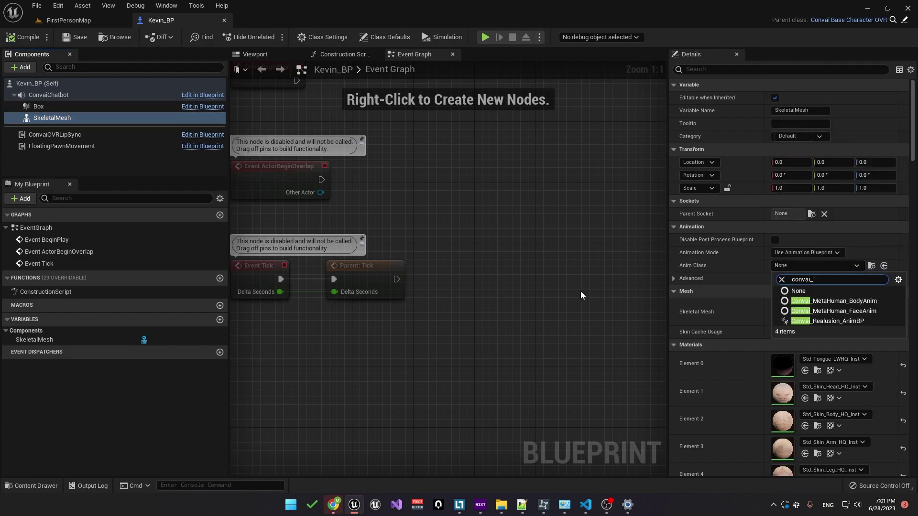
type("realusion")
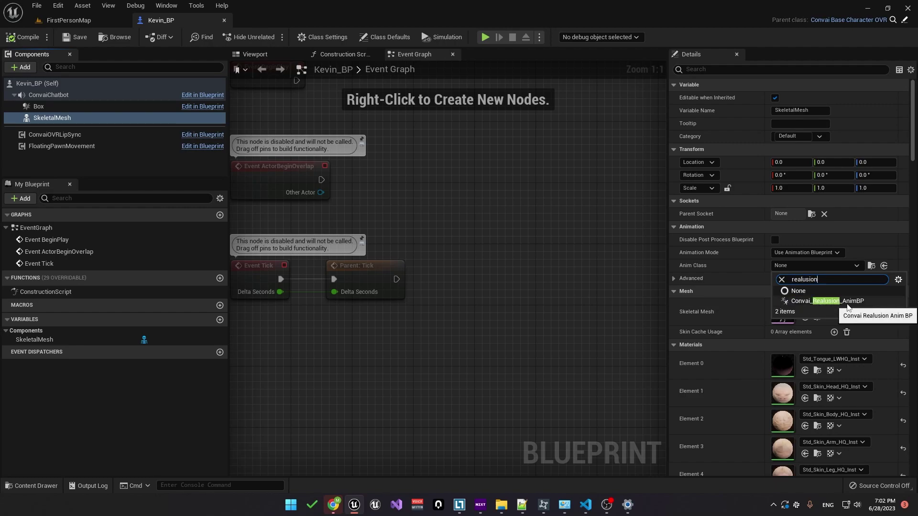
left_click(847, 303)
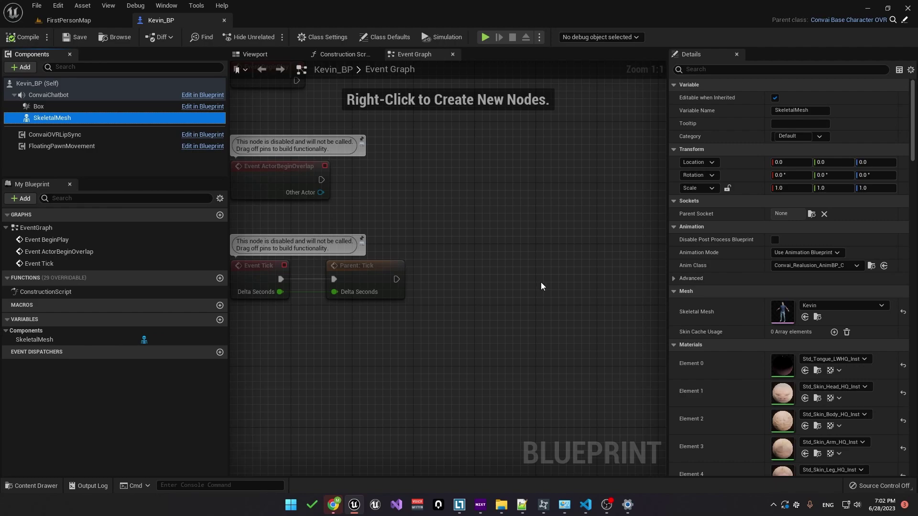
left_click(518, 271)
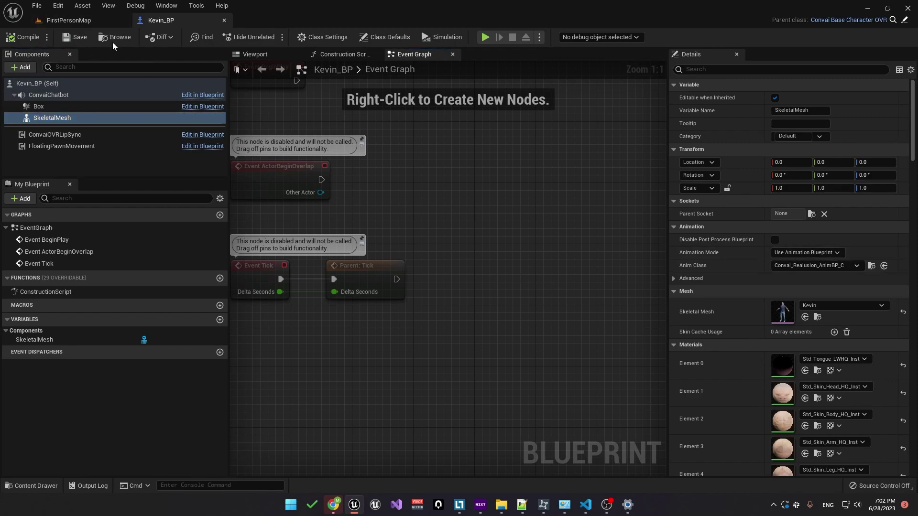
Open Convai_Realusion_AnimBP from the ConvaiRealusion content folder and choose Kevin_Skeleton as its replacement skeleton
left_click(70, 24)
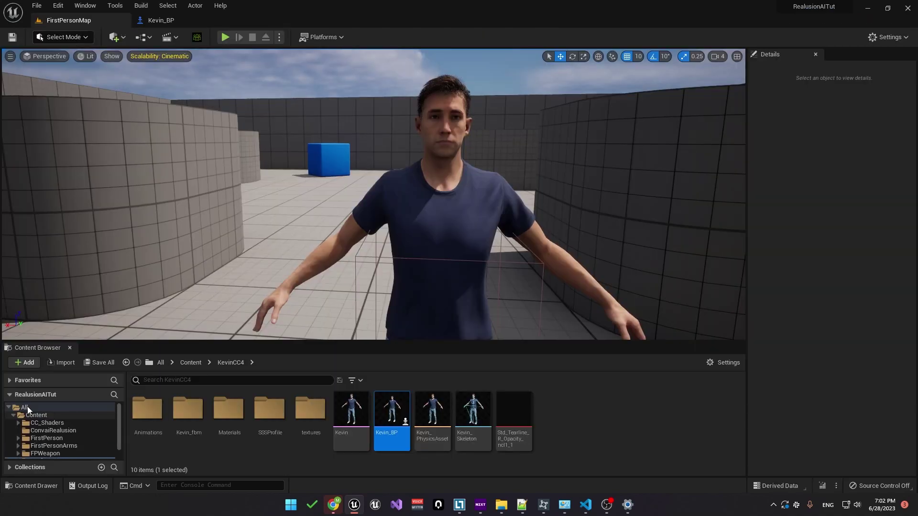
left_click(36, 416)
left_click(197, 448)
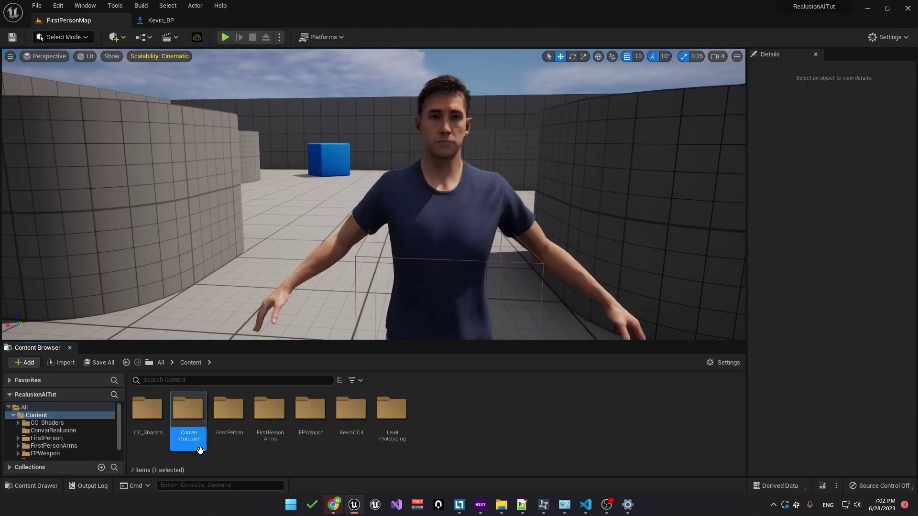
double_click(192, 421)
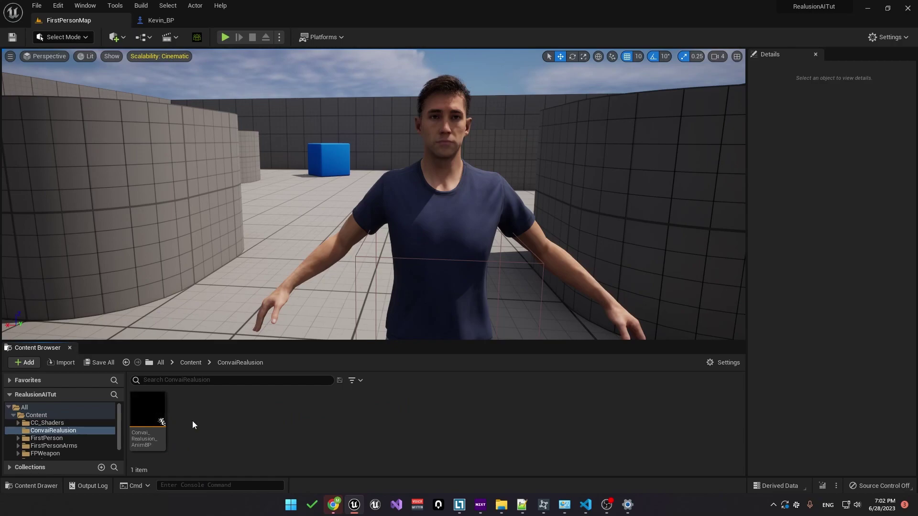
left_click(162, 444)
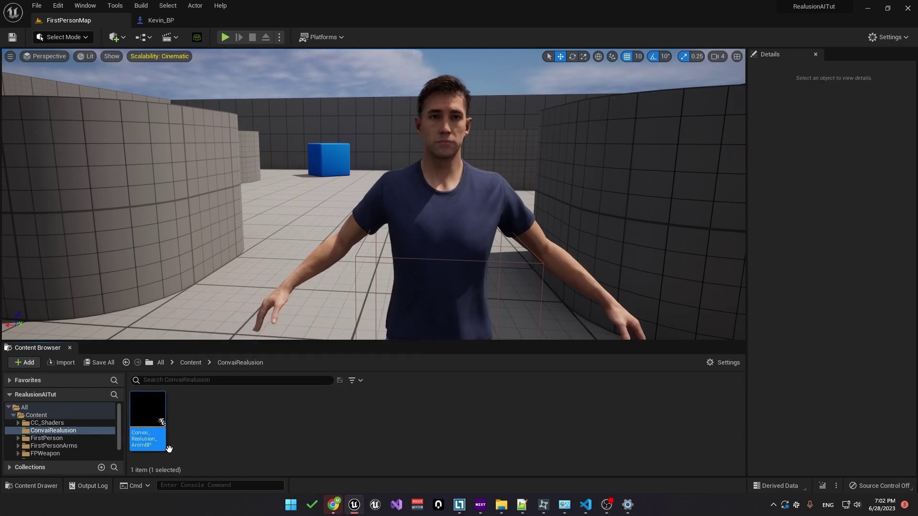
double_click(161, 412)
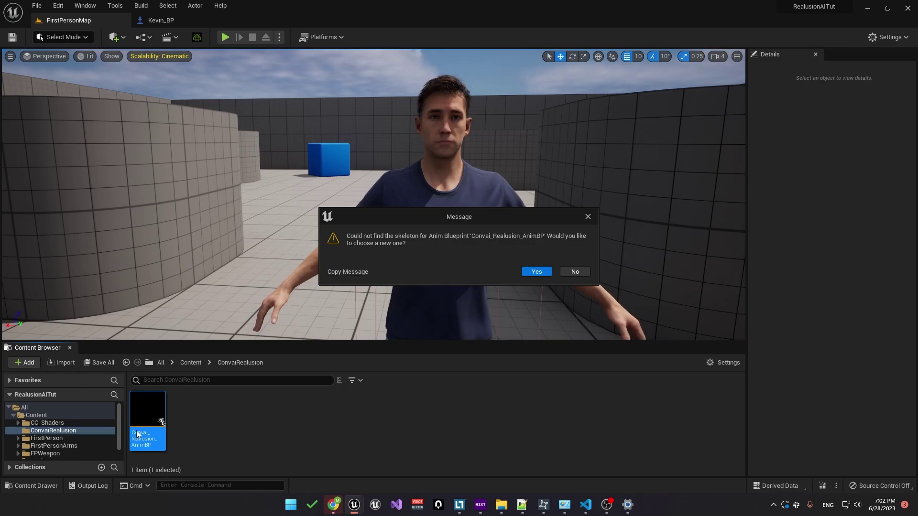
left_click(535, 271)
left_click(406, 174)
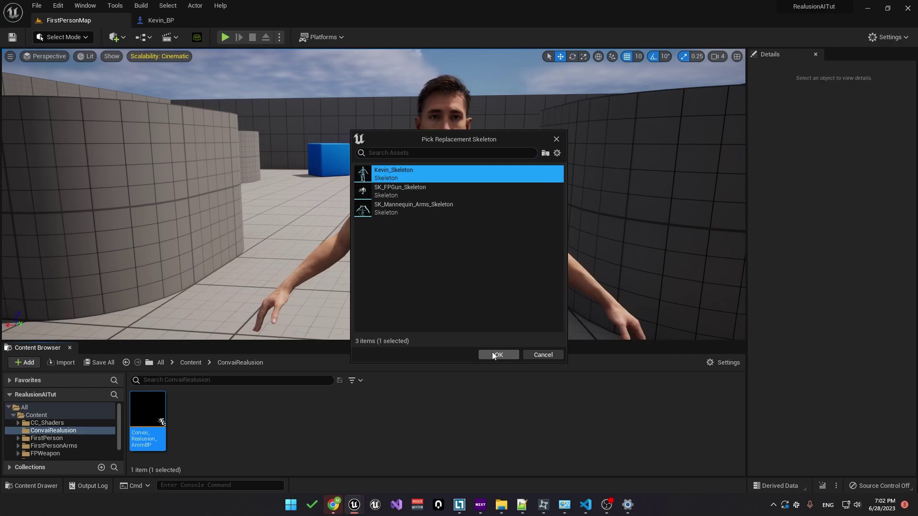
left_click(497, 355)
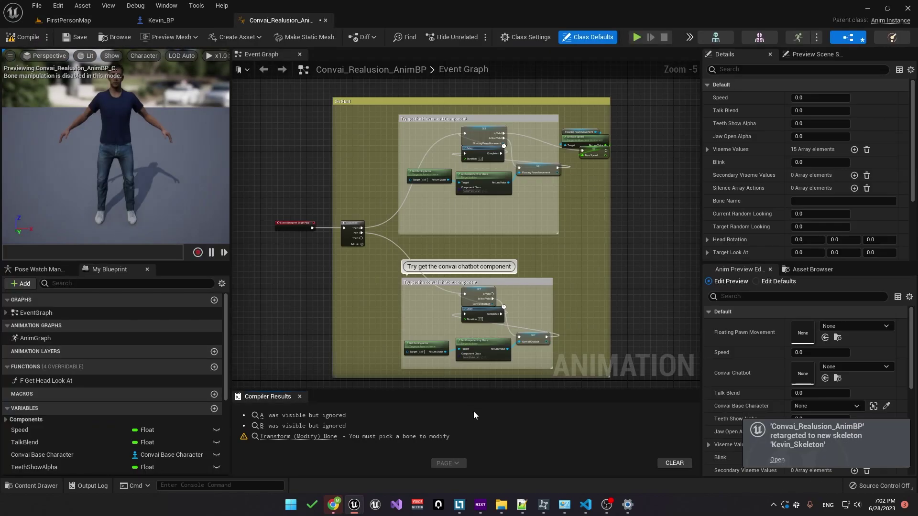
Compile Convai_Realusion_AnimBP and close its compiler results
left_click(299, 396)
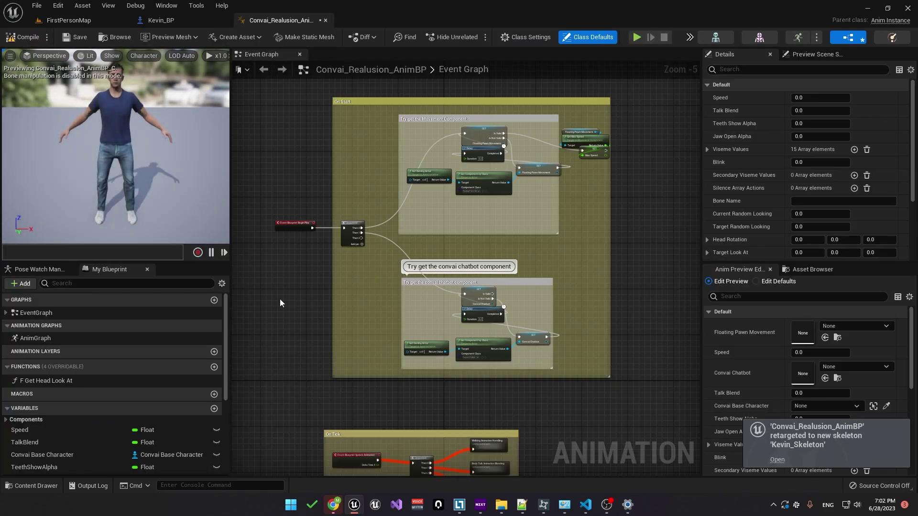
left_click(20, 38)
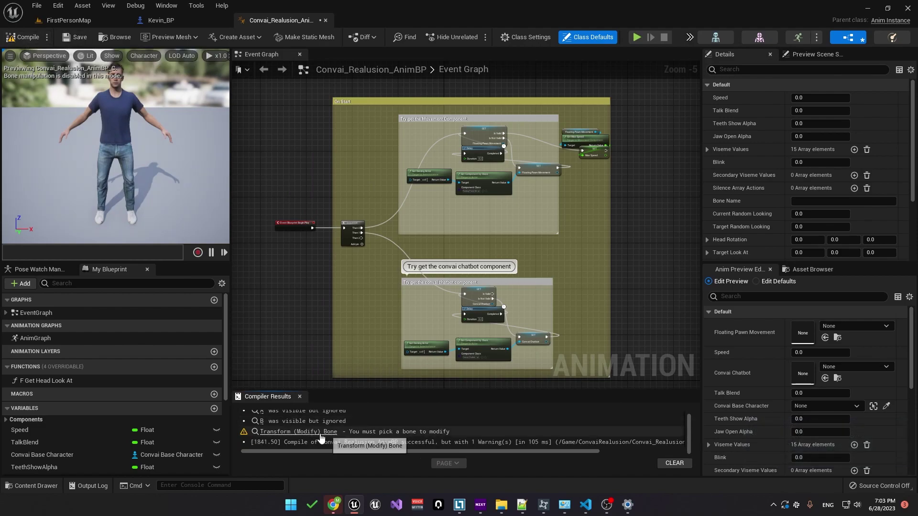
middle_click(277, 399)
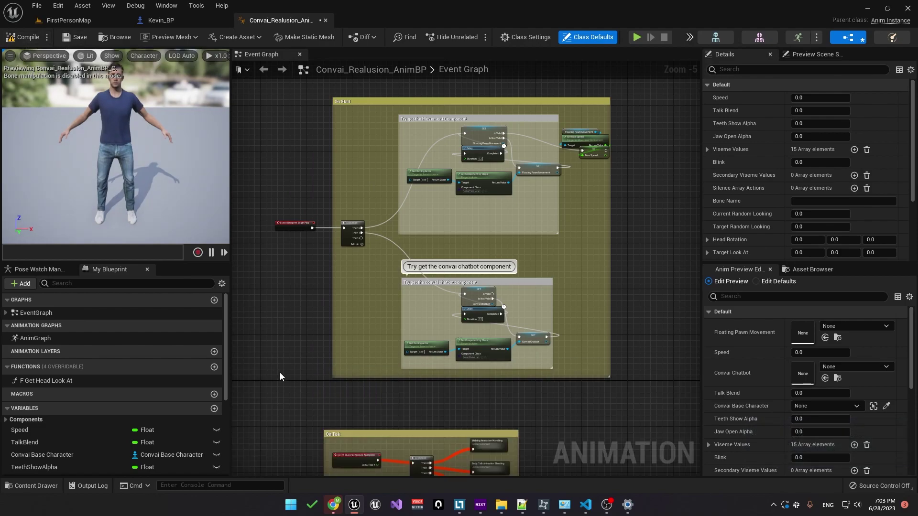
Play FirstPersonMap in full screen, walk up to Kevin and ask him by voice to tell about himself
left_click(64, 21)
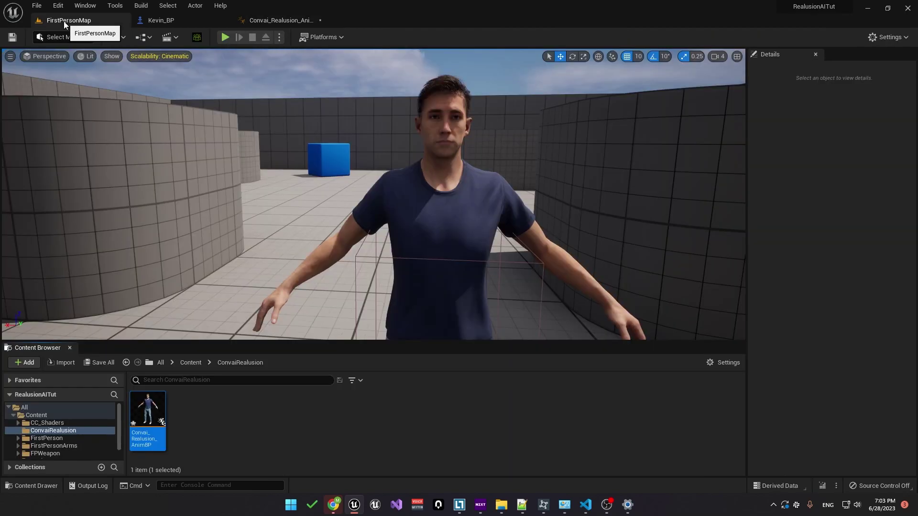
left_click(170, 21)
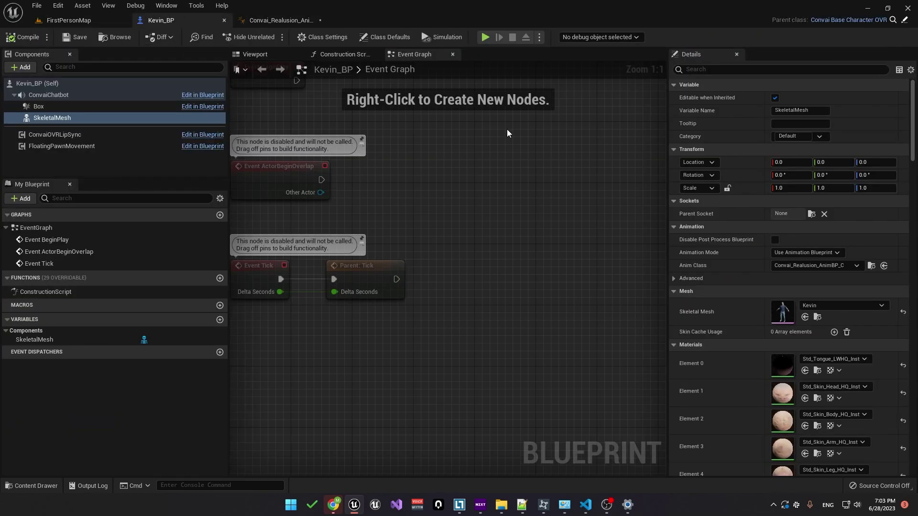
left_click(81, 20)
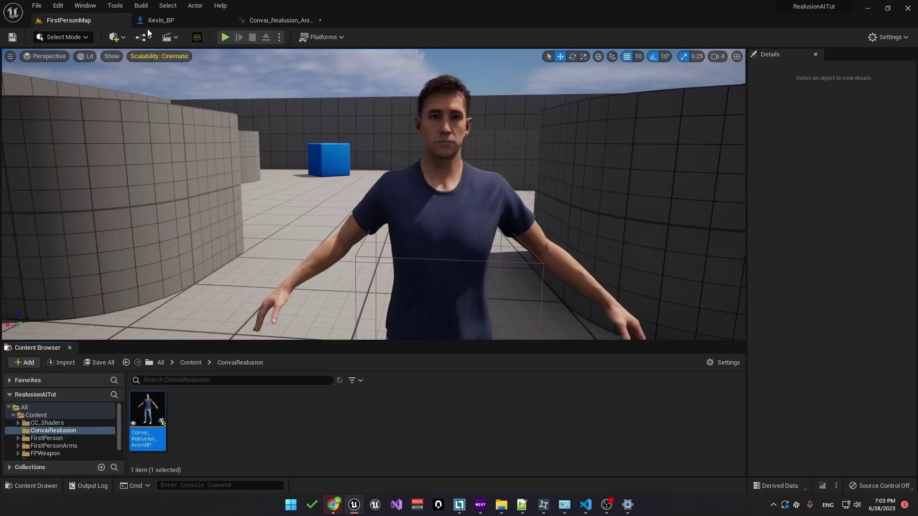
left_click(226, 39)
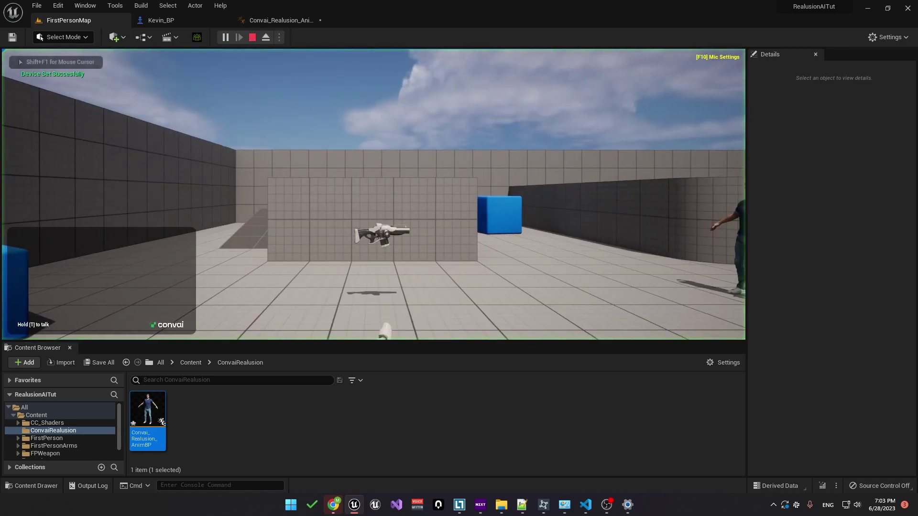
key("F11")
key("w")
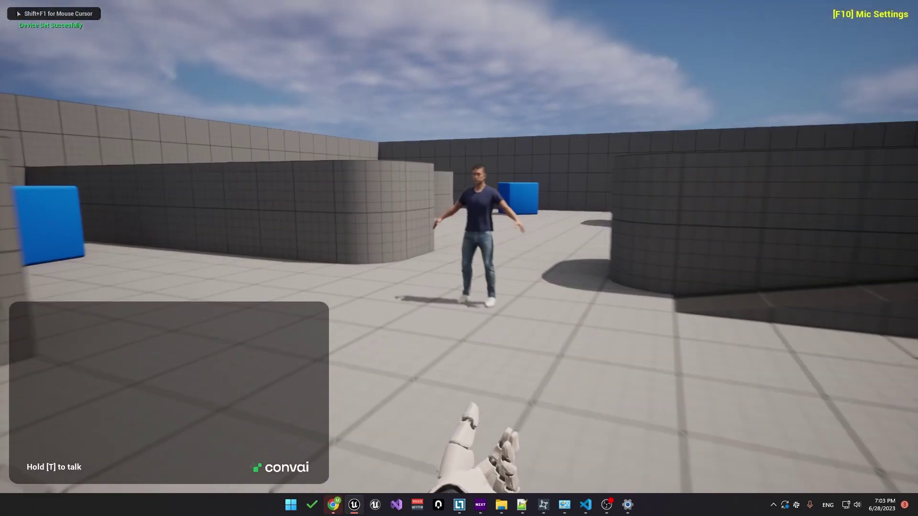
key("a")
key("t")
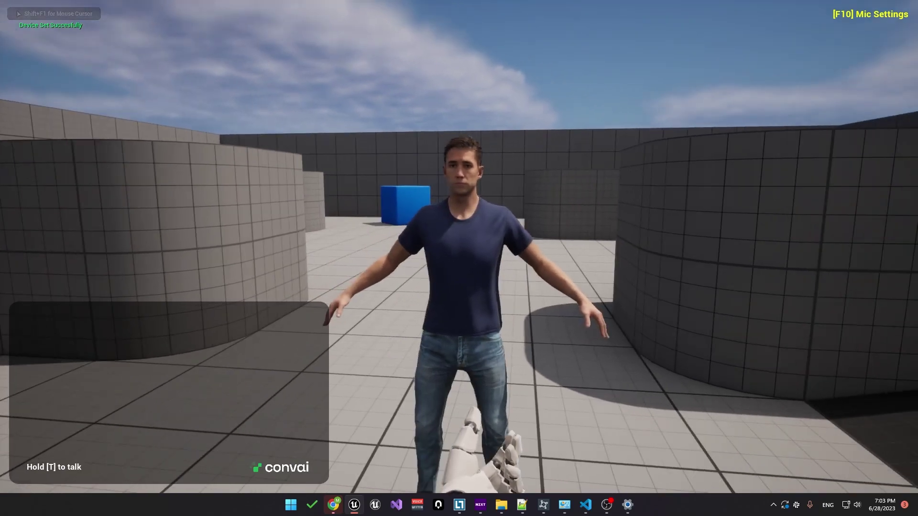
key("w")
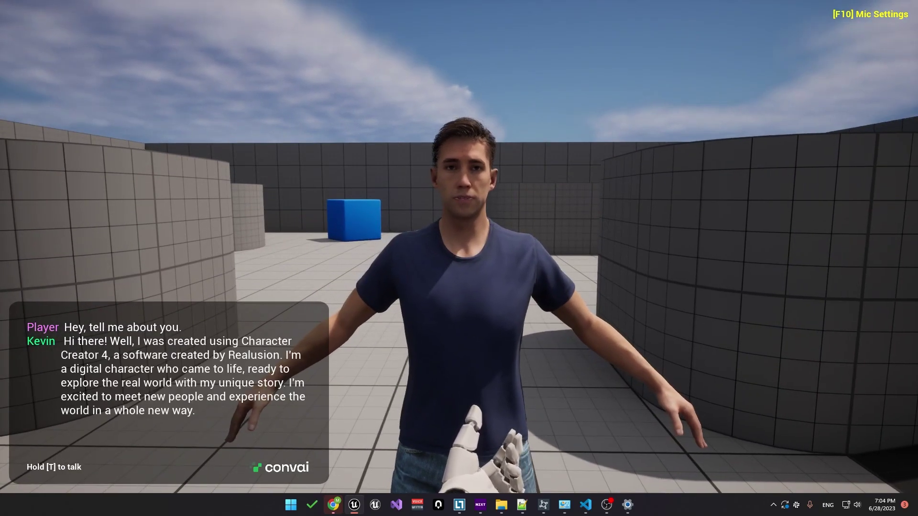
Walk around Kevin to check his lip sync and head tracking, and end the play session
key("d")
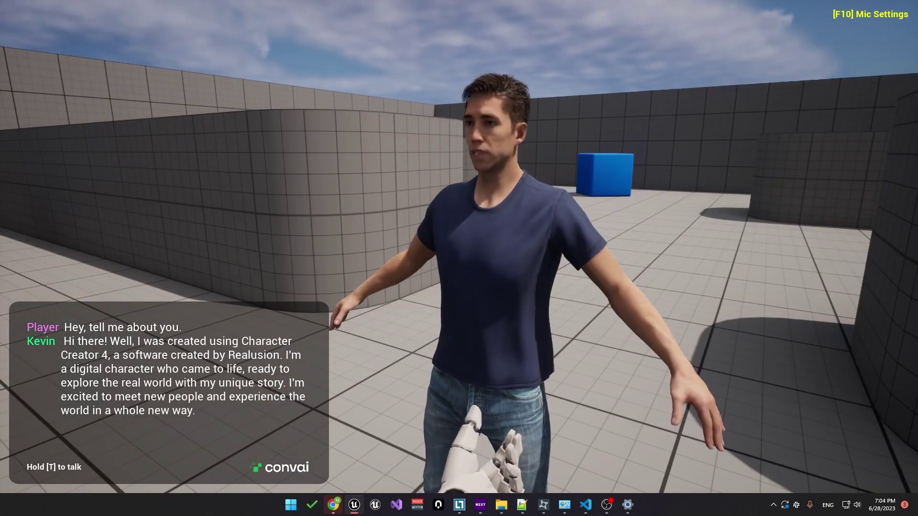
key("a")
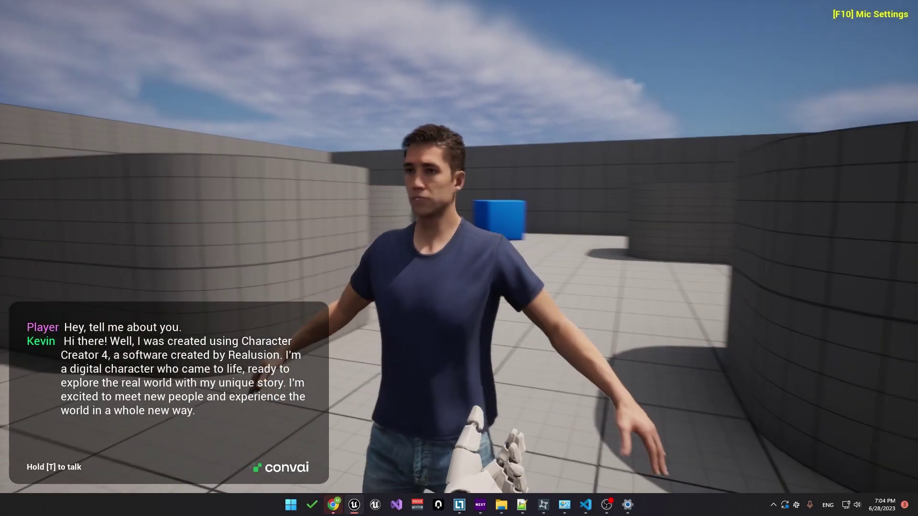
key("a")
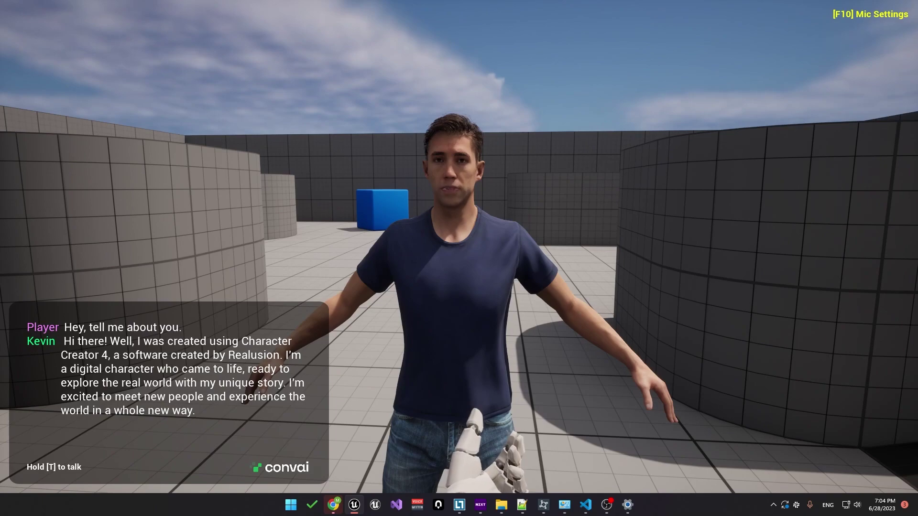
key("a")
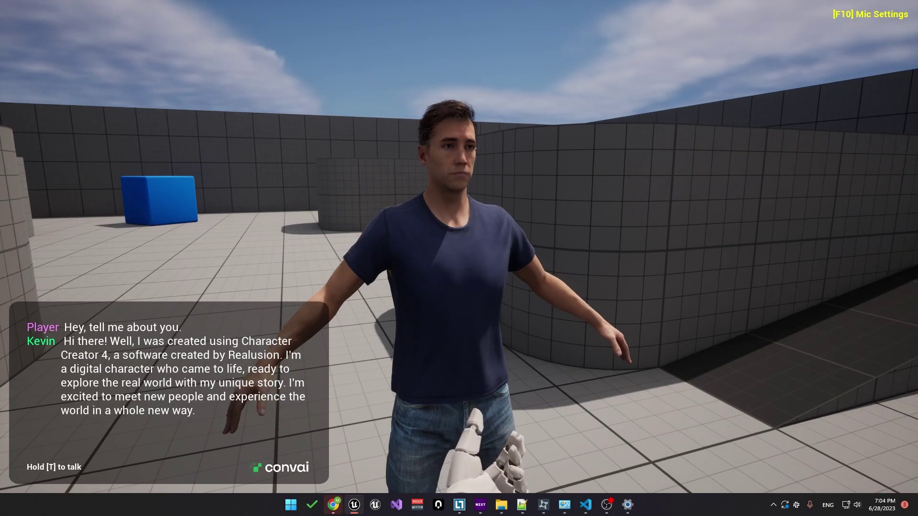
key("F11")
key("Escape")
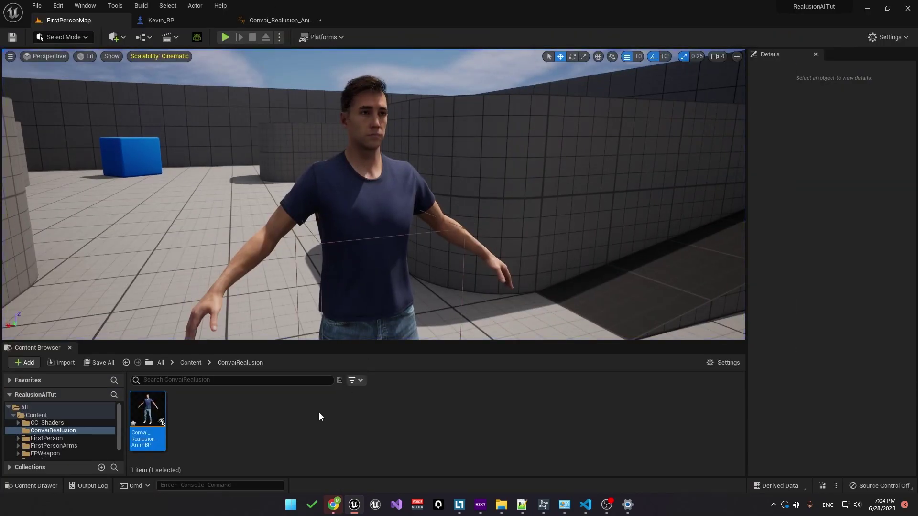
Open the AnimGraph of Convai_Realusion_AnimBP and locate the sections for connecting the idle and walking animations
left_click(311, 428)
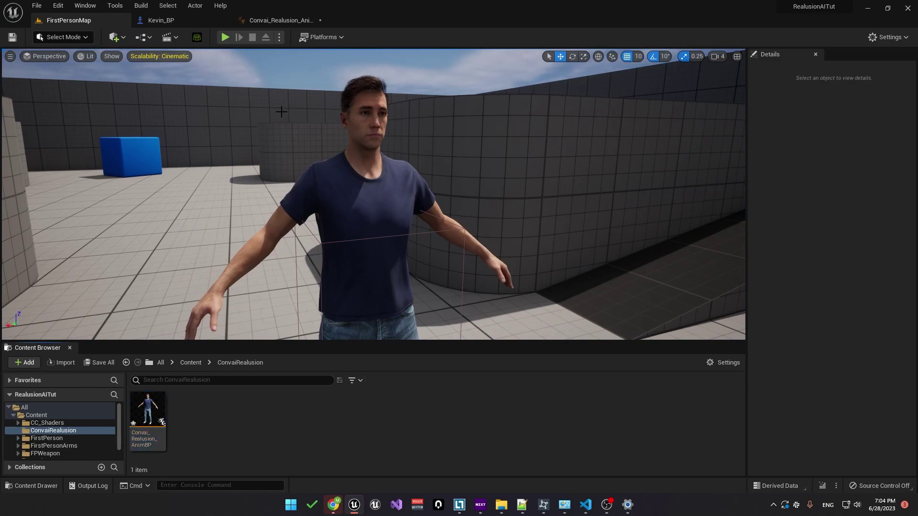
double_click(146, 430)
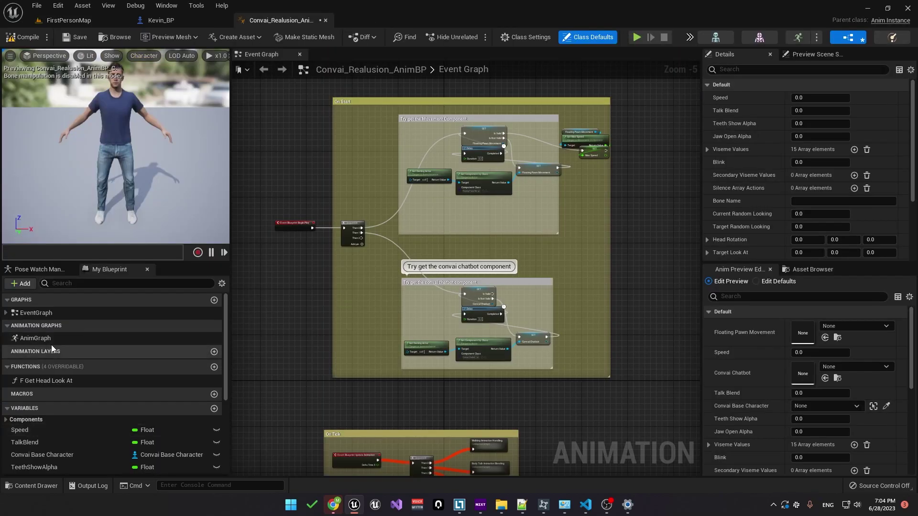
left_click(38, 340)
double_click(39, 340)
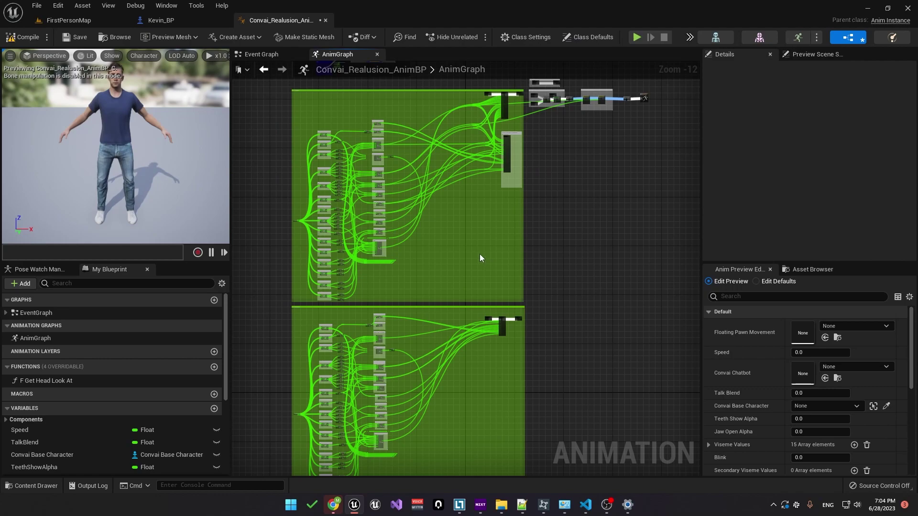
right_click_drag(466, 208, 475, 288)
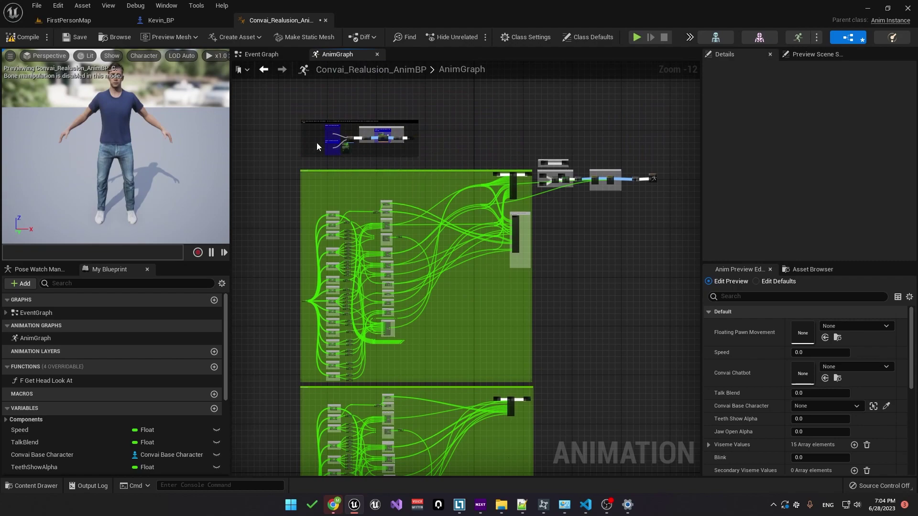
scroll(317, 142, "up", 9)
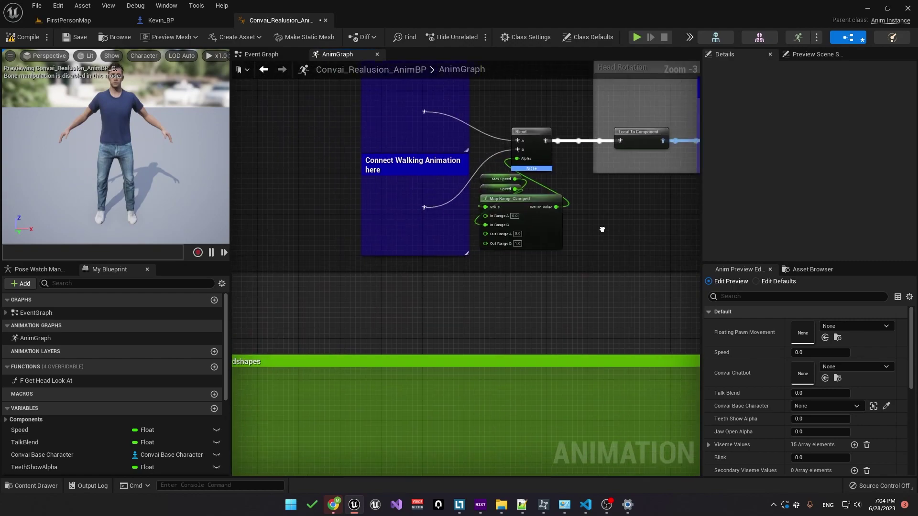
right_click_drag(602, 230, 510, 313)
scroll(481, 306, "up", 1)
right_click_drag(266, 279, 351, 330)
right_click_drag(343, 242, 366, 246)
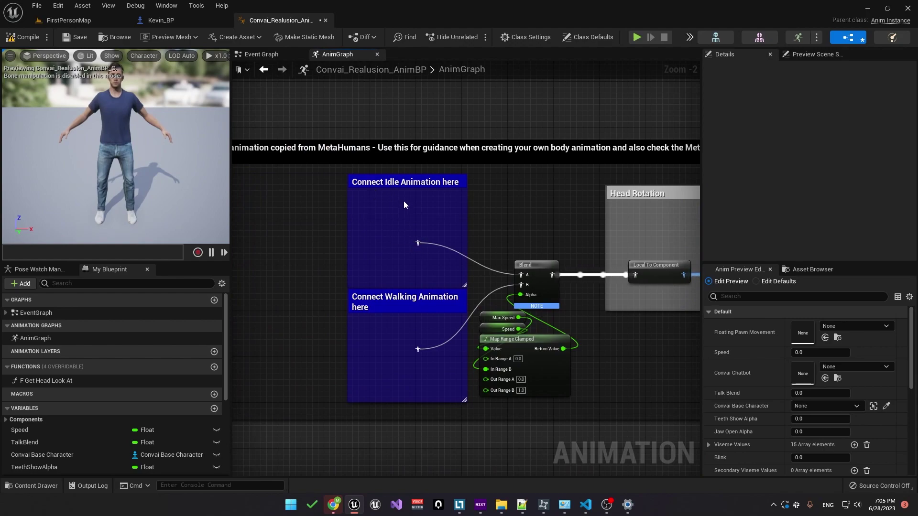
right_click_drag(390, 333, 350, 355)
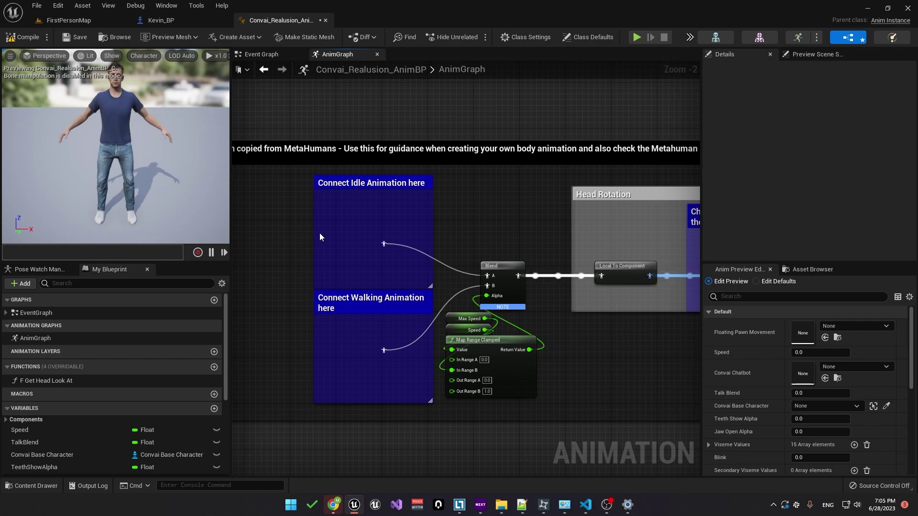
Add players for Kevin_Idle01_M_Motion and Kevin_Walk_M_Motion and connect them to the idle and walking inputs of the Blend node
right_click(290, 219)
type("play idl")
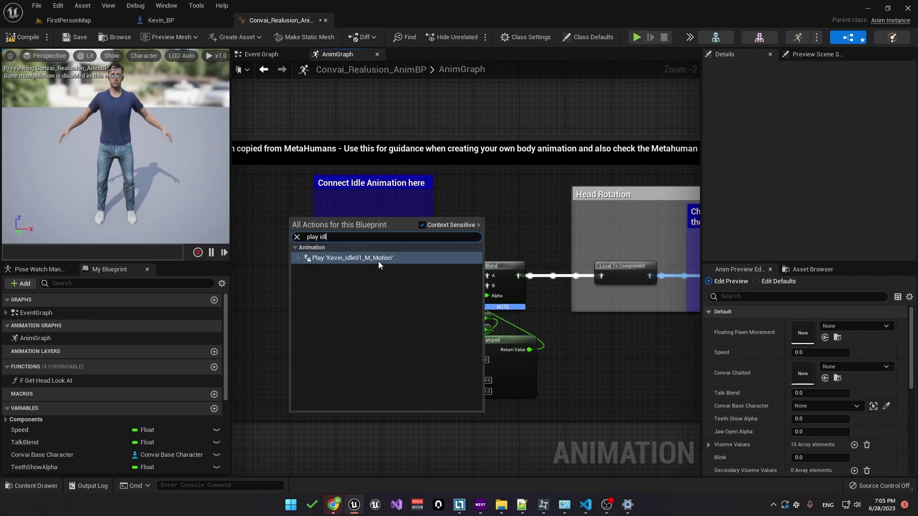
left_click(377, 258)
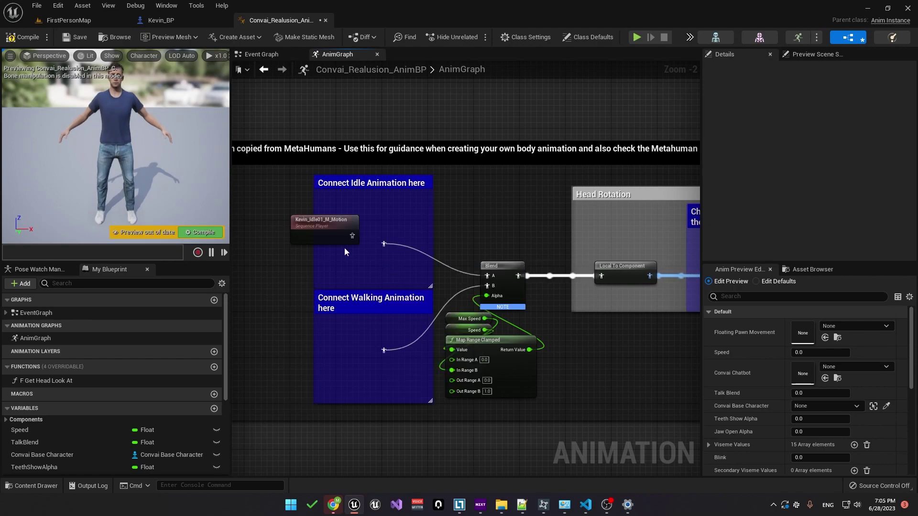
right_click(308, 342)
type("play walk")
key("Return")
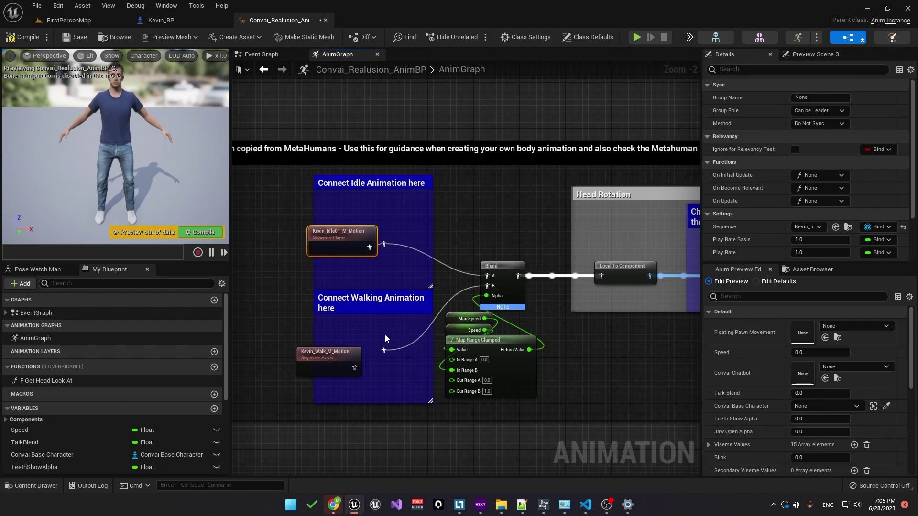
left_click_drag(349, 238, 354, 226)
left_click(409, 274)
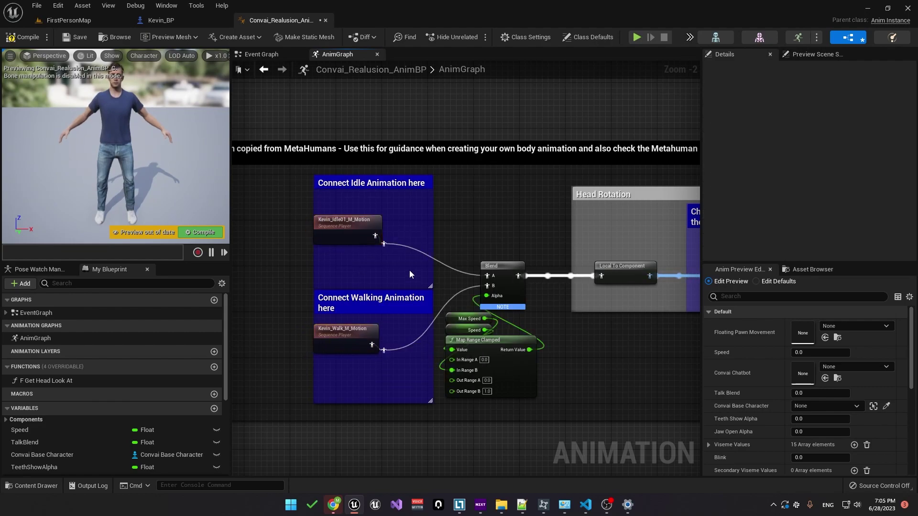
Set the Transform (Modify) Bone node in the Head Rotation section to the head bone, and compile and save the animation blueprint
right_click_drag(547, 232, 236, 223)
scroll(337, 241, "up", 4)
left_click(457, 179)
left_click(343, 214)
right_click_drag(333, 210, 259, 231)
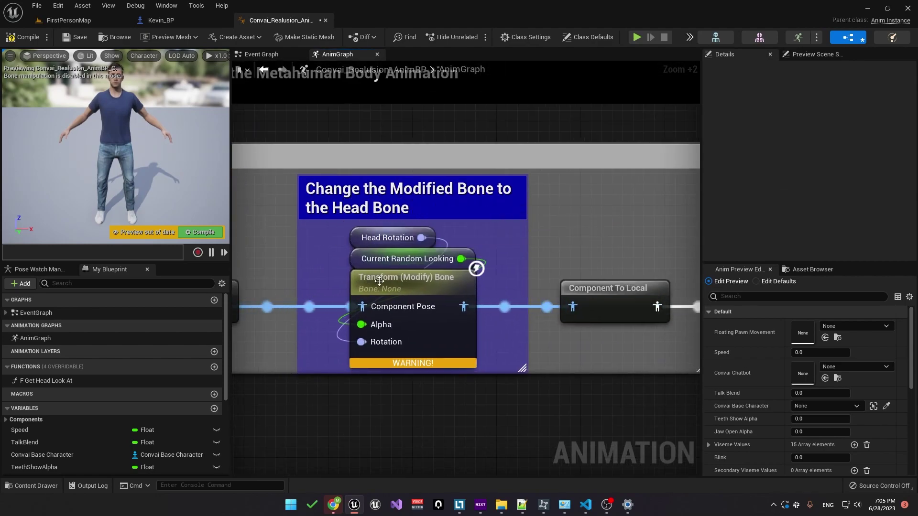
left_click(410, 279)
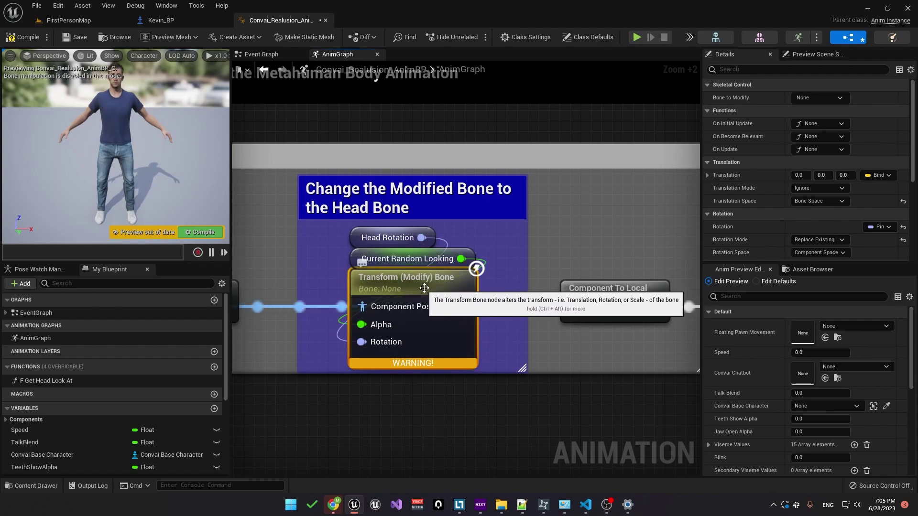
left_click(818, 97)
type("head")
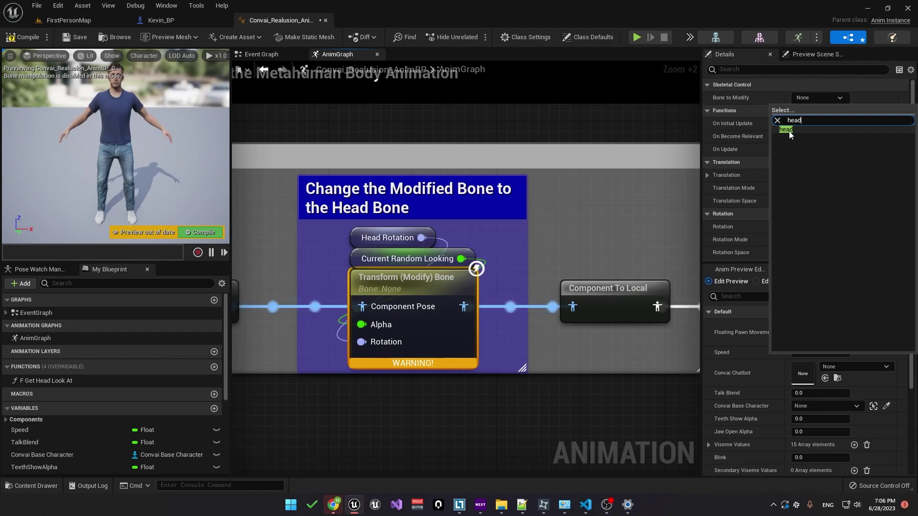
left_click(787, 129)
left_click(22, 37)
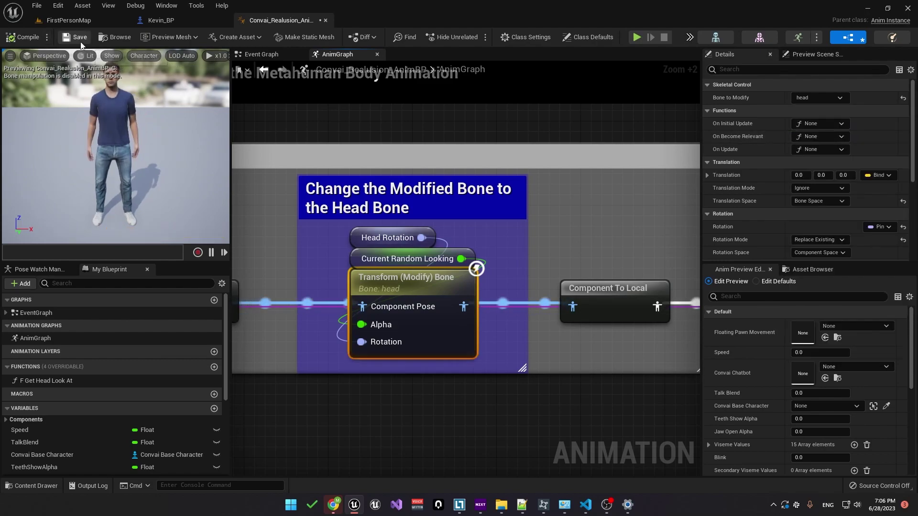
left_click(75, 37)
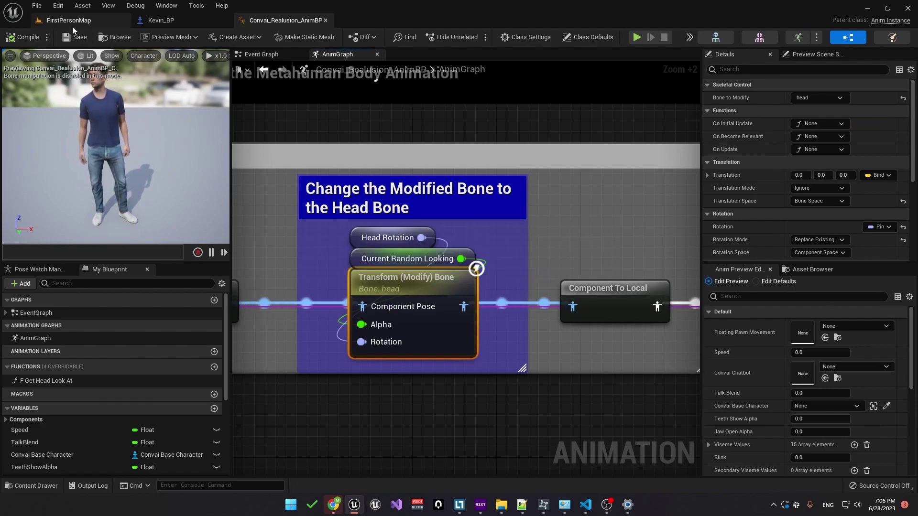
Play FirstPersonMap in full screen, walk up to Kevin and ask him by voice how he is
left_click(73, 26)
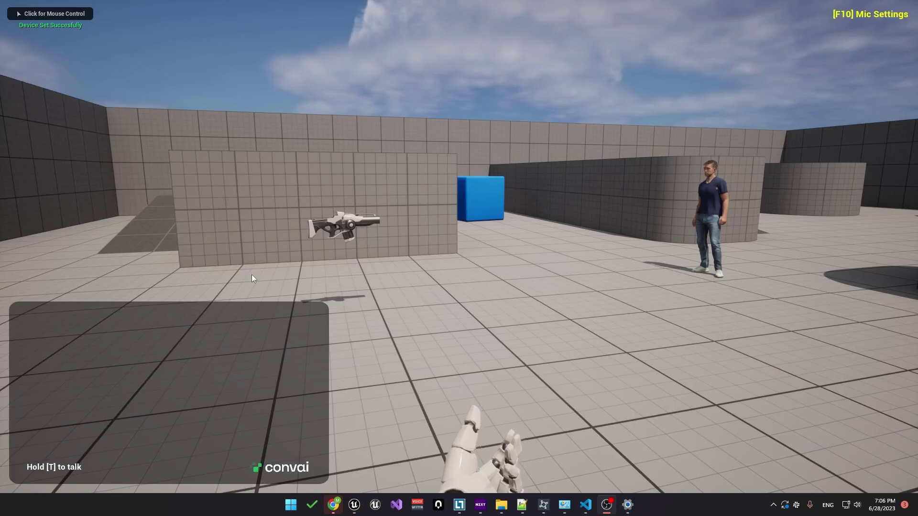
key("w")
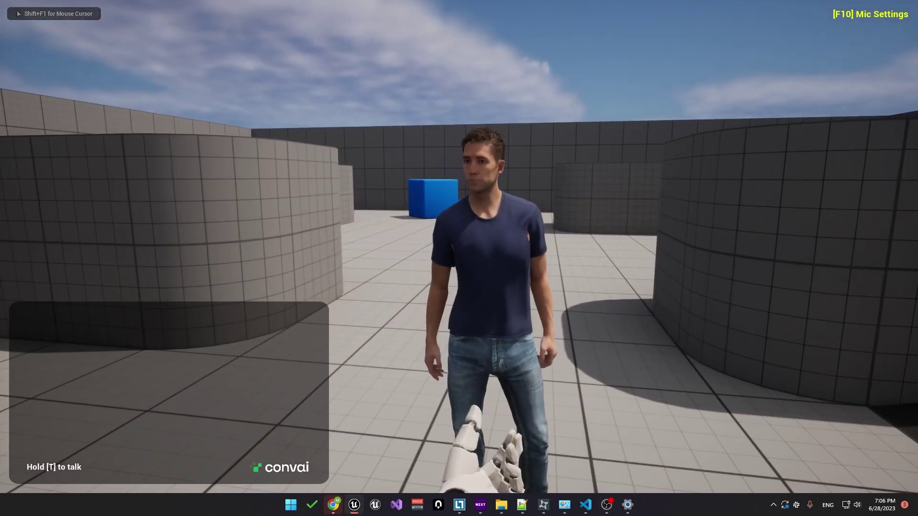
key("d")
key("t")
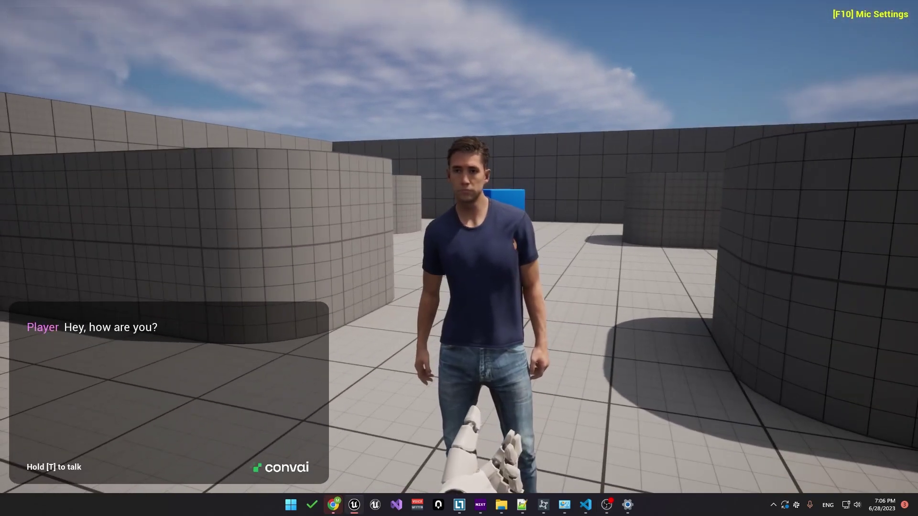
Move closer to Kevin and ask him by voice what he is doing here
key("w")
key("d")
key("a")
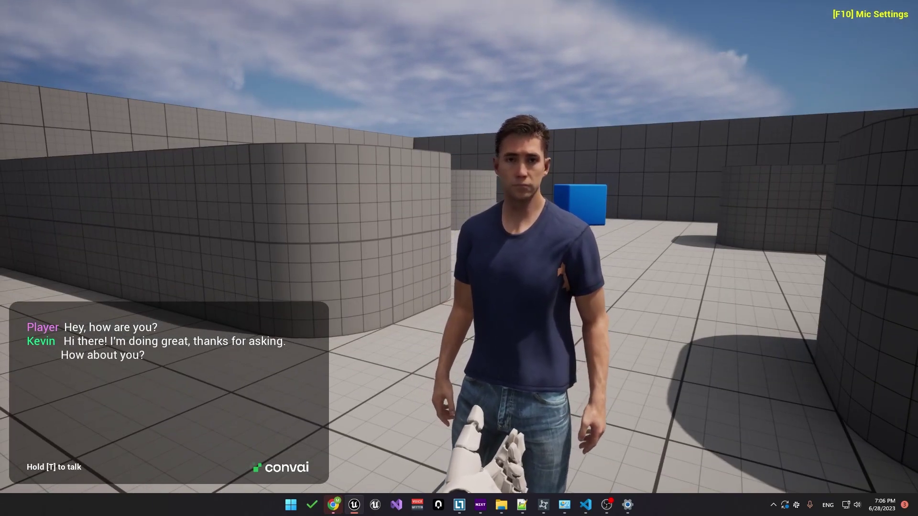
key("a")
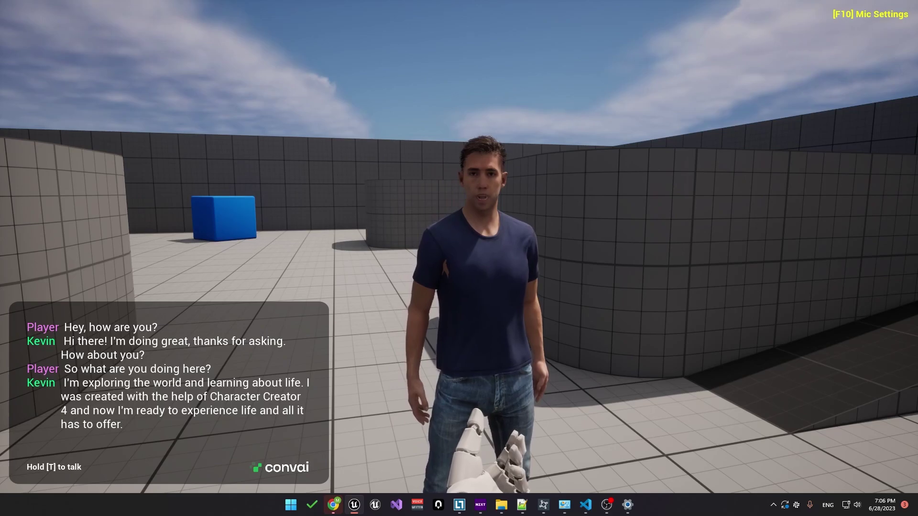
Circle Kevin from side to side to check his idle animation and head tracking, and end the play session
key("d")
key("d")
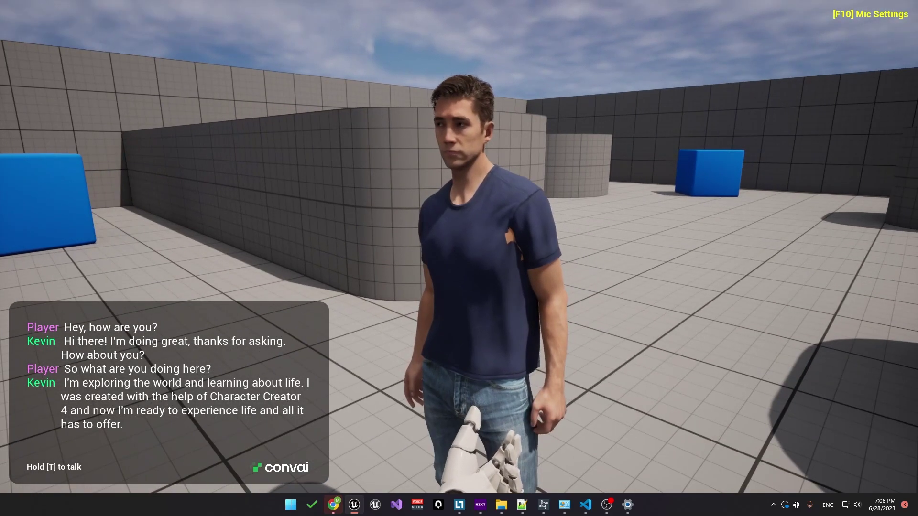
key("w")
key("a")
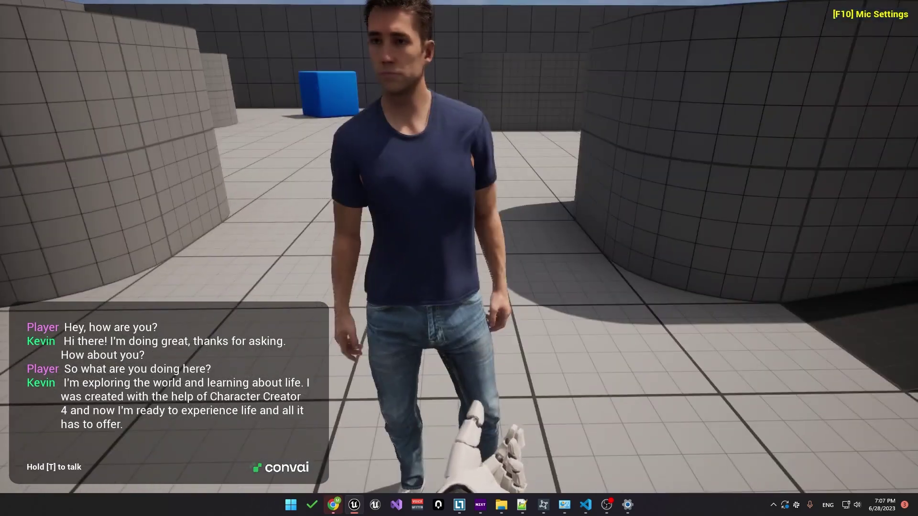
key("a")
key("a")
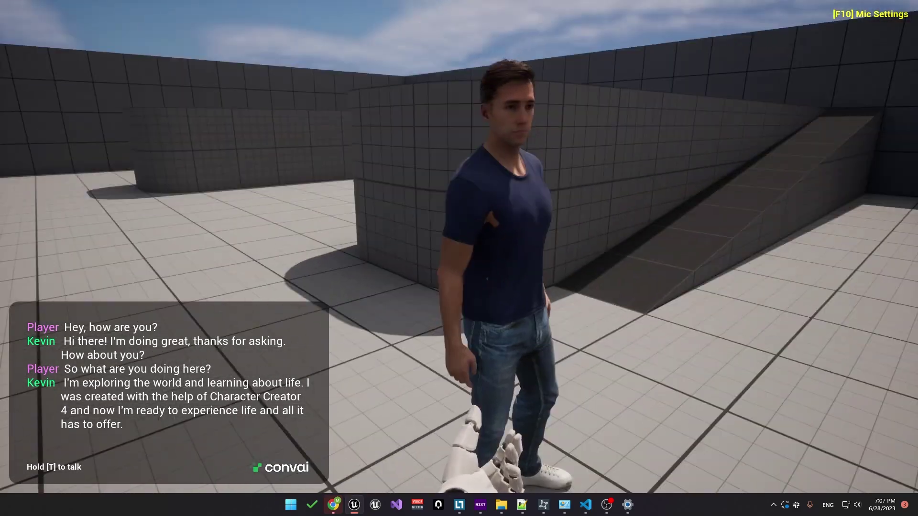
key("d")
key("d")
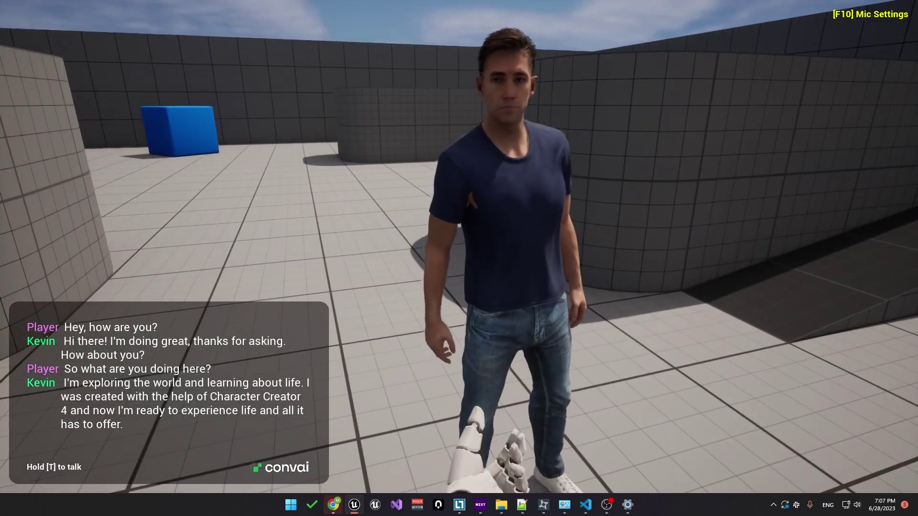
key("a")
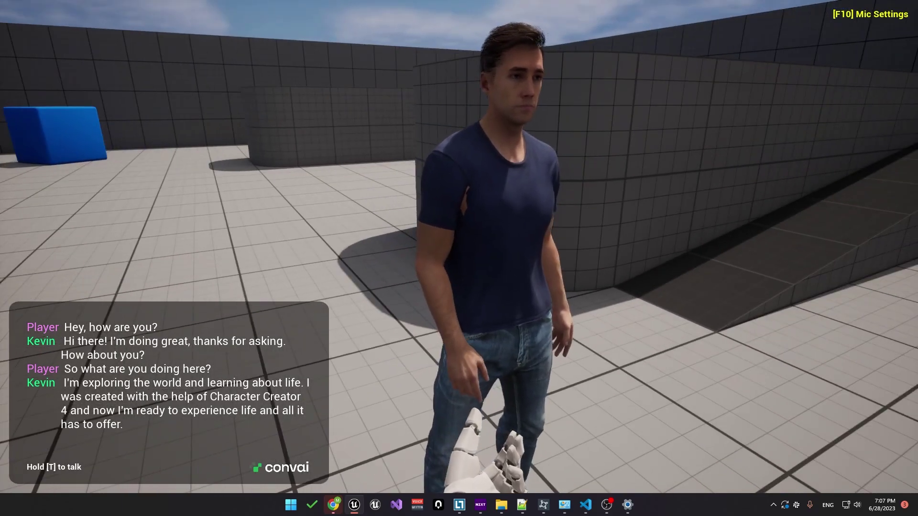
key("d")
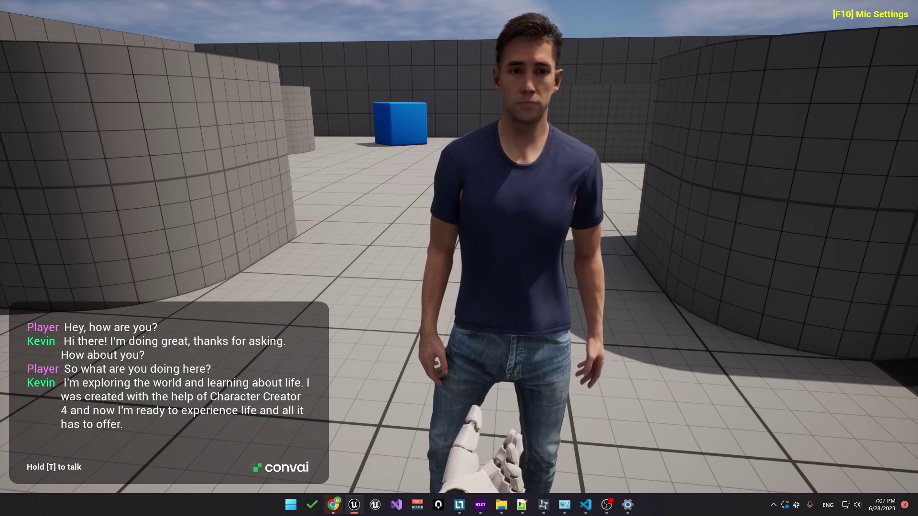
key("d")
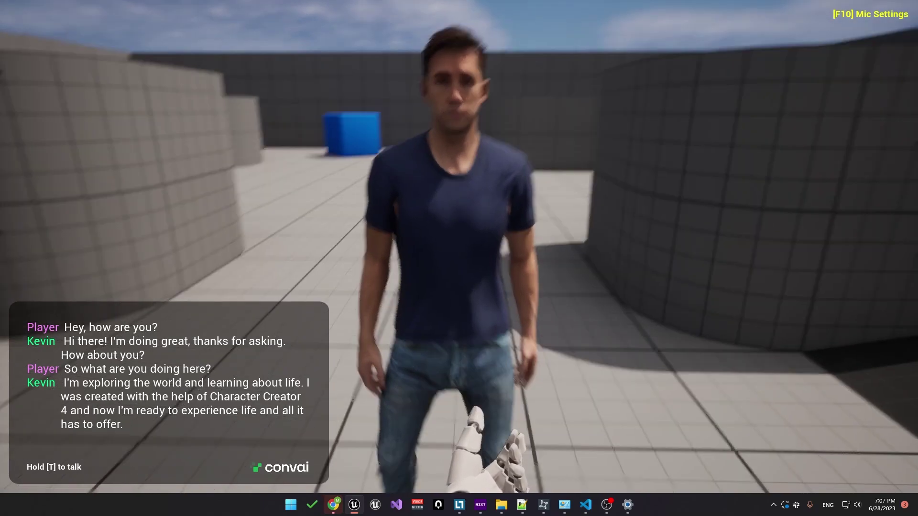
key("a")
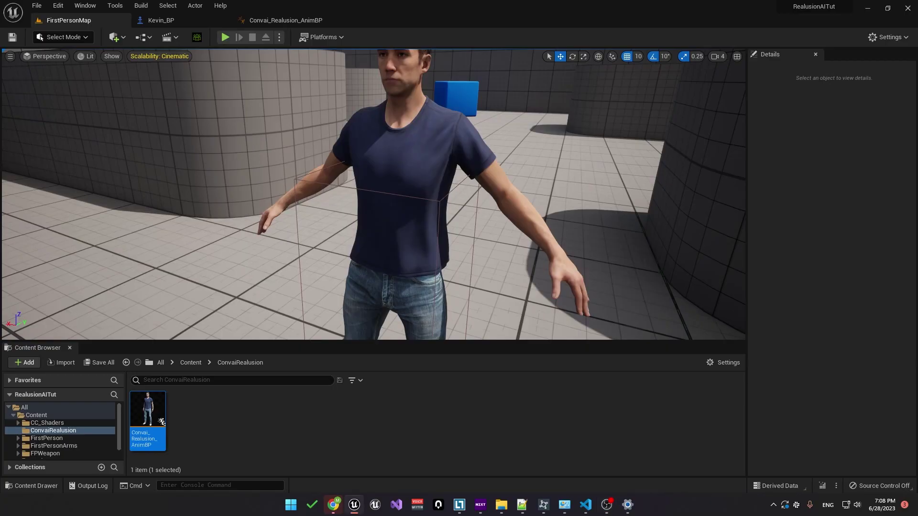
key("s")
right_click_drag(246, 221, 284, 207)
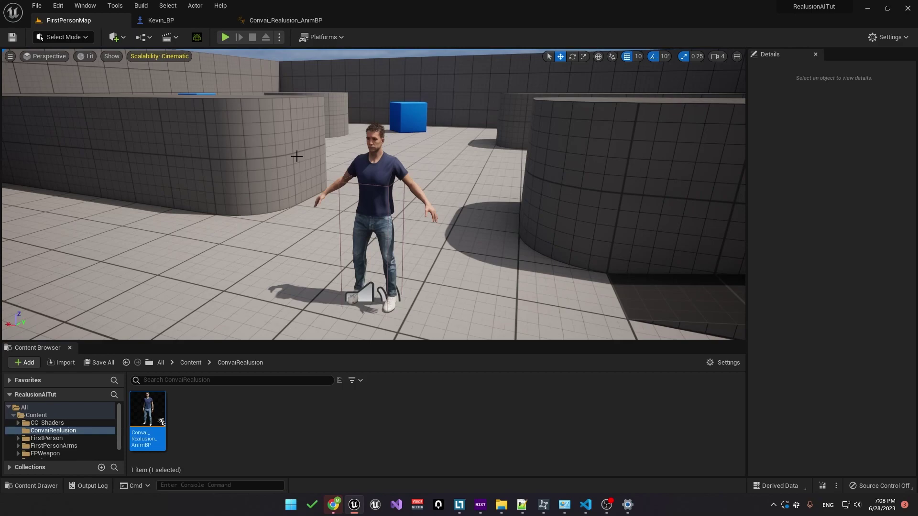
left_click(404, 122)
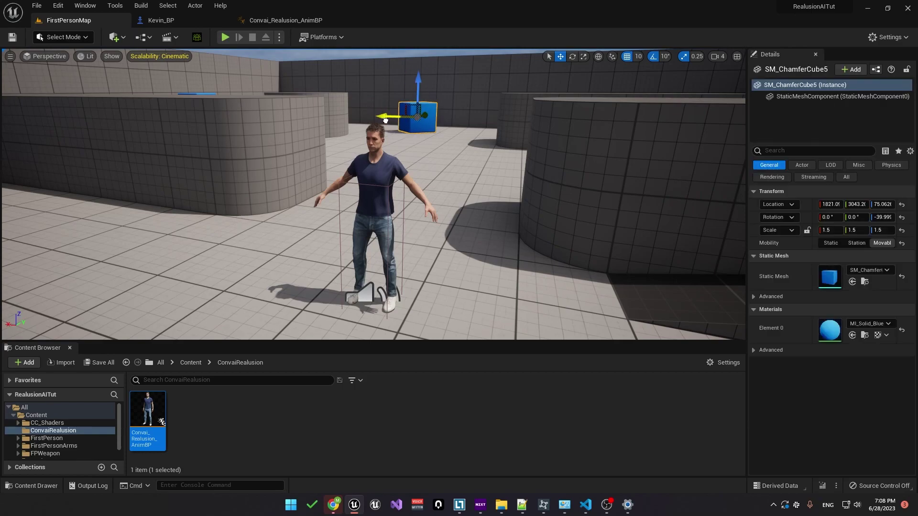
right_click_drag(424, 167, 415, 165)
key("Escape")
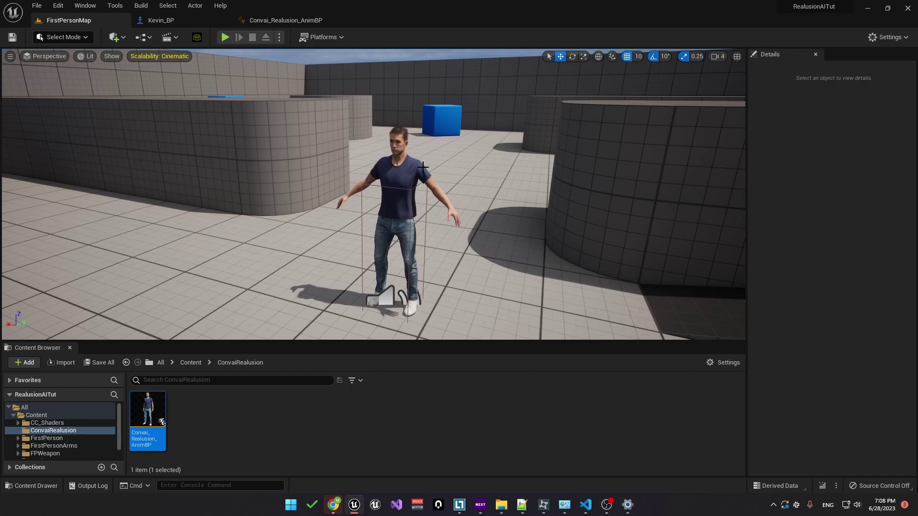
Find the NavMeshBoundsVolume among the placeable actors and place it on the floor near Kevin
key("s")
mouse_move(256, 142)
right_mouse_down()
mouse_move(256, 169)
mouse_move(256, 143)
right_mouse_up()
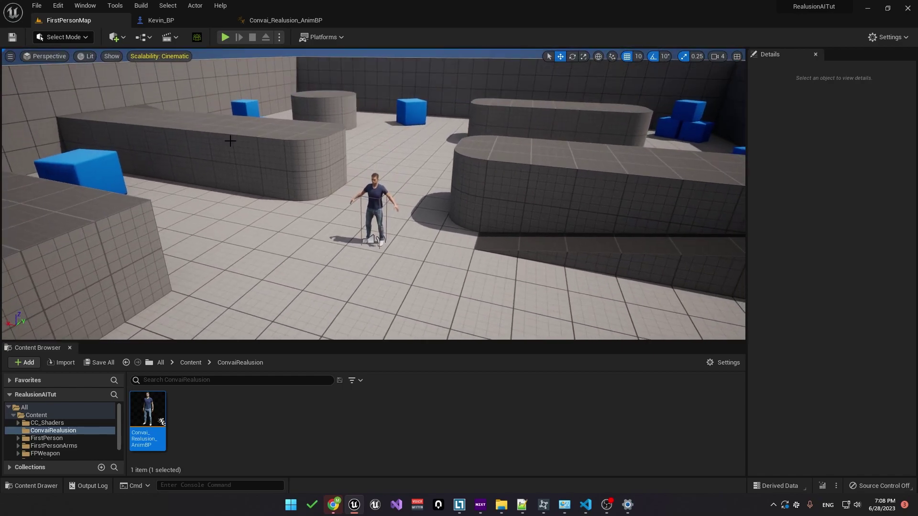
left_click(86, 6)
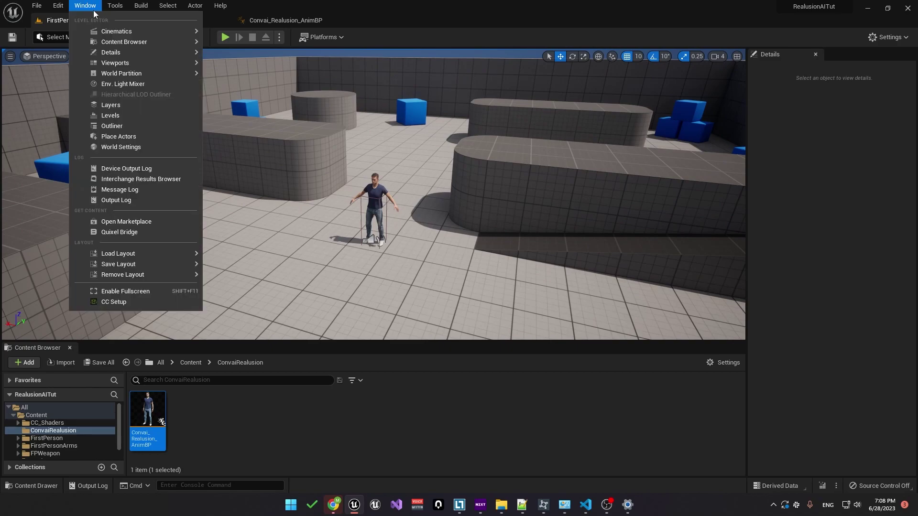
left_click(115, 136)
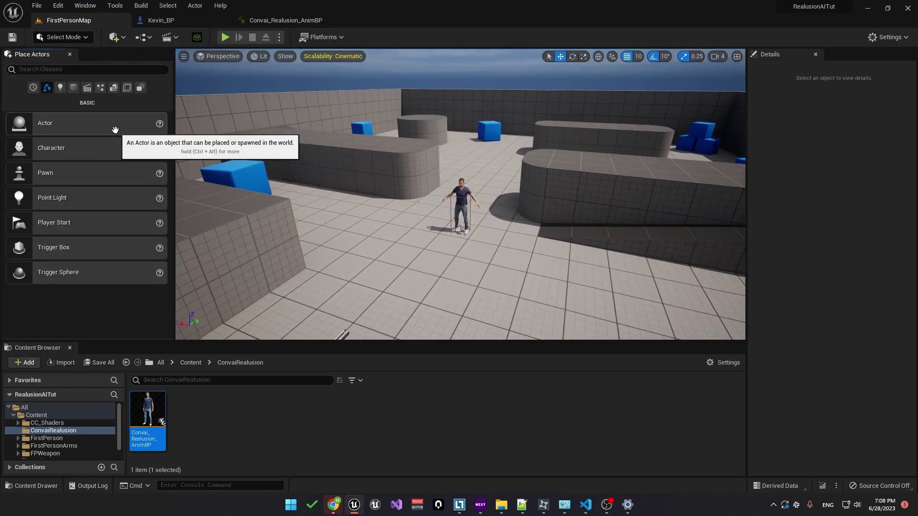
left_click(68, 70)
type("nav")
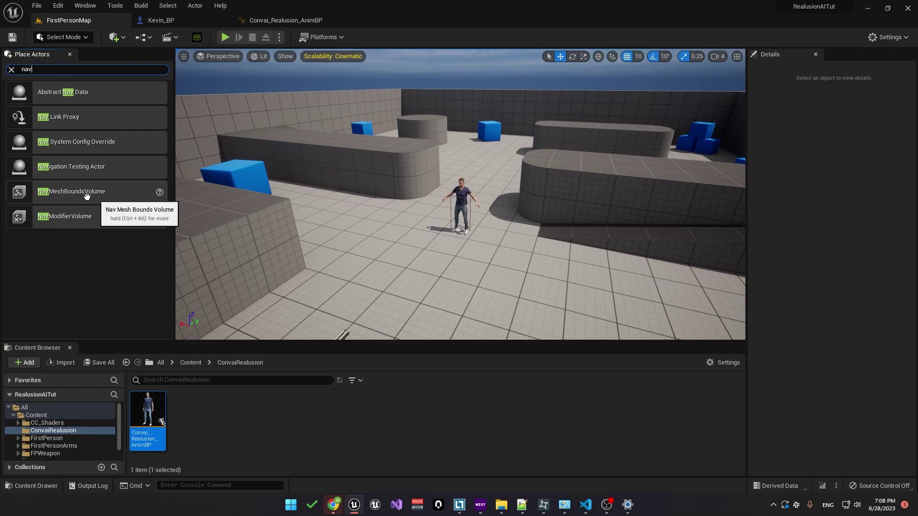
left_click_drag(67, 194, 367, 264)
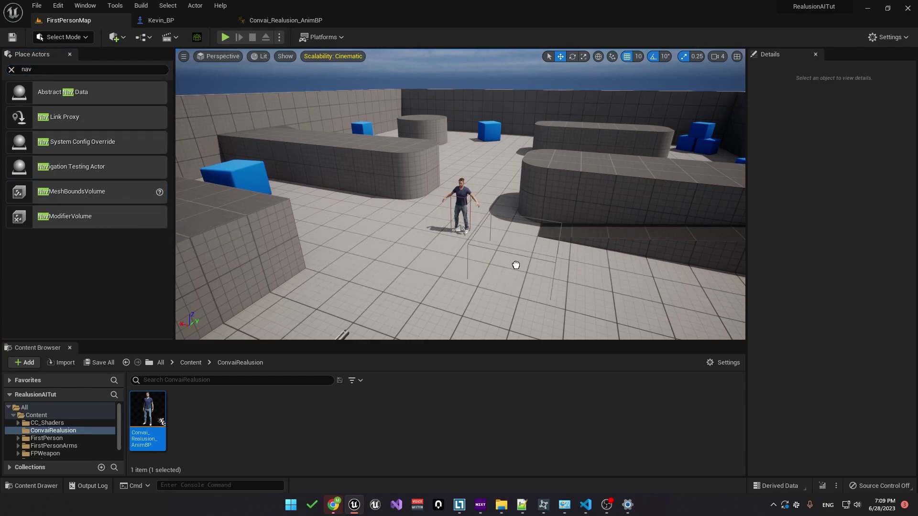
left_click_drag(516, 265, 516, 265)
Scale the NavMeshBoundsVolume to 22.5 in X and Y and 3.0 in Z so it spans the whole level
right_click_drag(418, 255, 497, 260)
key("e")
key("r")
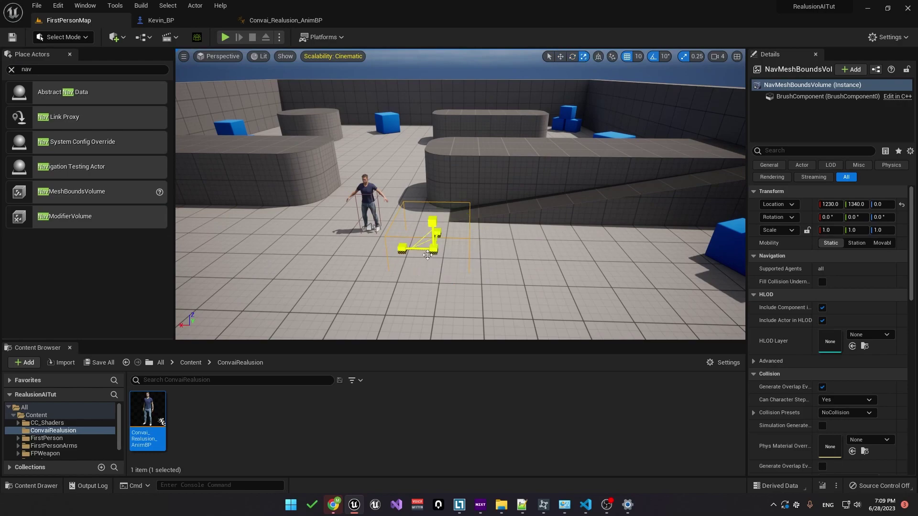
left_click_drag(434, 249, 399, 252)
key("s")
right_click_drag(400, 252, 503, 287)
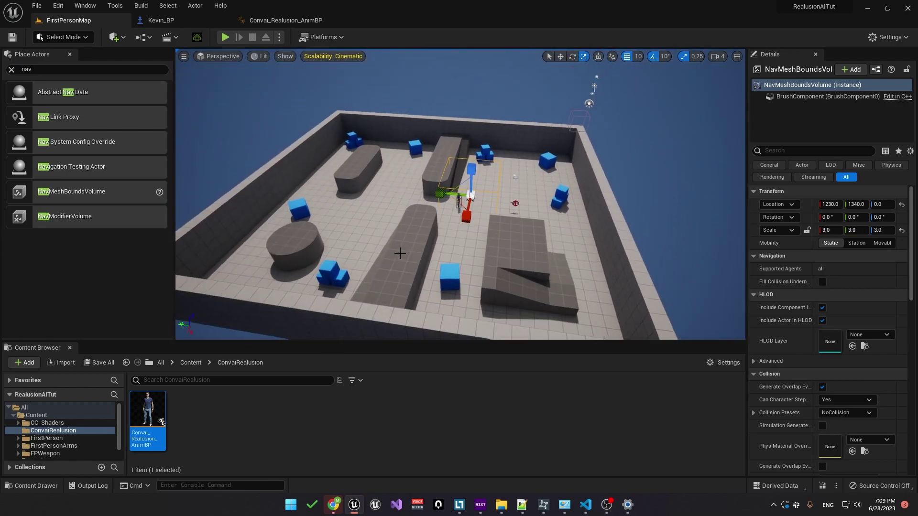
left_click_drag(457, 205, 373, 254)
Centre the NavMeshBoundsVolume over the arena at location X 1030, Y 1730, Z 0
right_click_drag(459, 216, 431, 225)
key("s")
key("w")
left_click_drag(452, 164, 416, 164)
left_click_drag(452, 189, 455, 175)
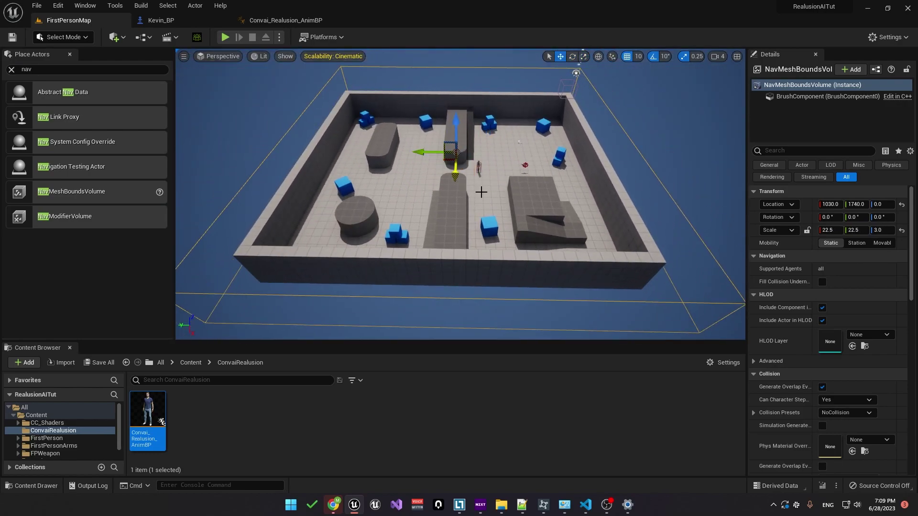
left_click(830, 203)
type("0")
left_click(855, 205)
type("0")
key("Return")
left_click_drag(554, 122, 445, 157)
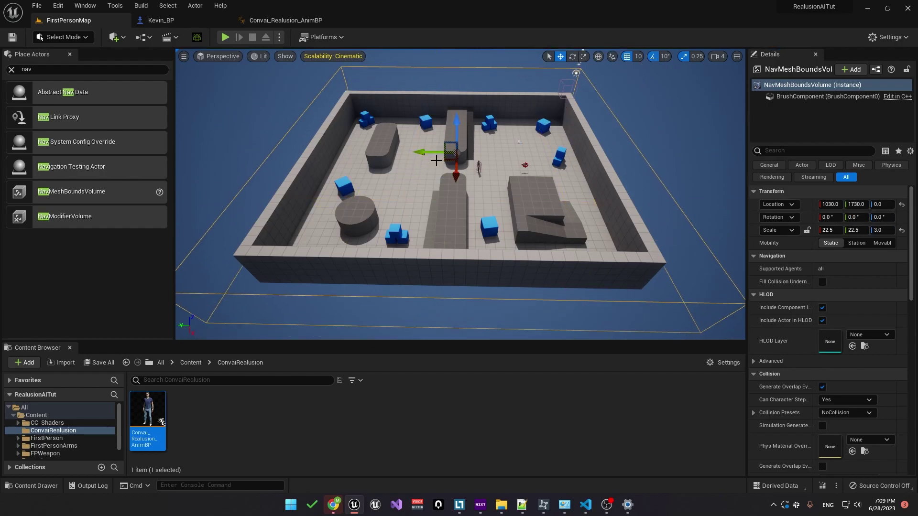
Toggle the navigation mesh display on and off to check its coverage of the floor around Kevin
key("w")
right_click_drag(445, 158, 330, 177)
right_click_drag(404, 204, 421, 185)
key("p")
key("a")
key("s")
key("p")
right_click_drag(521, 216, 431, 218)
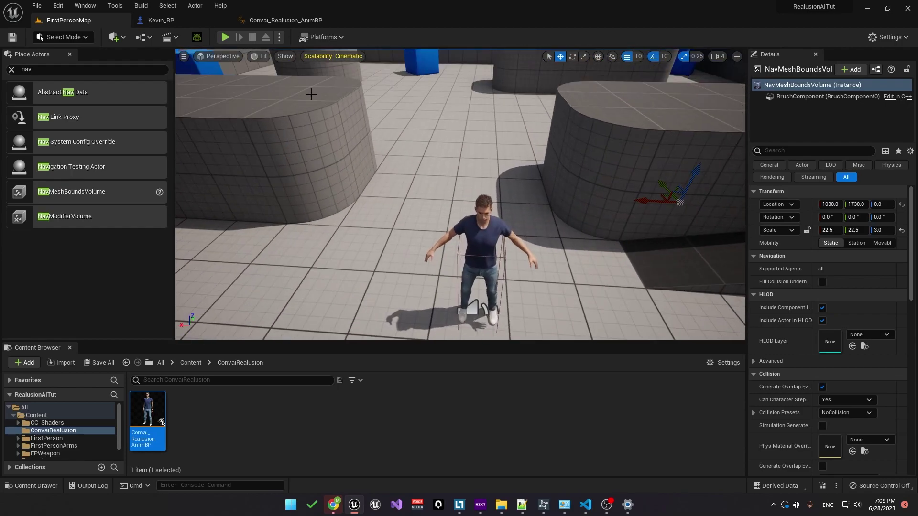
Play the level full screen, ask Kevin by voice to follow, walk around the arena to test his following, and end the session
left_click(225, 37)
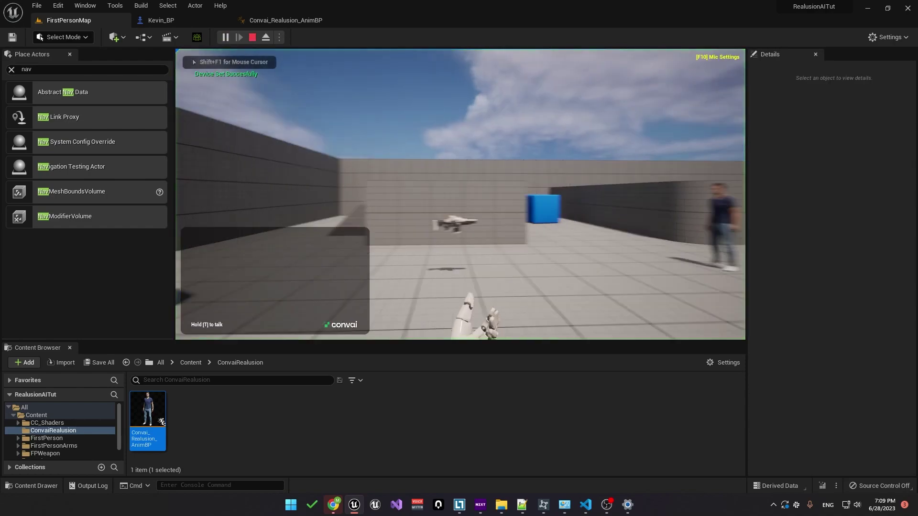
key("F11")
key("t")
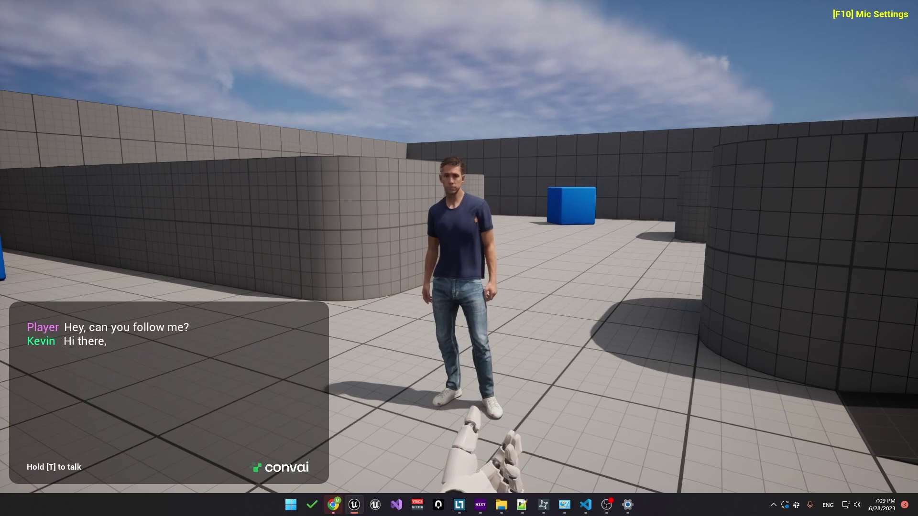
key("w")
key("d")
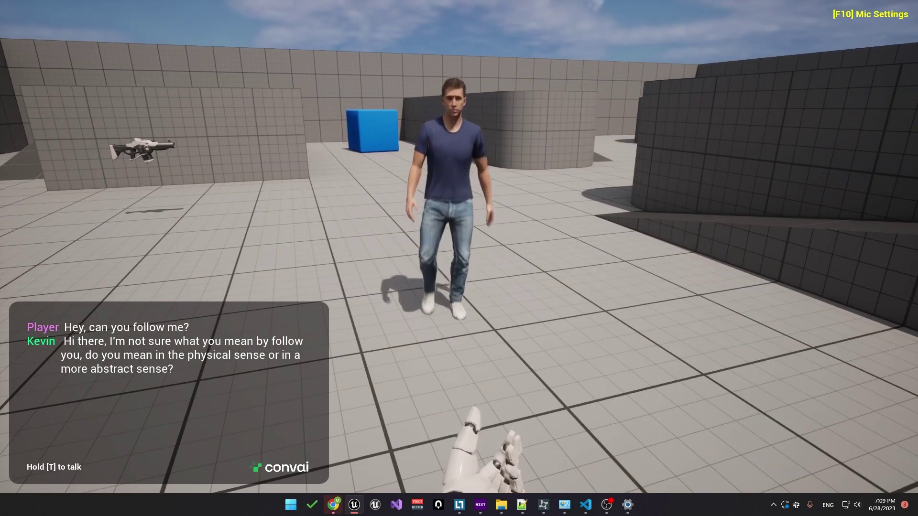
key("a")
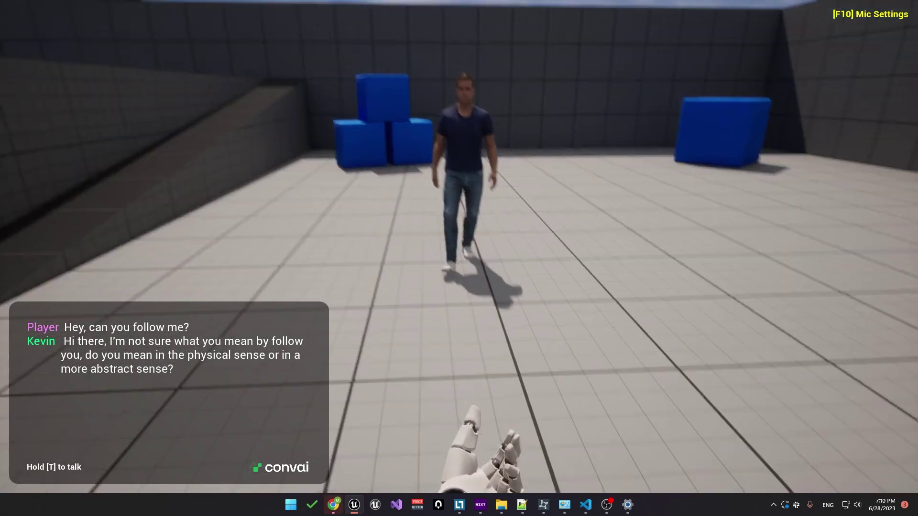
key("d")
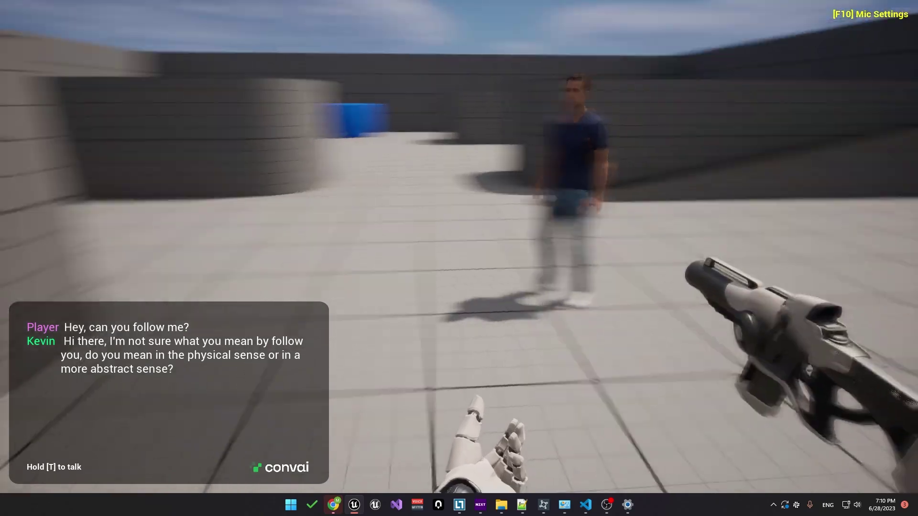
key("s")
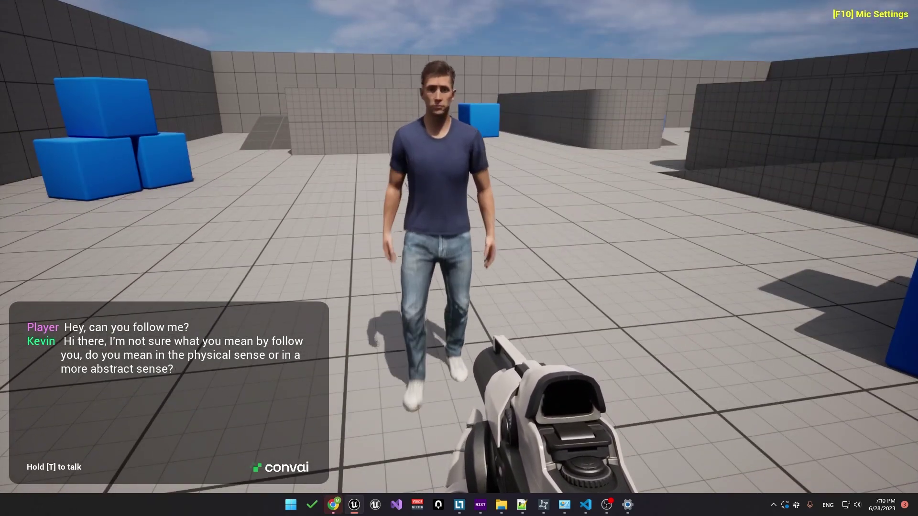
key("shift+F1")
left_click(499, 222)
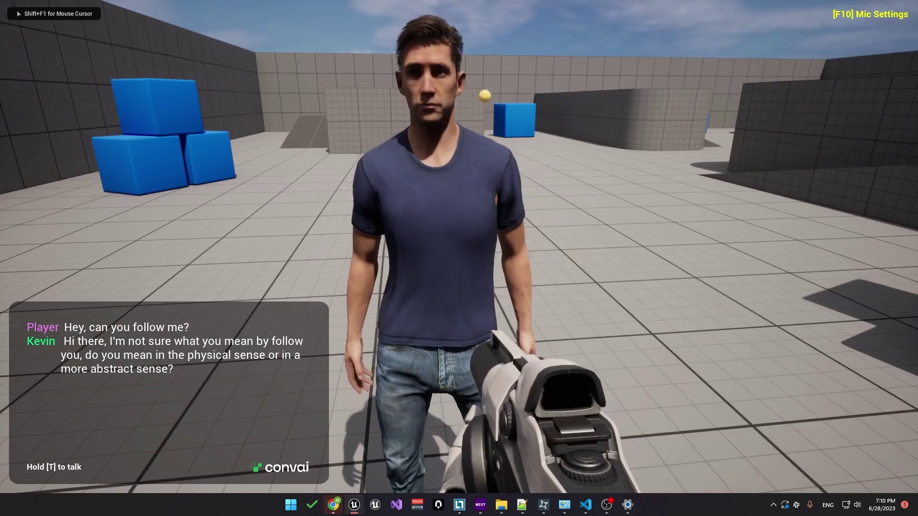
key("F11")
key("Escape")
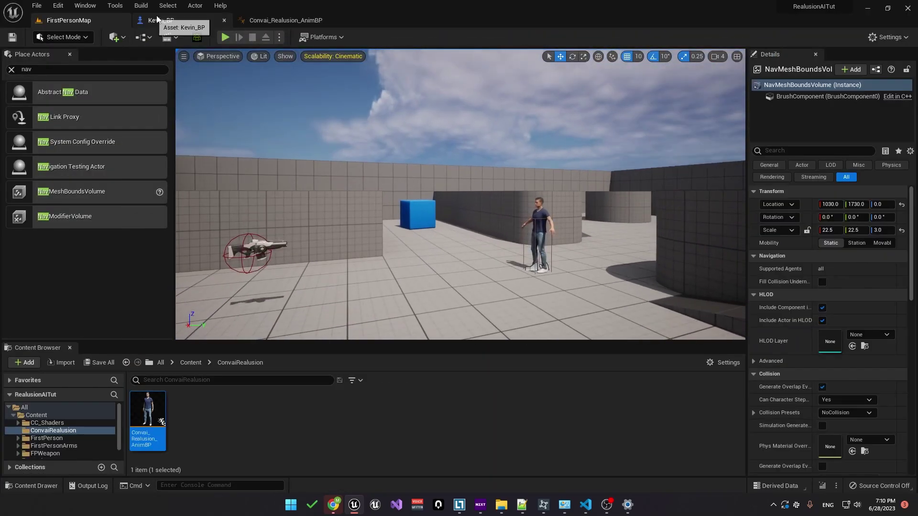
Open the Max Speed value of Kevin_BP's FloatingPawnMovement component for editing, and save the blueprint
left_click(156, 21)
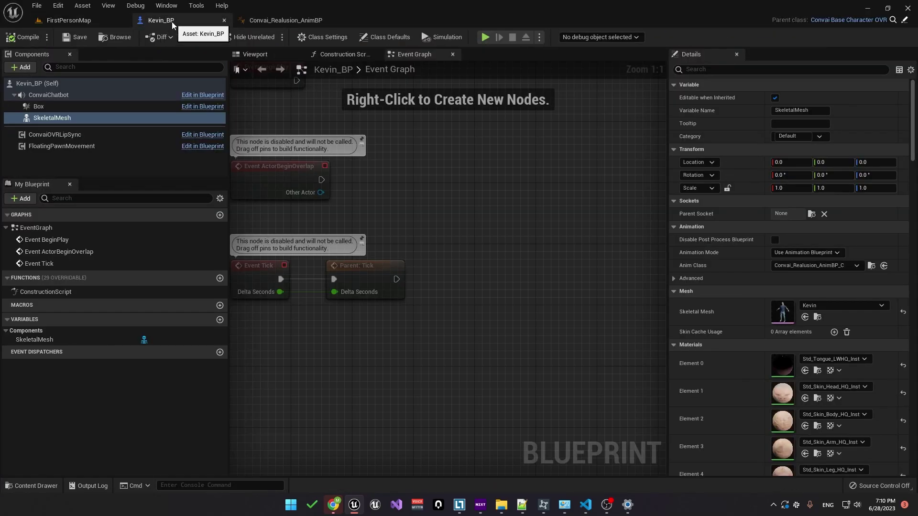
left_click(65, 149)
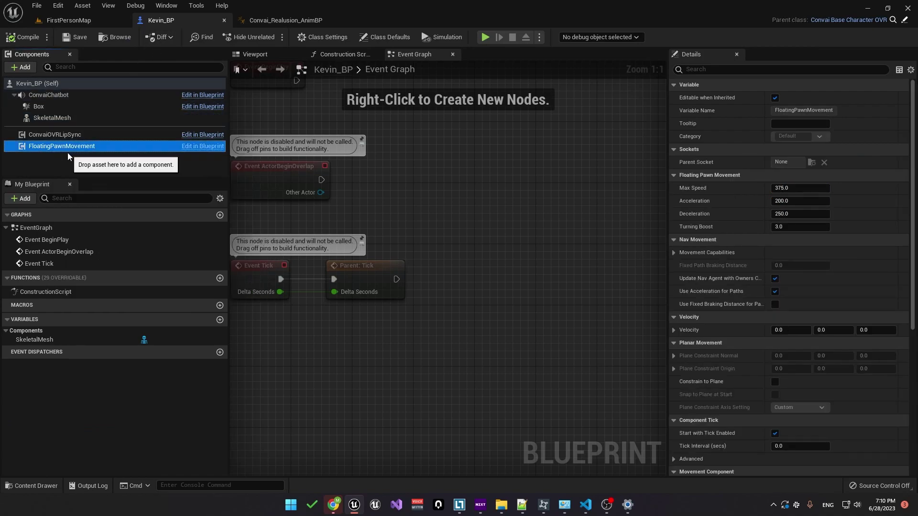
left_click(803, 190)
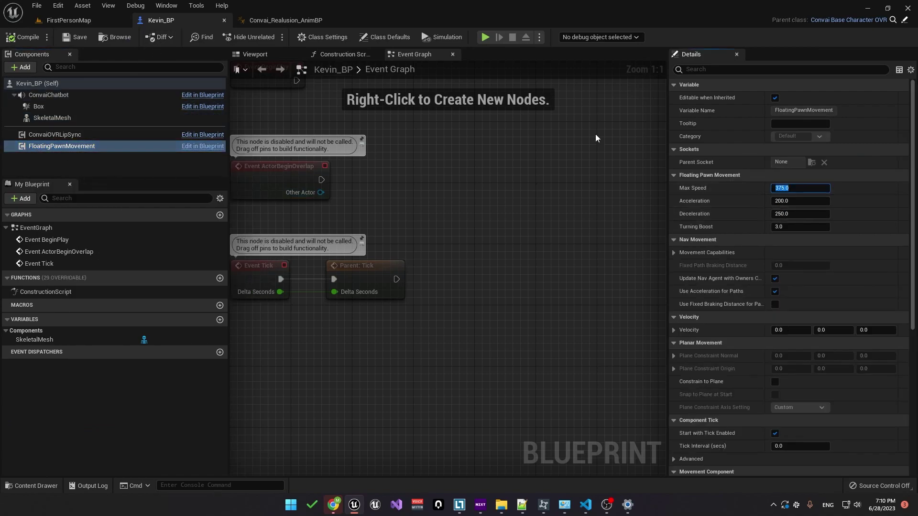
left_click(72, 38)
left_click(68, 20)
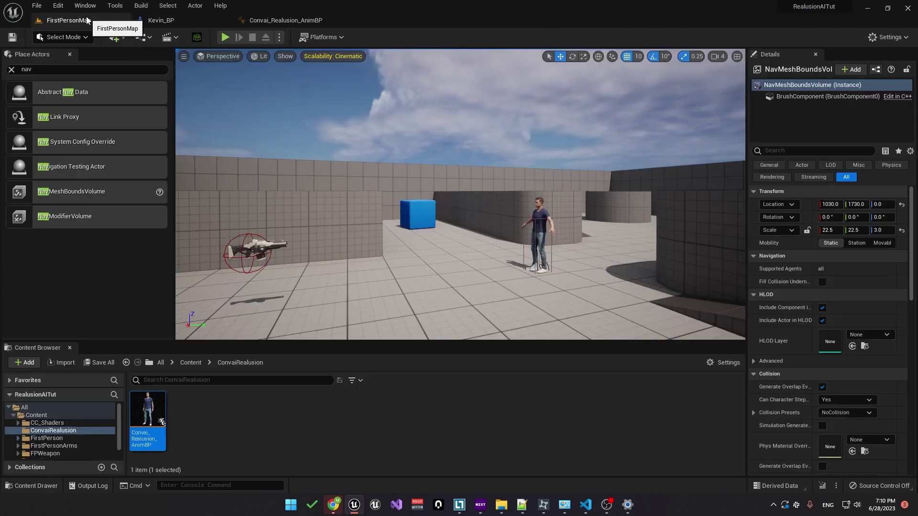
Play the level full screen again, tell Kevin "Hey, please follow me" by voice, and walk away to test his following
left_click(225, 37)
left_click(319, 144)
key("F11")
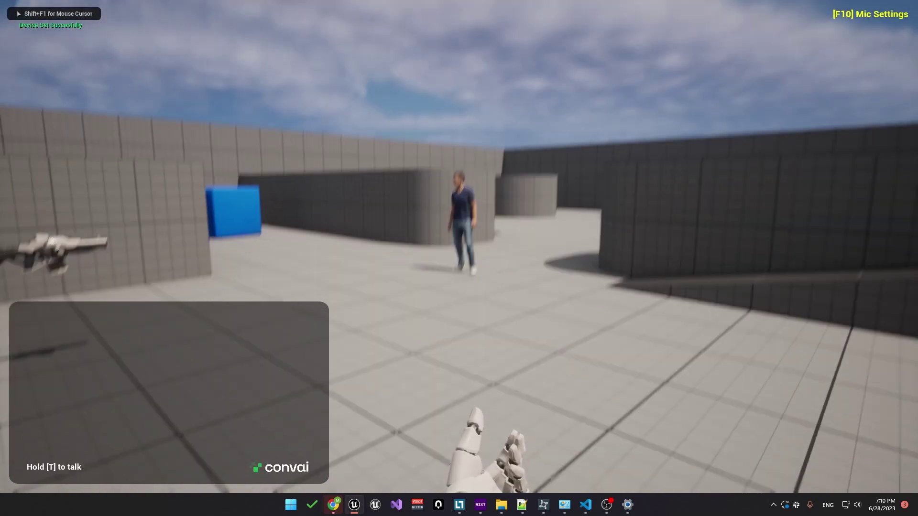
key("t")
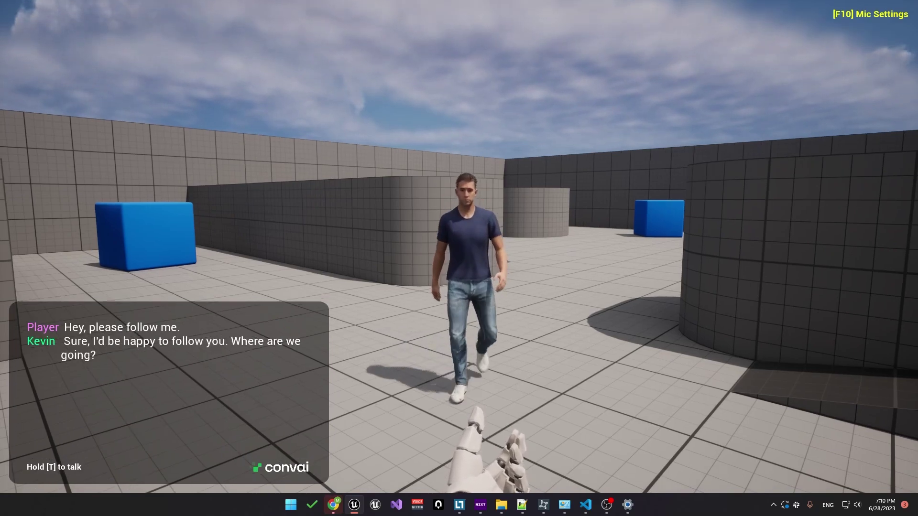
key("d")
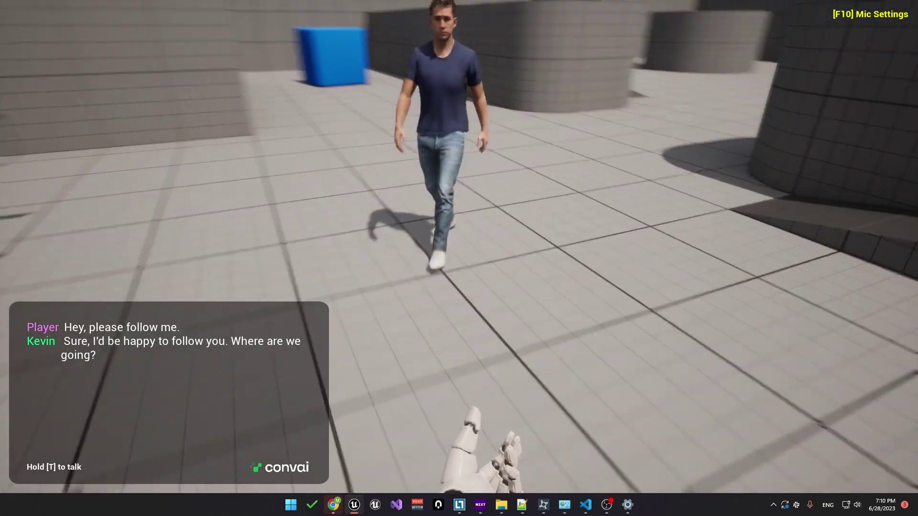
key("s")
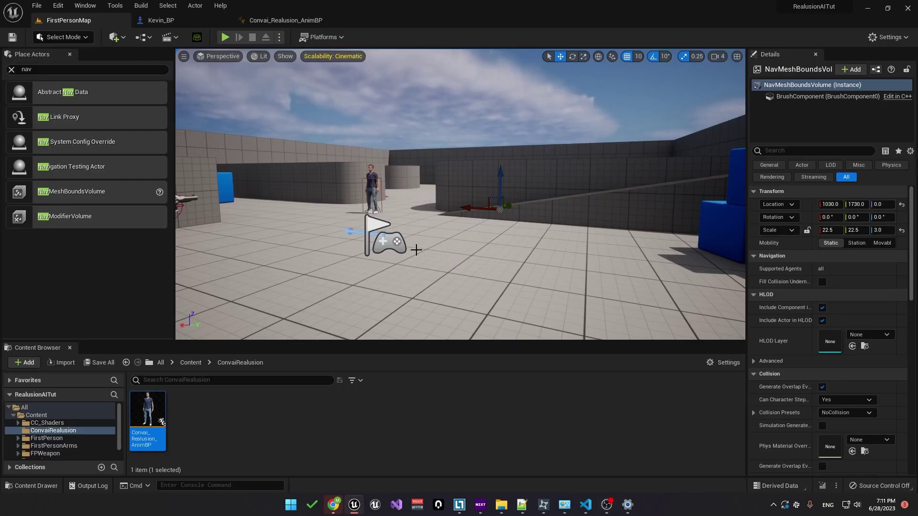
key("Escape")
Add an entry to the placed Kevin_BP's Objects array that references the blue cube near him, and name it Cube
key("w")
right_click_drag(416, 249, 423, 252)
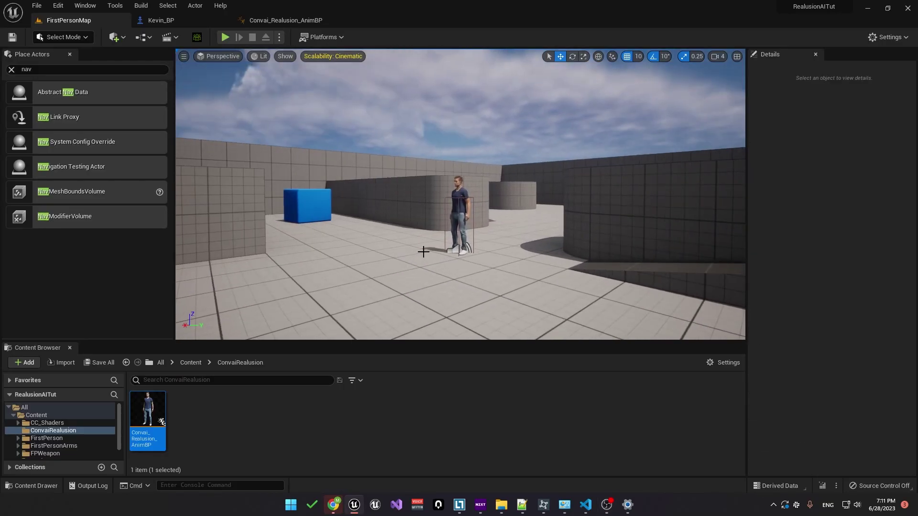
left_click(310, 203)
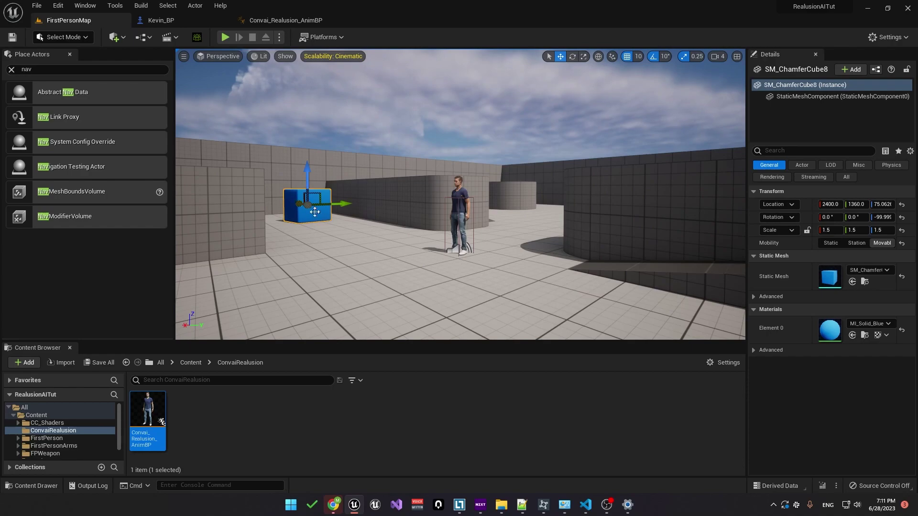
left_click(462, 206)
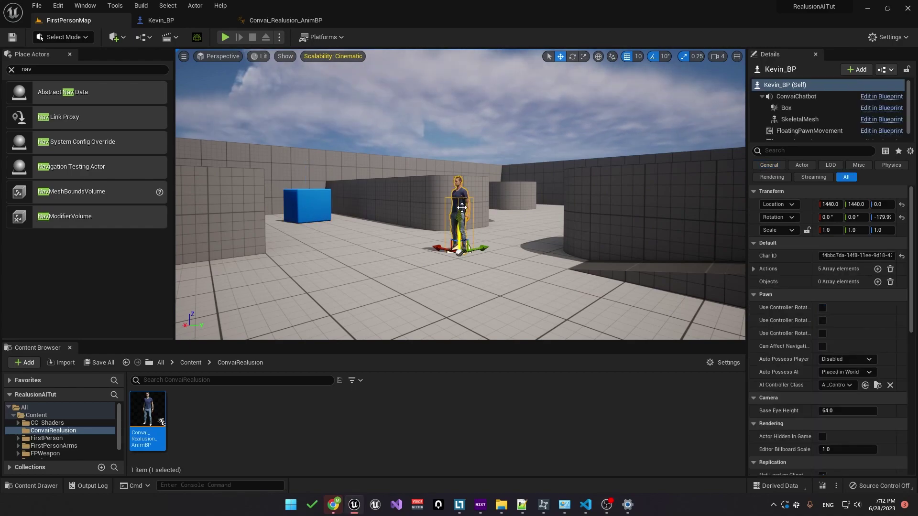
left_click(878, 282)
left_click(762, 296)
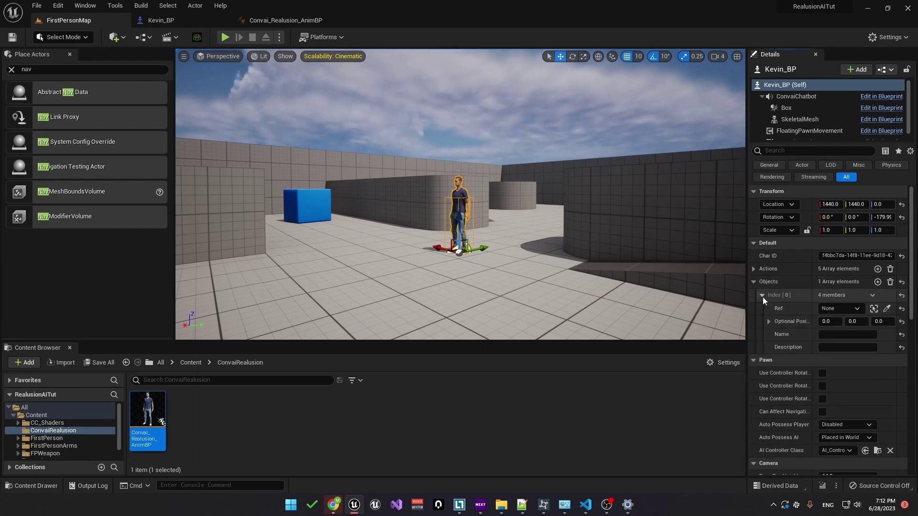
left_click(888, 311)
left_click(309, 208)
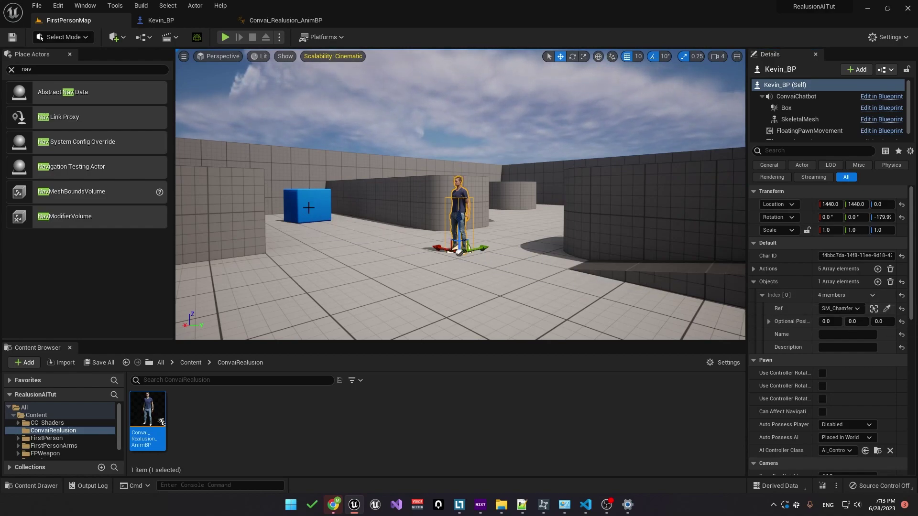
left_click(847, 334)
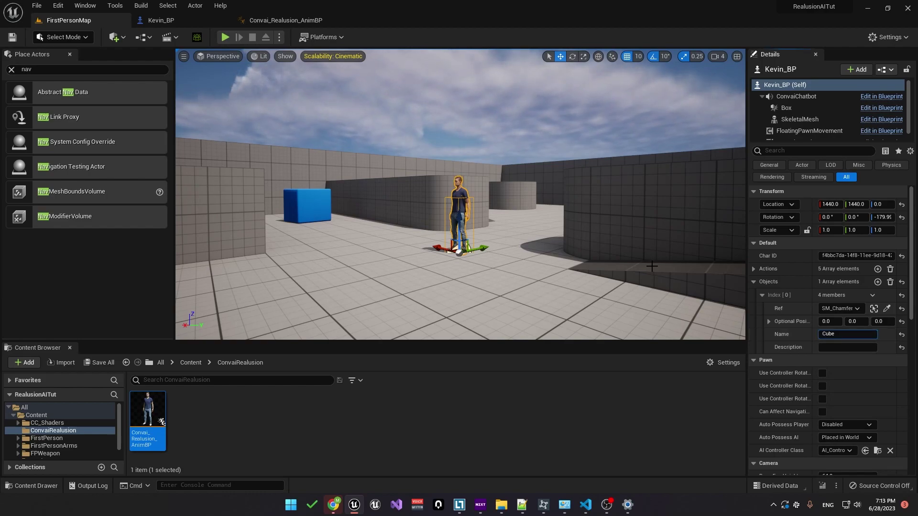
left_click(808, 352)
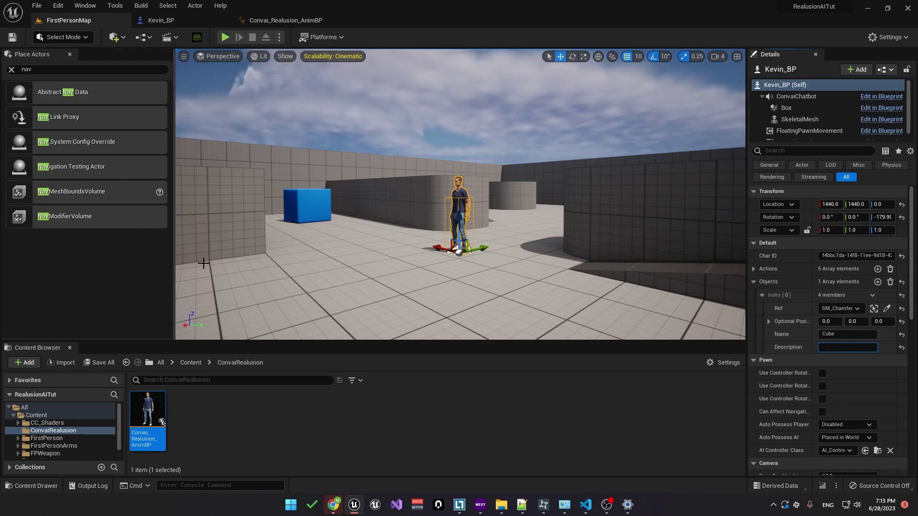
Play the level full screen and ask Kevin by voice to move to the box and back, watching his movement
left_click(225, 37)
key("F11")
key("w")
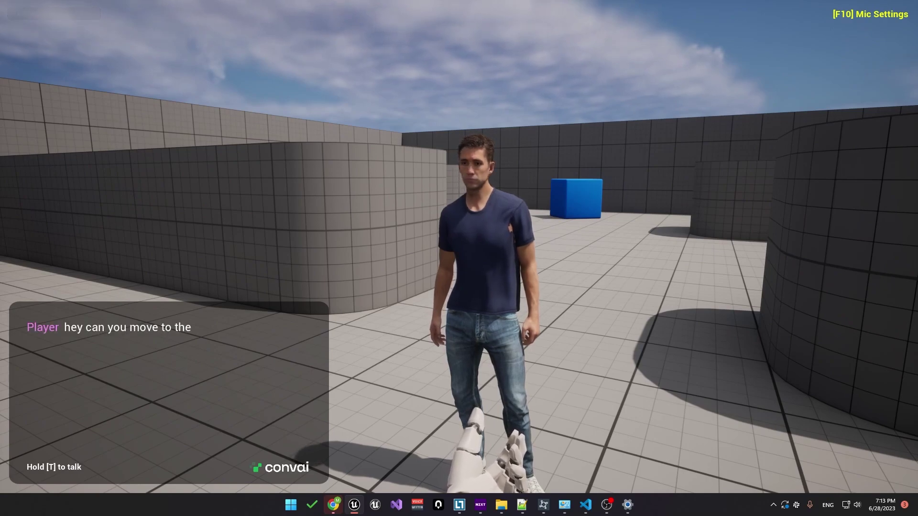
key("t")
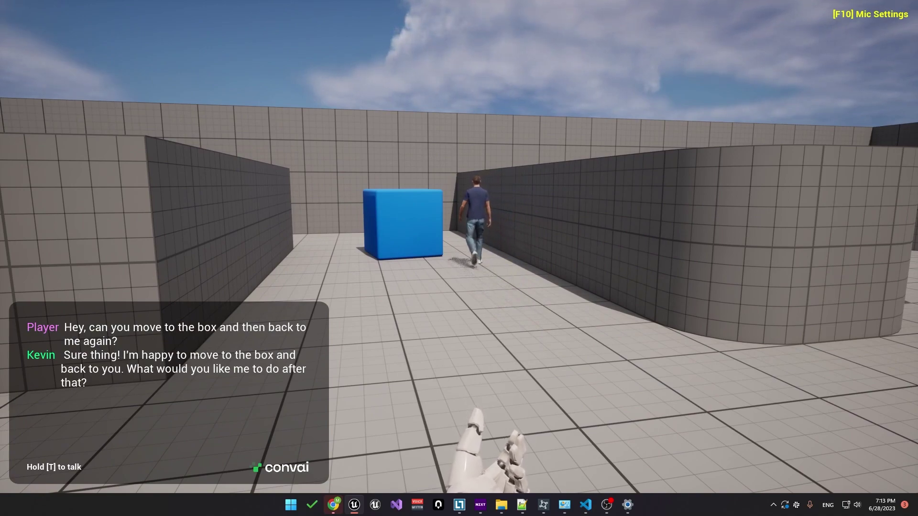
key("w")
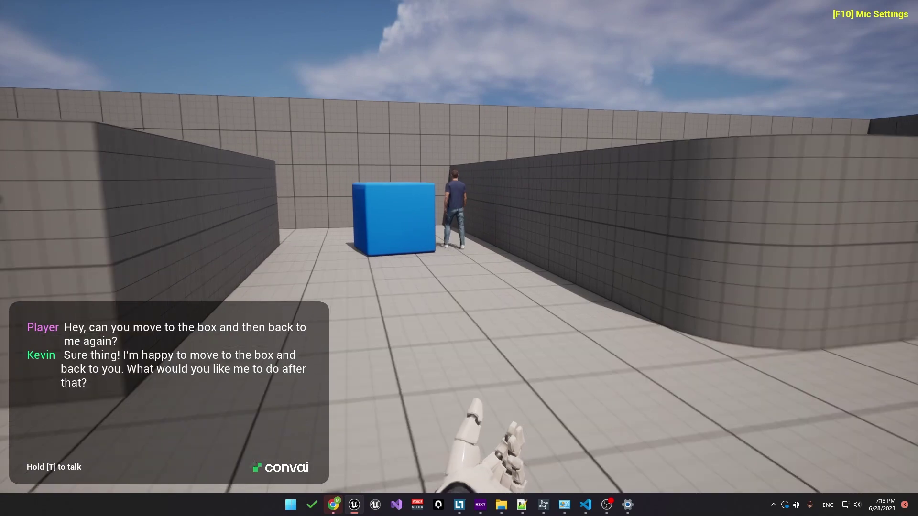
key("w")
key("d")
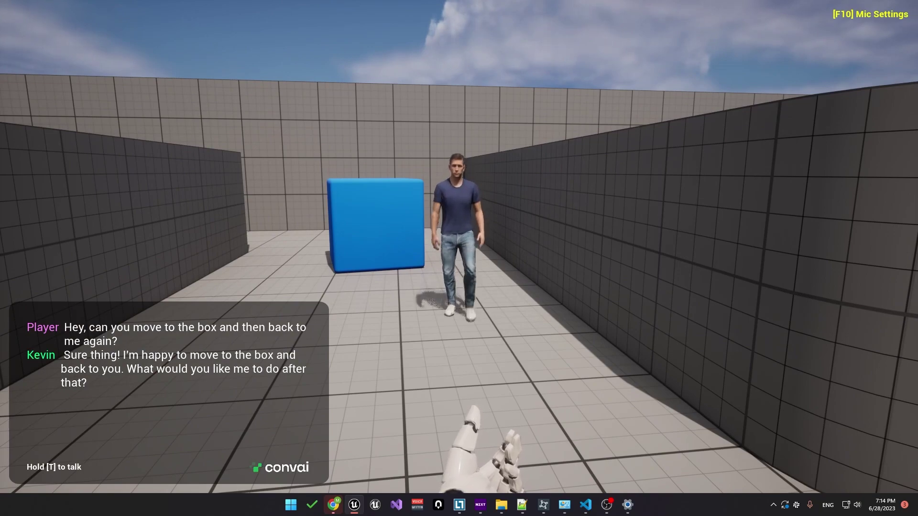
mouse_move(459, 259)
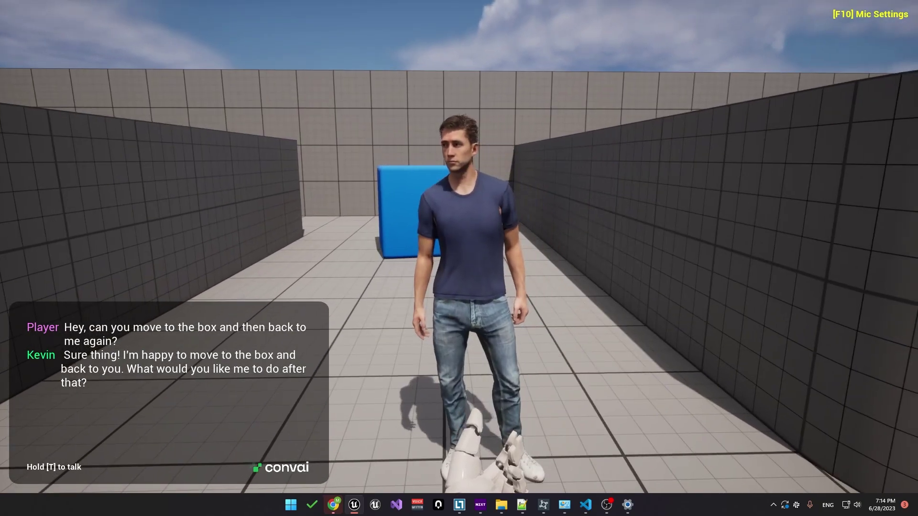
Tell Kevin by voice to stop following, and walk away from him in several directions to test his response
key("a")
key("s")
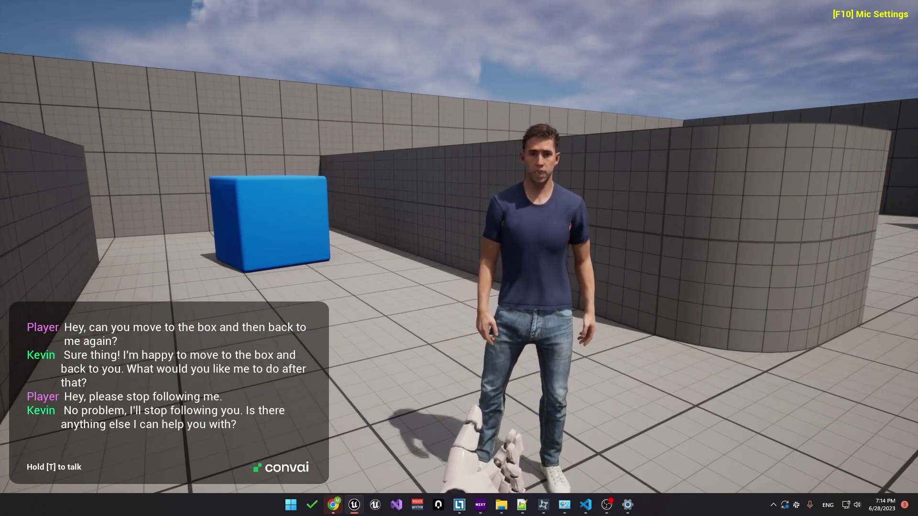
key("s")
key("d")
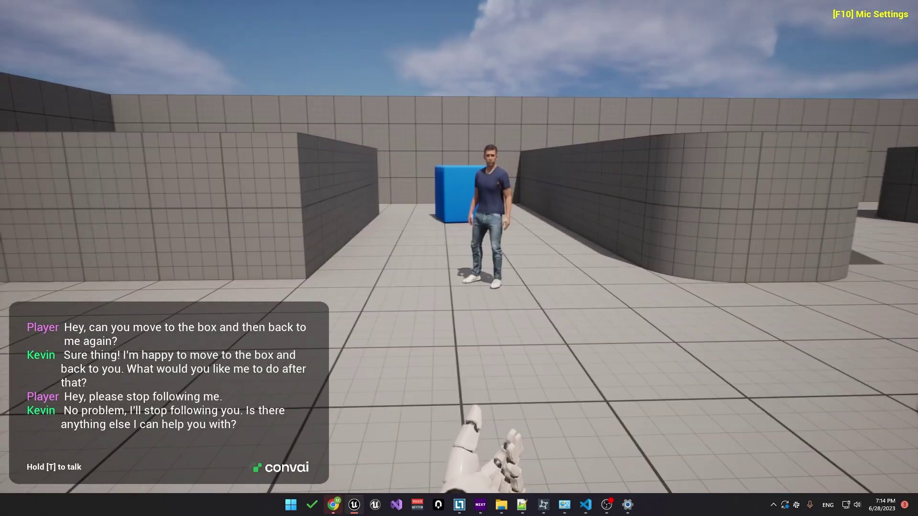
key("s")
key("d")
key("a")
key("w")
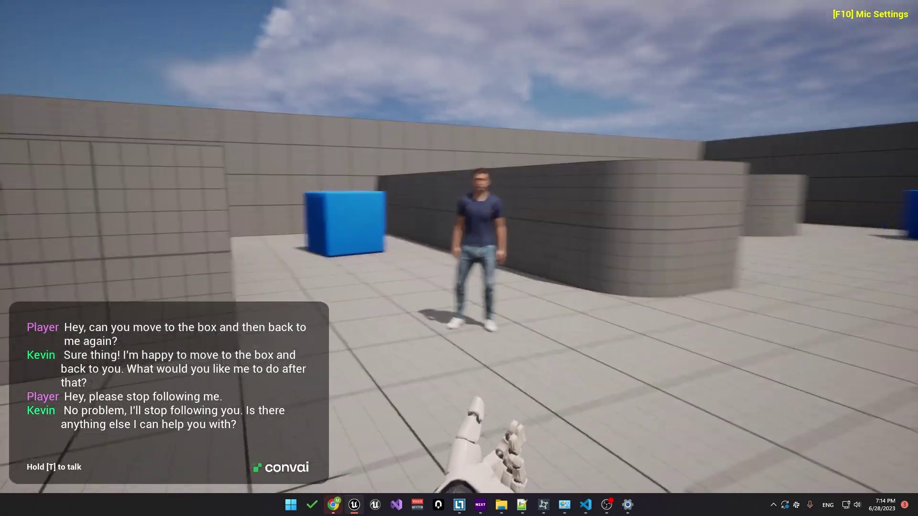